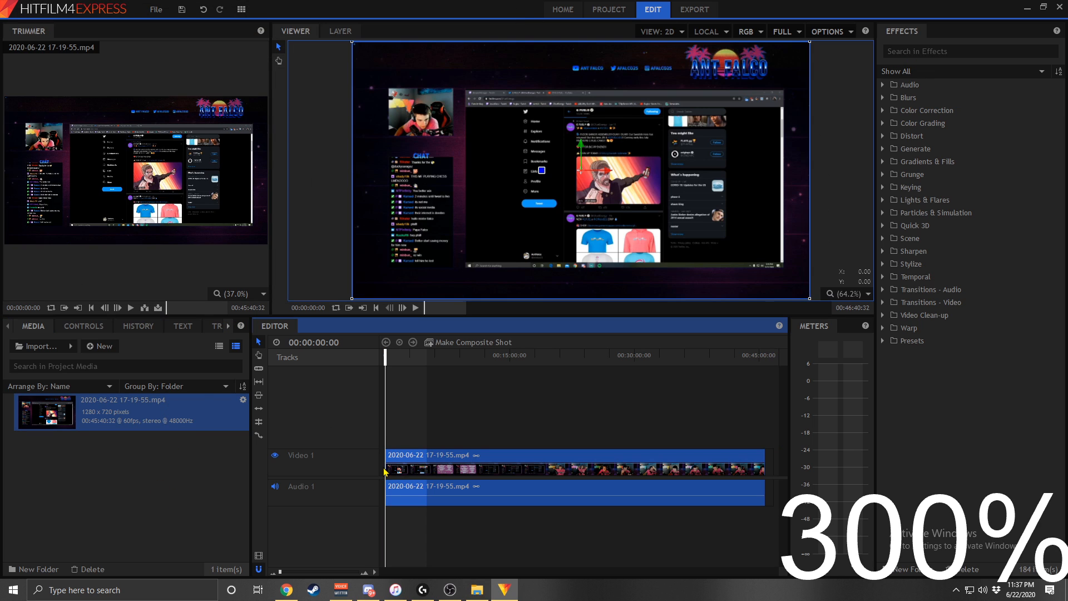
- Return the playhead to the timeline's start and play the recording to review its opening up to about 00:02:39
{"action": "left_click_drag", "start_coordinate": [765, 359], "coordinate": [382, 354]}
{"action": "left_click", "coordinate": [416, 308]}
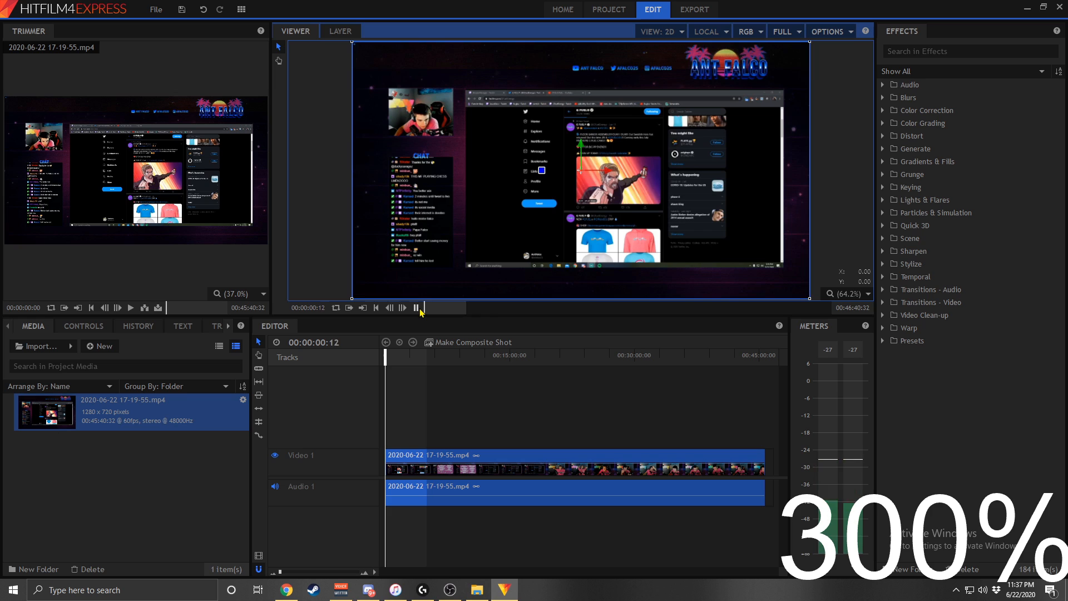
{"action": "left_click_drag", "start_coordinate": [279, 572], "coordinate": [284, 571]}
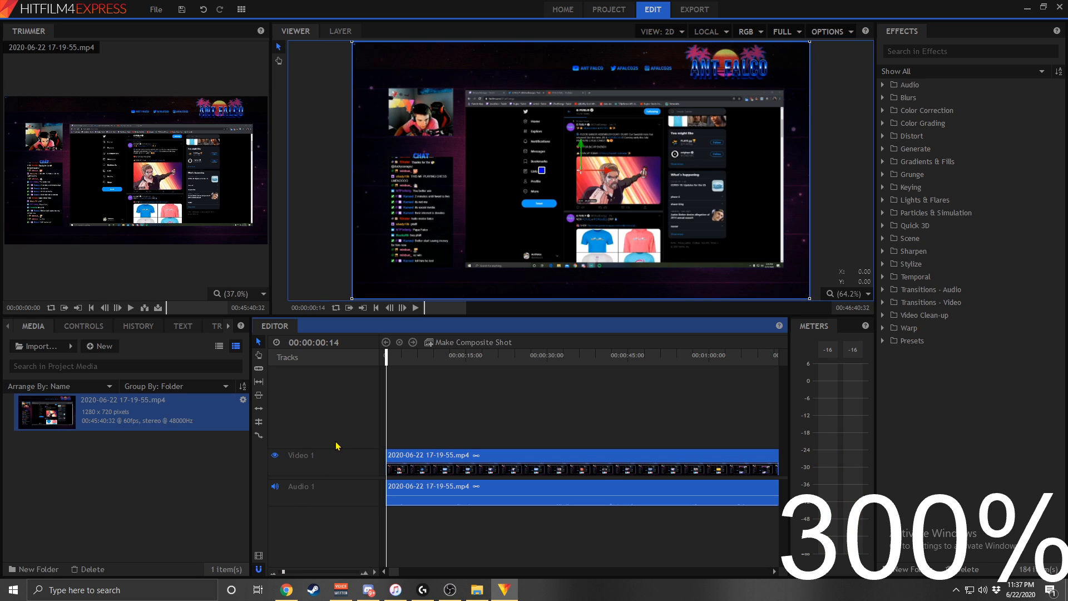
{"action": "left_click", "coordinate": [415, 308]}
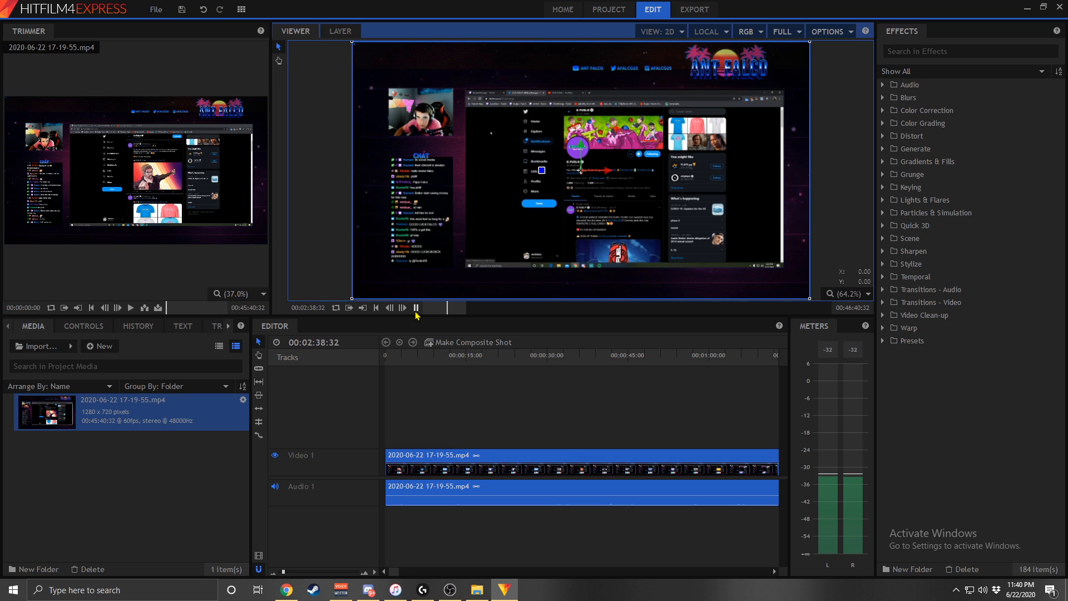
{"action": "left_click", "coordinate": [416, 309]}
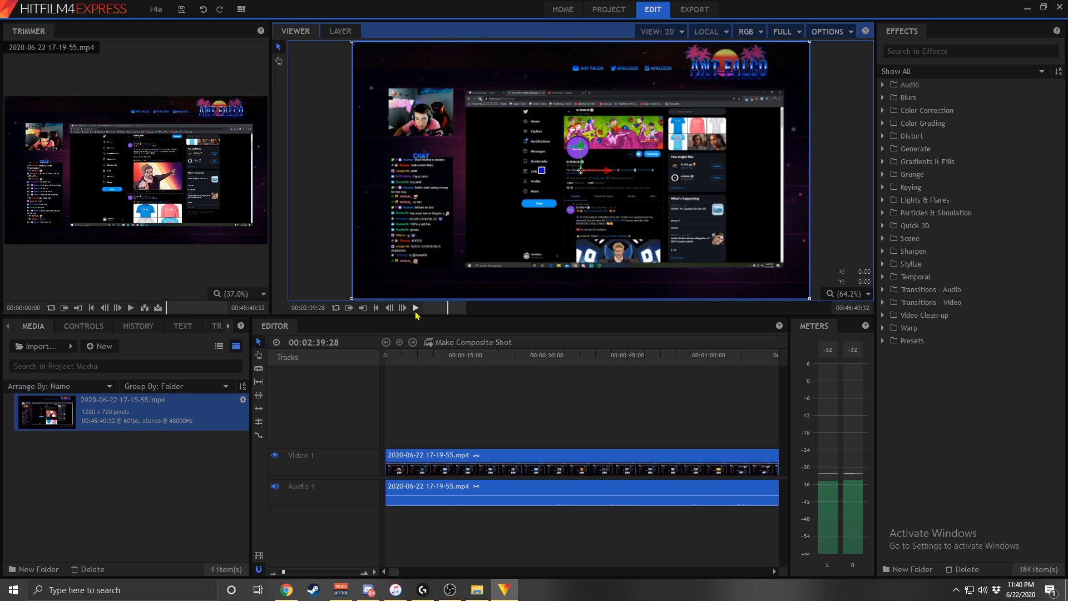
- Skim the recording between about 00:04:00 and 00:05:00, then play from 00:04:16:25 to find where the wanted footage begins
{"action": "left_click", "coordinate": [282, 572]}
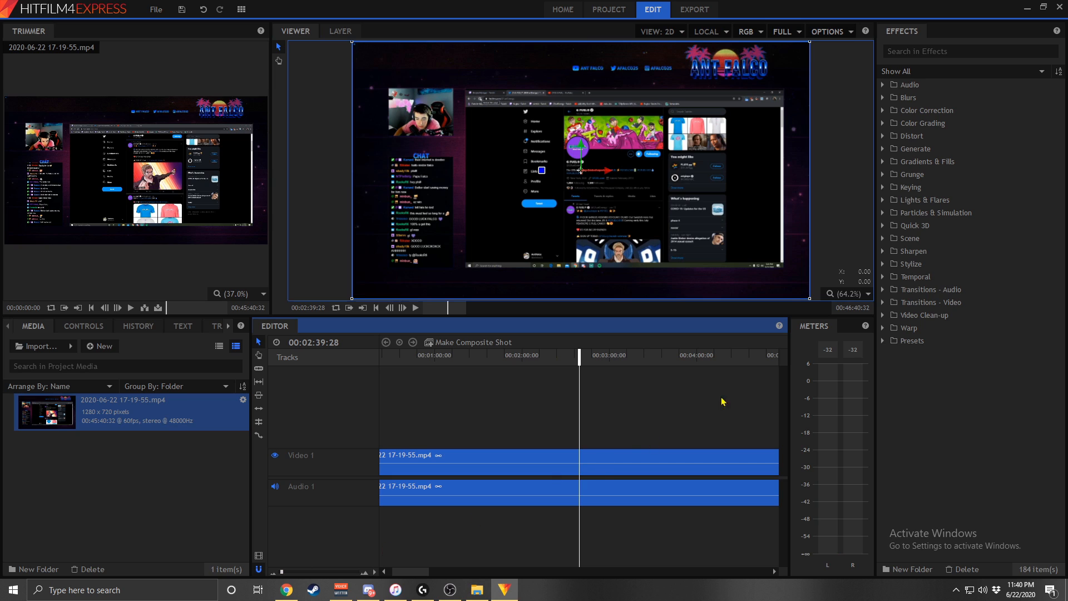
{"action": "left_click", "coordinate": [703, 356]}
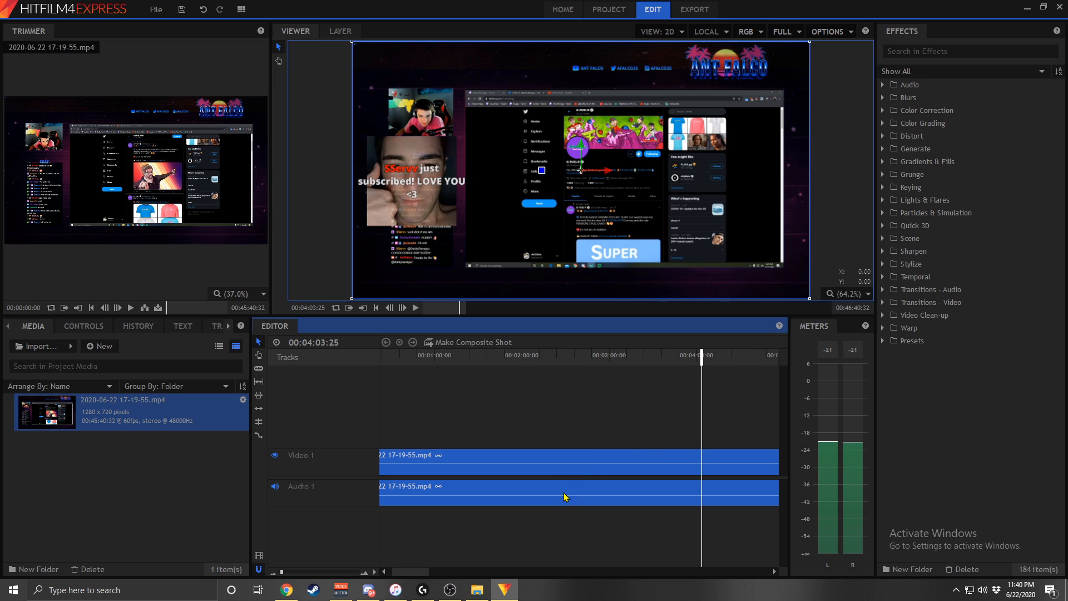
{"action": "left_click_drag", "start_coordinate": [427, 572], "coordinate": [452, 571]}
{"action": "left_click", "coordinate": [520, 354]}
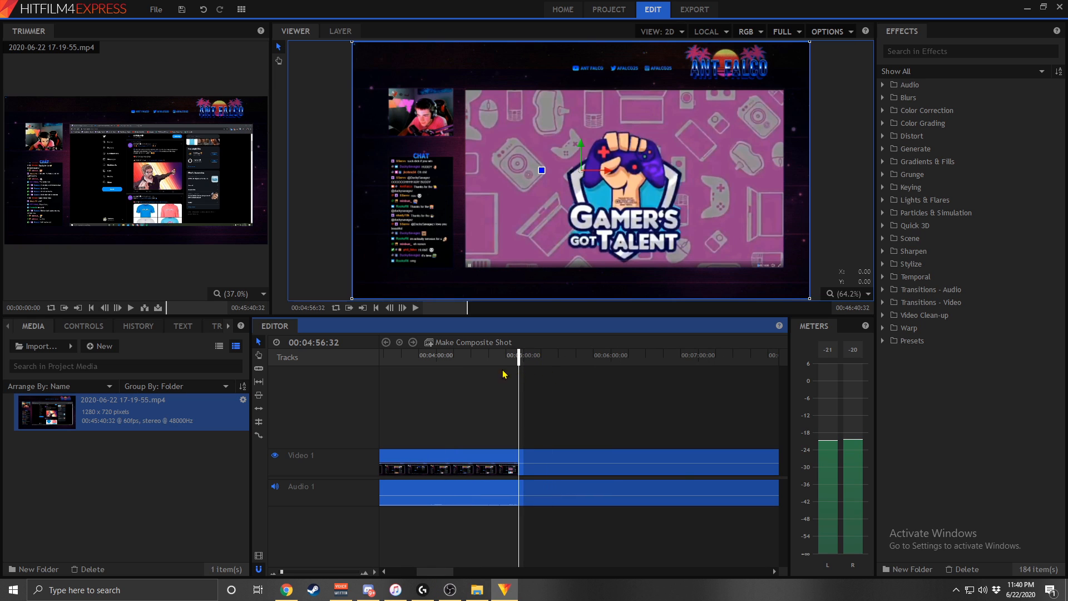
{"action": "left_click", "coordinate": [487, 355]}
{"action": "left_click", "coordinate": [460, 356]}
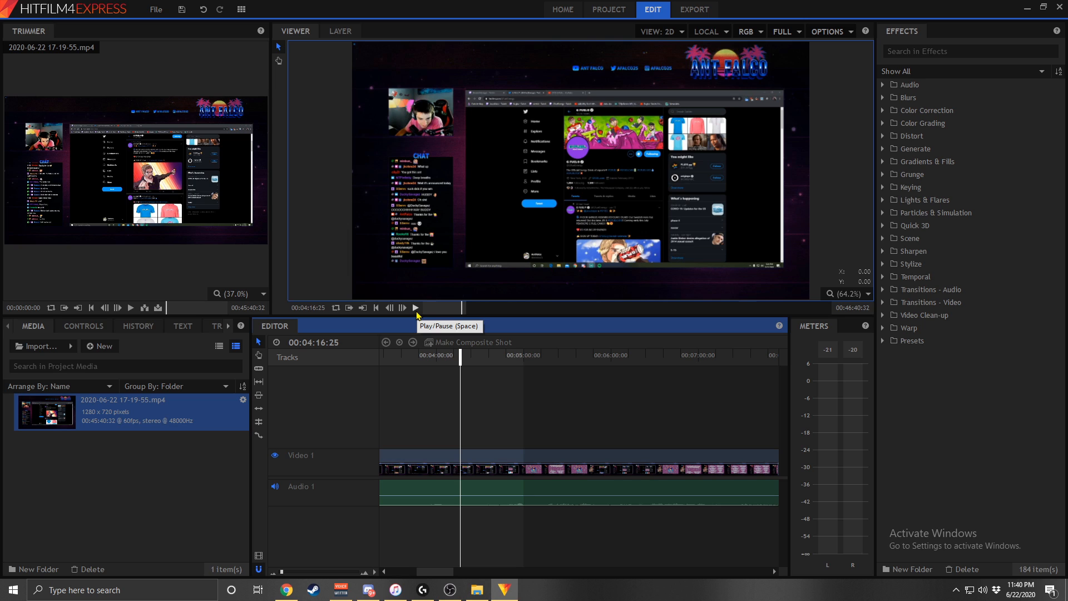
{"action": "left_click", "coordinate": [415, 307]}
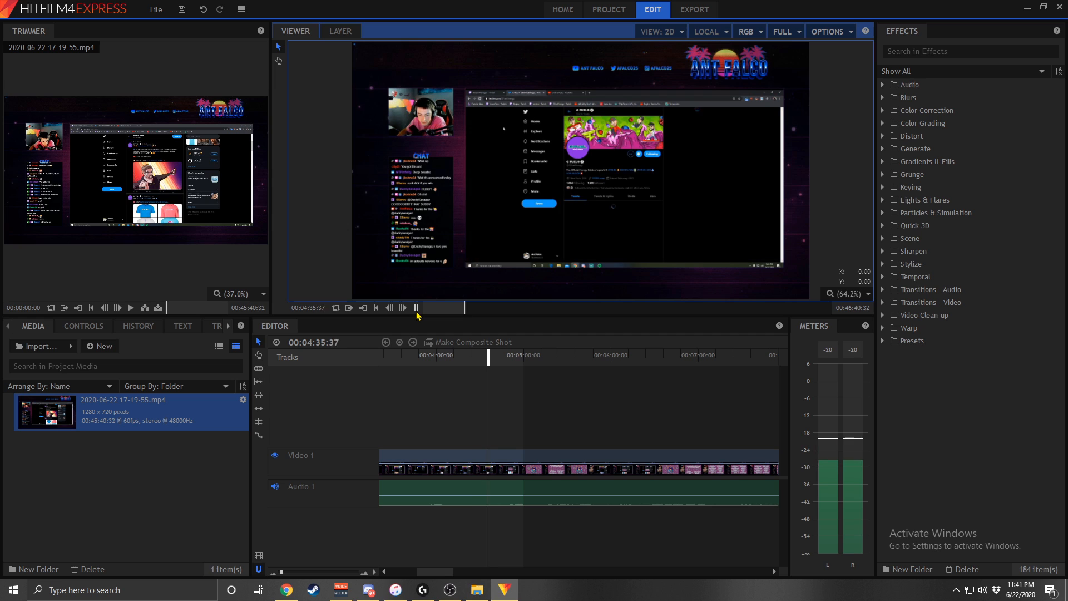
{"action": "left_click", "coordinate": [416, 308]}
- Replay the footage around 00:04:14 in short bursts to pinpoint where the unwanted intro ends
{"action": "left_click", "coordinate": [451, 359]}
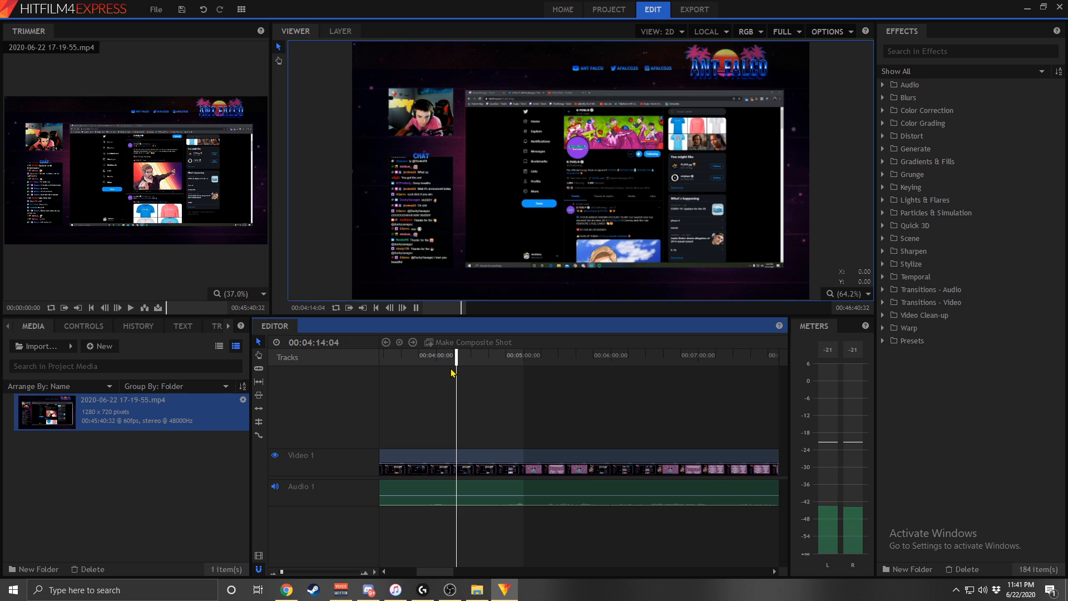
{"action": "key", "text": "space"}
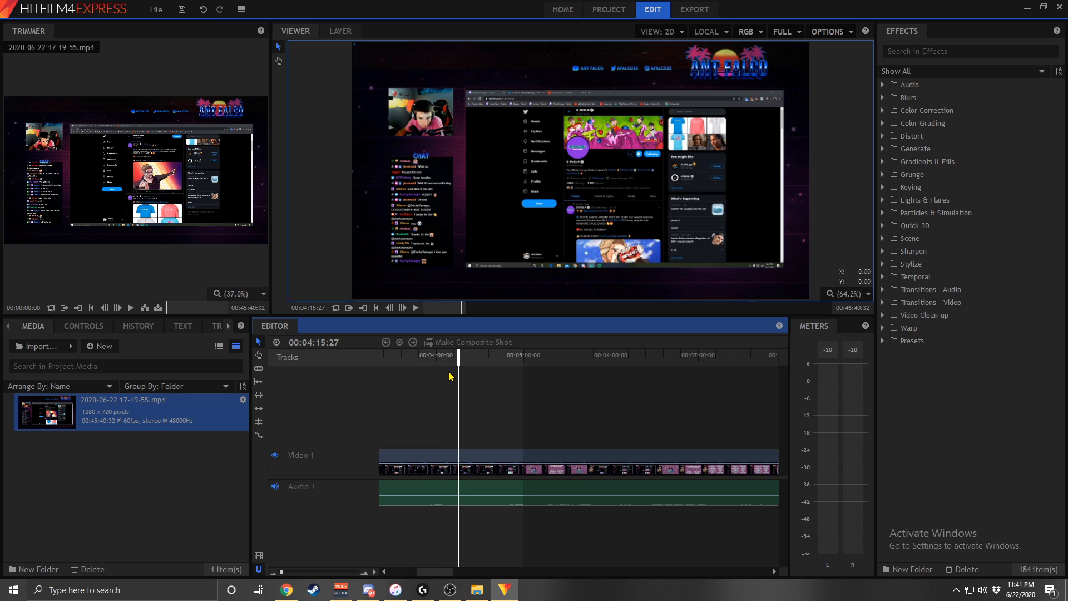
{"action": "key", "text": "space"}
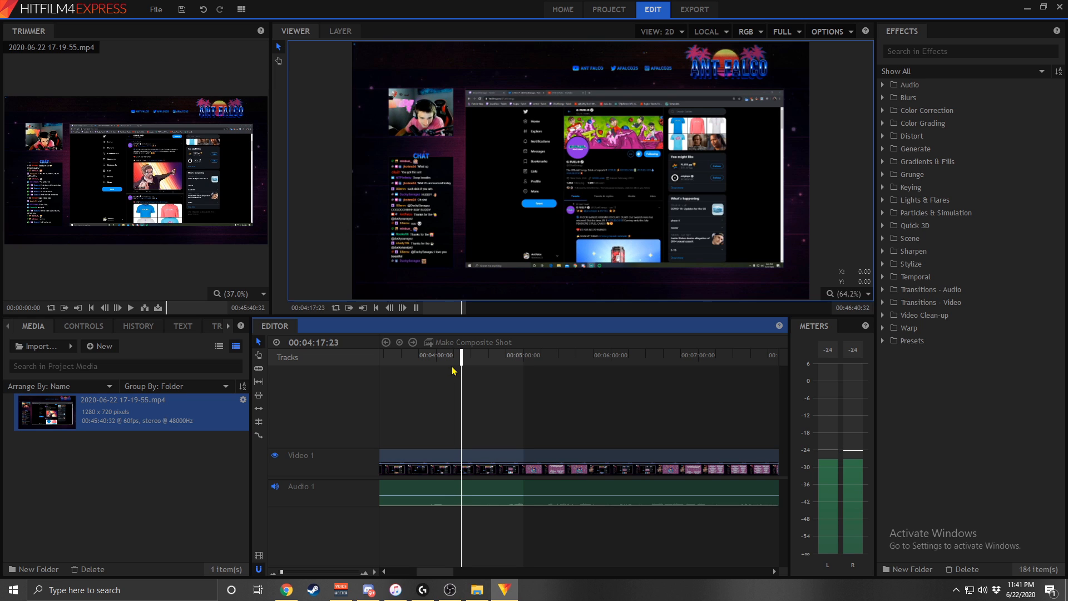
{"action": "key", "text": "space"}
{"action": "key", "text": "space"}
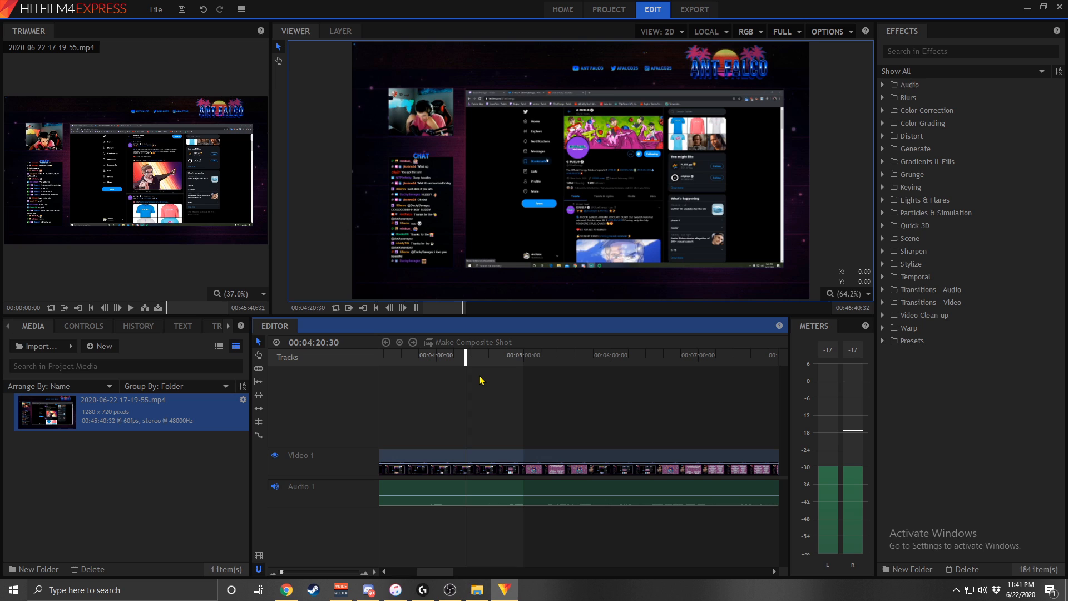
{"action": "key", "text": "space"}
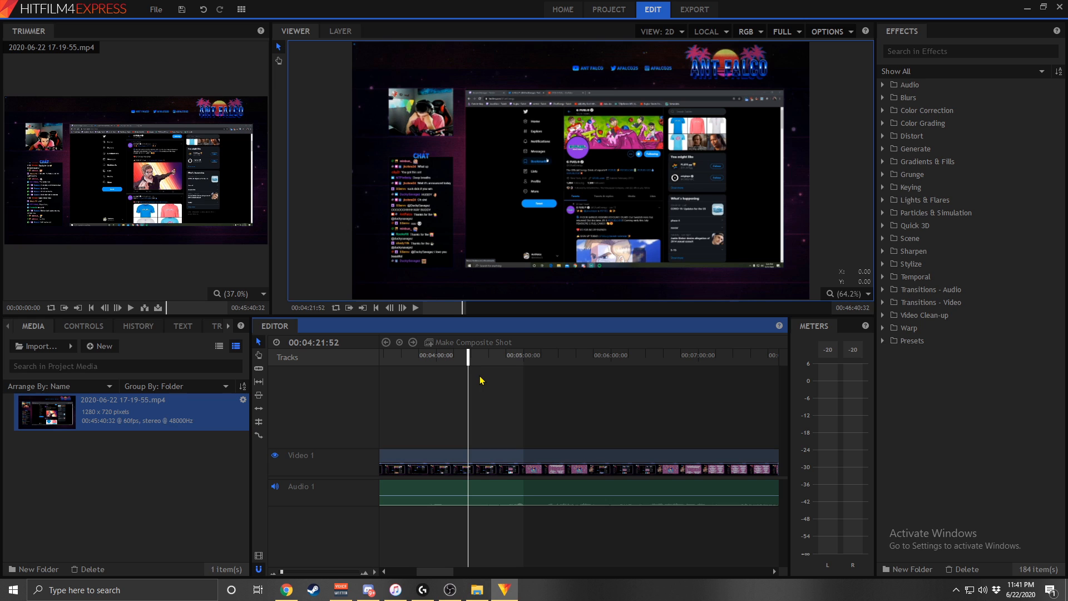
{"action": "key", "text": "space"}
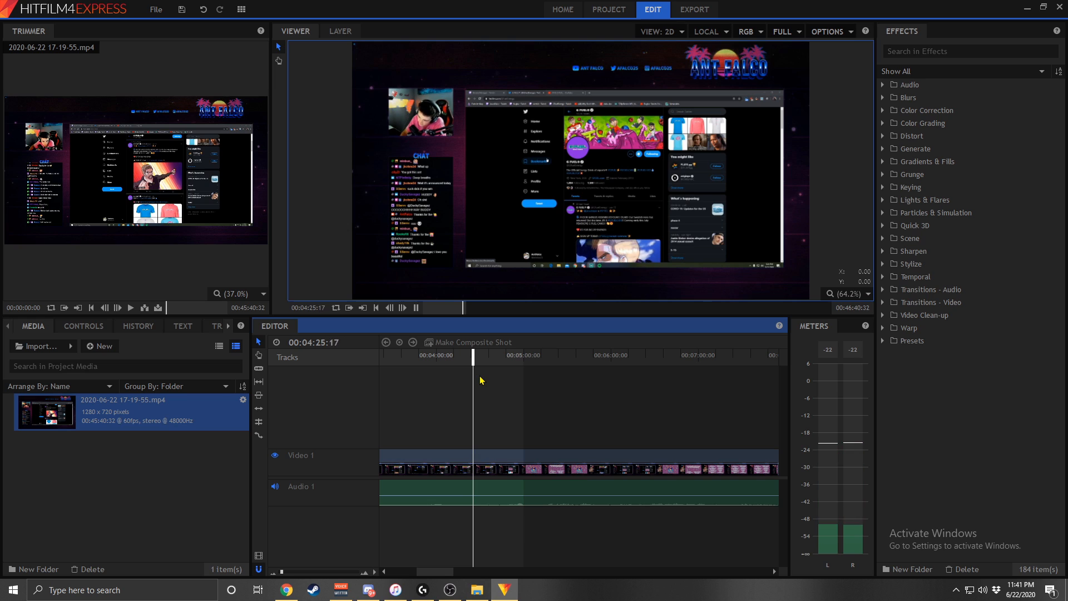
{"action": "key", "text": "space"}
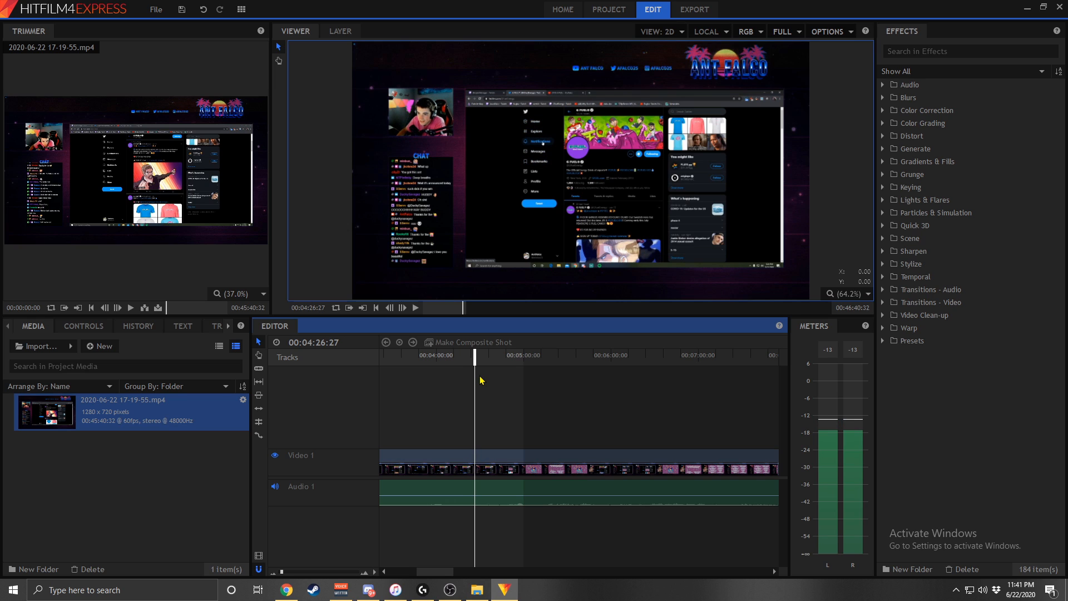
{"action": "left_click", "coordinate": [454, 359]}
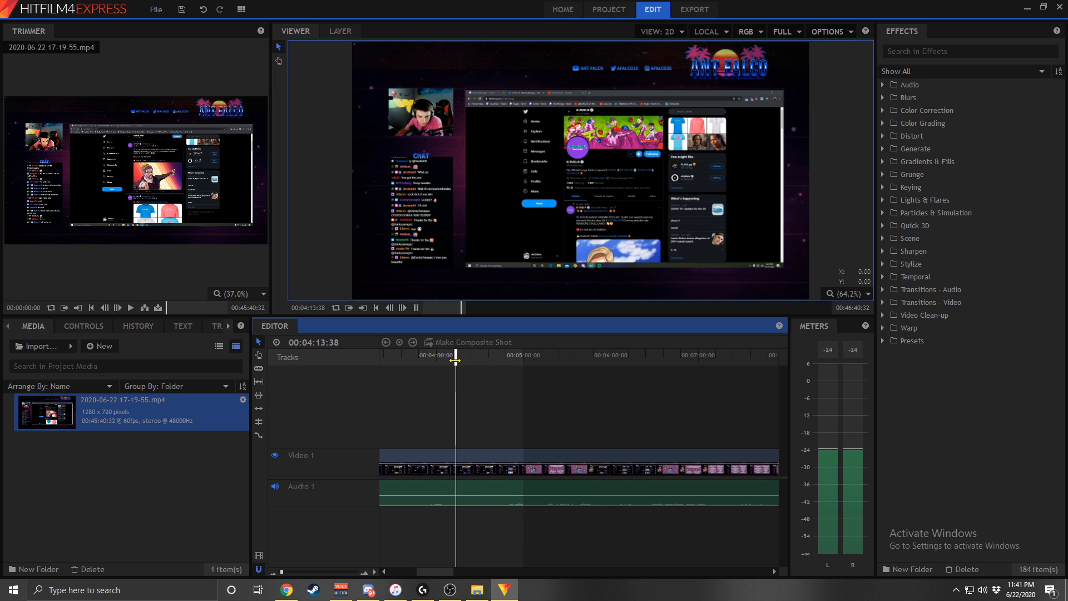
{"action": "key", "text": "space"}
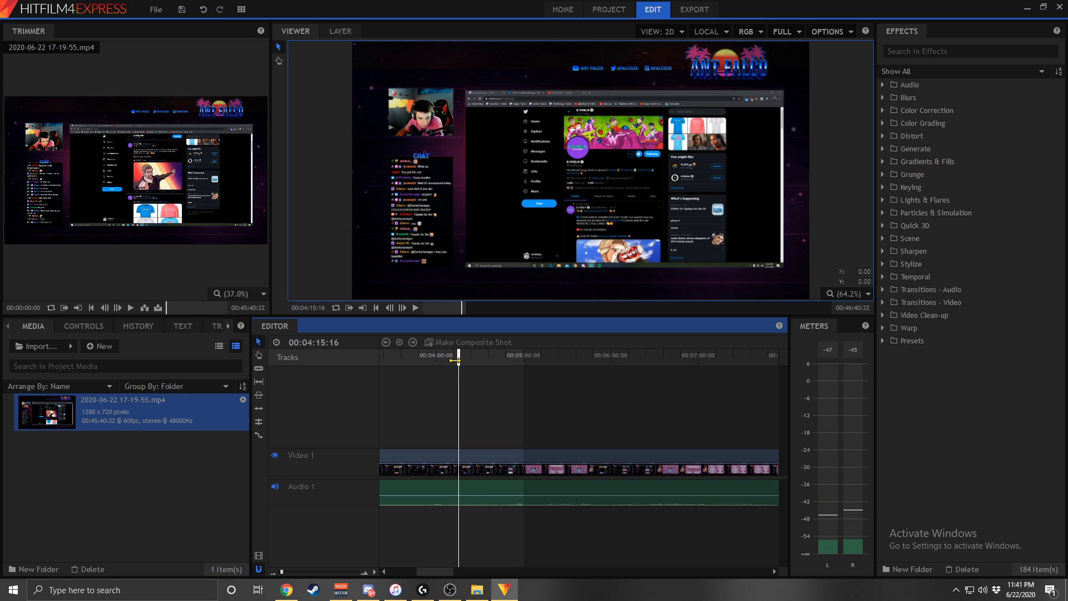
{"action": "key", "text": "space"}
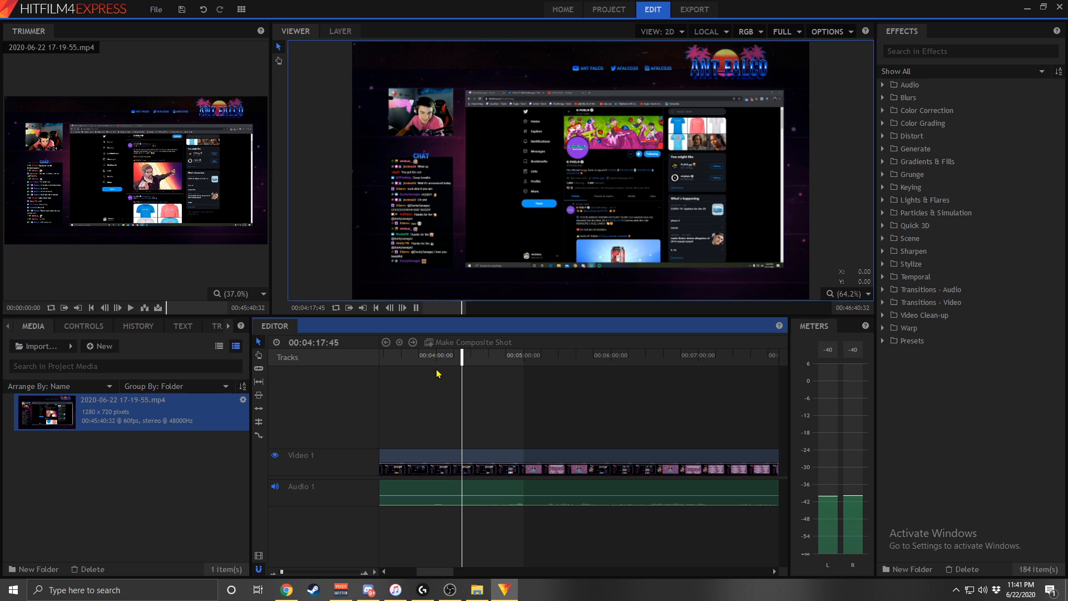
- Stop playback at 00:04:14:31 and slice the clip there
{"action": "left_click", "coordinate": [394, 355]}
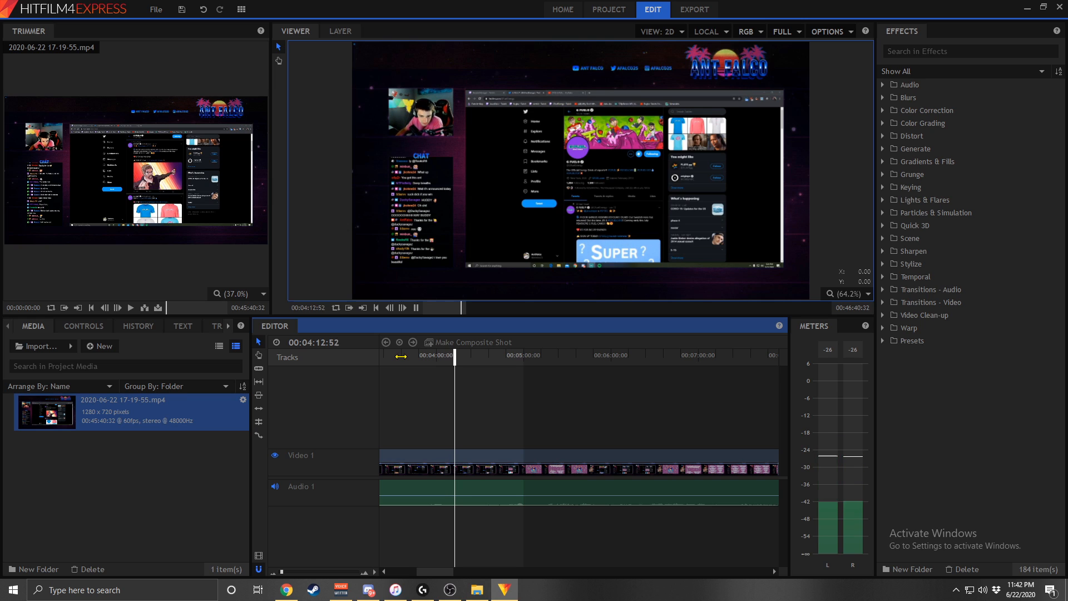
{"action": "key", "text": "space"}
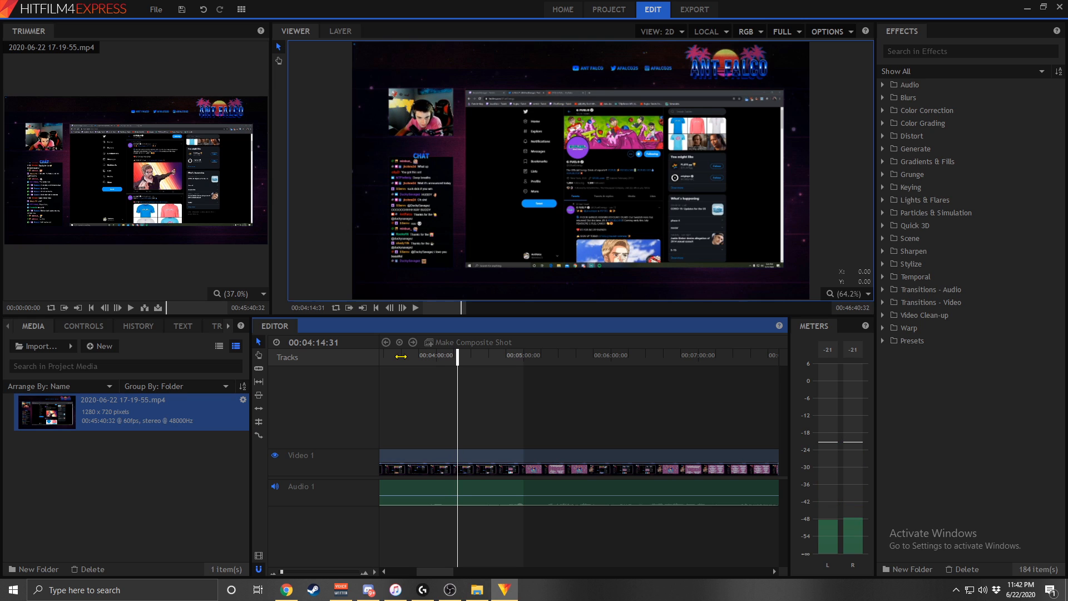
{"action": "left_click", "coordinate": [260, 368]}
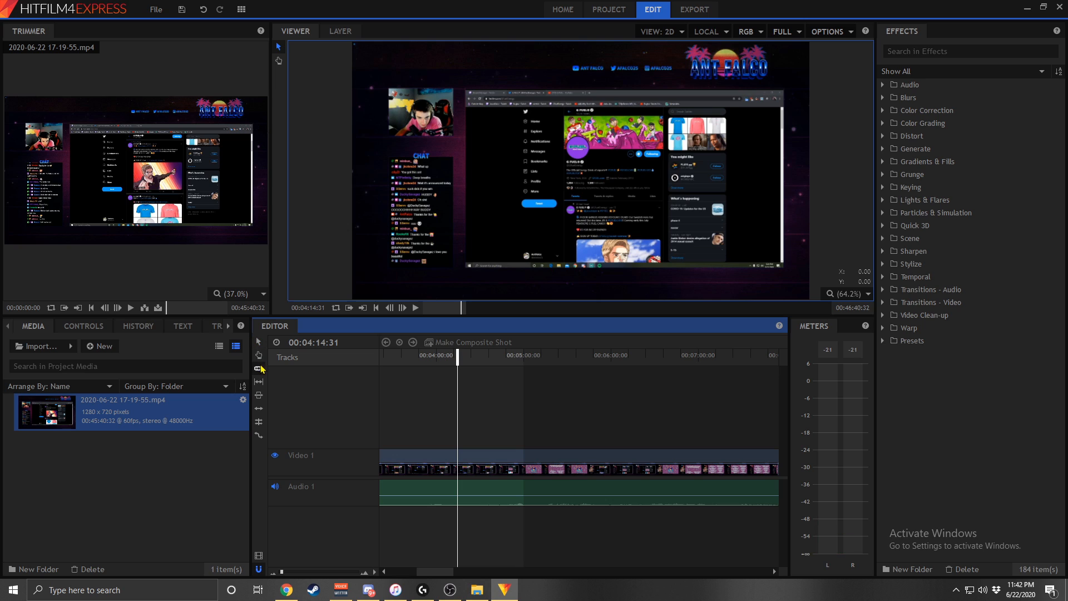
{"action": "left_click", "coordinate": [259, 341]}
- Delete the section before the cut and move the remaining clip to the start of the timeline
{"action": "left_click", "coordinate": [445, 455]}
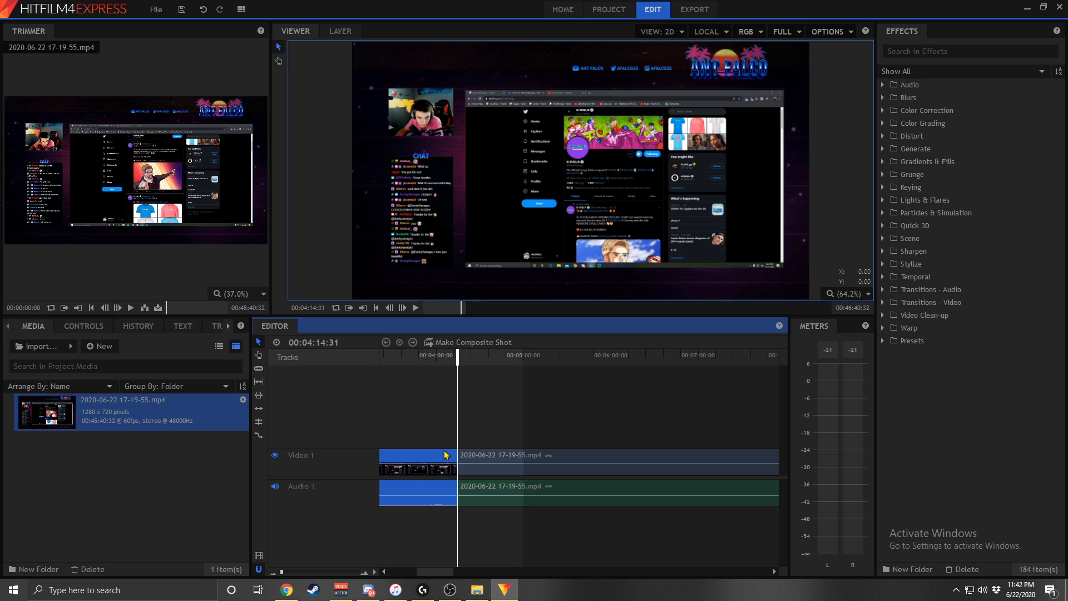
{"action": "right_click", "coordinate": [445, 454]}
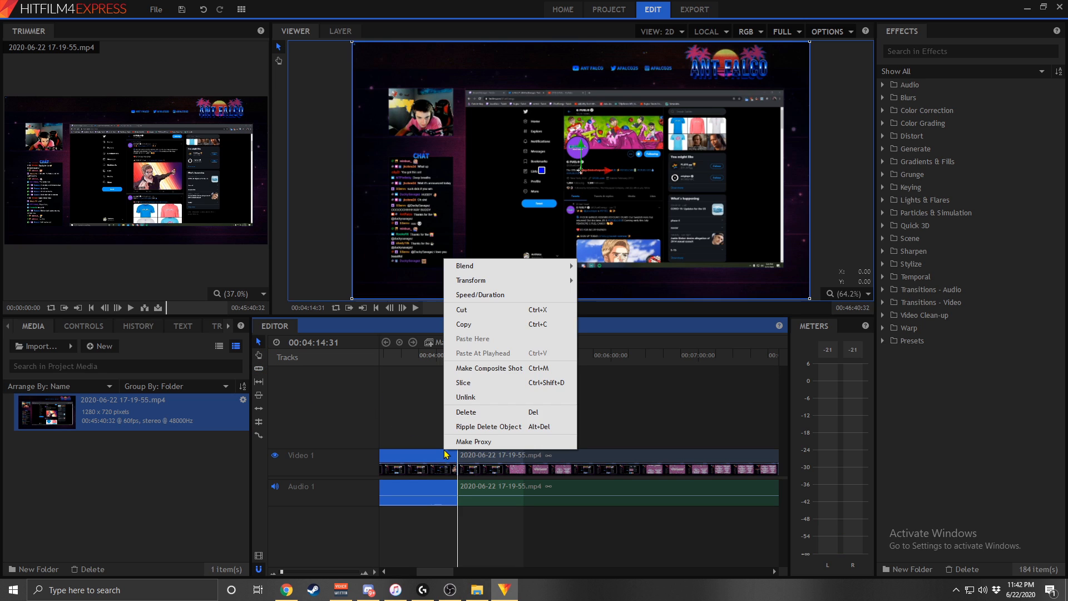
{"action": "left_click", "coordinate": [479, 413]}
{"action": "left_click_drag", "start_coordinate": [473, 455], "coordinate": [388, 466]}
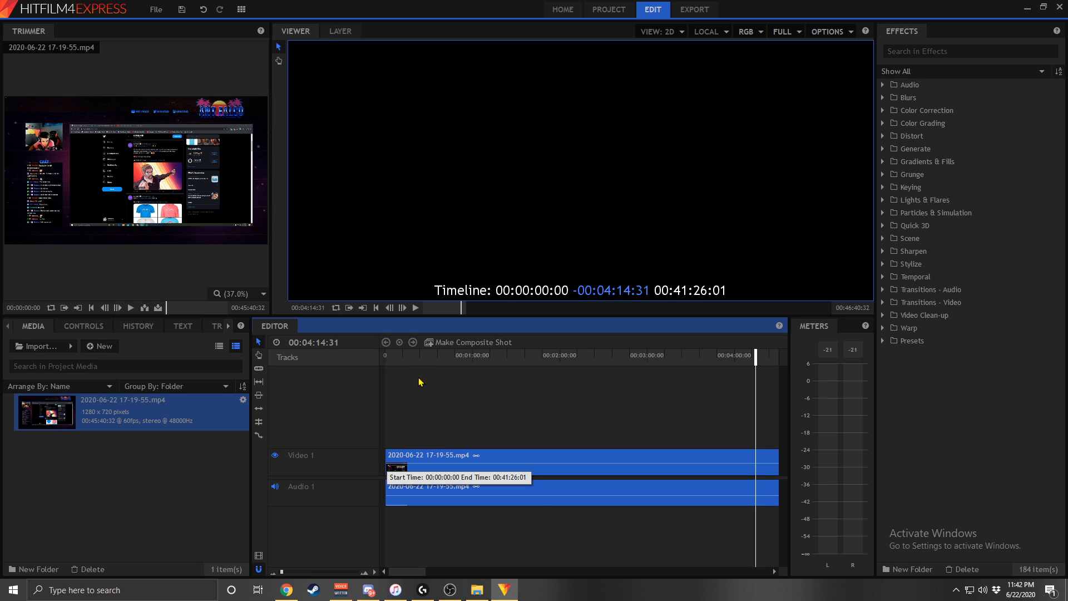
- Play the trimmed clip from 00:00:17:12, stop at 00:00:41:50 and slice it there
{"action": "left_click", "coordinate": [410, 356]}
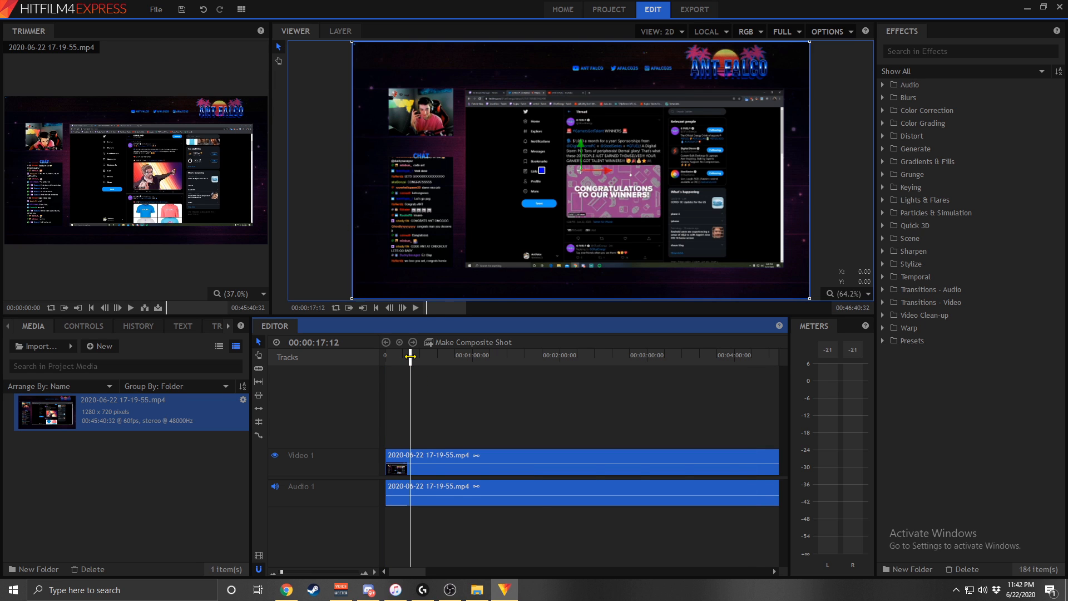
{"action": "key", "text": "space"}
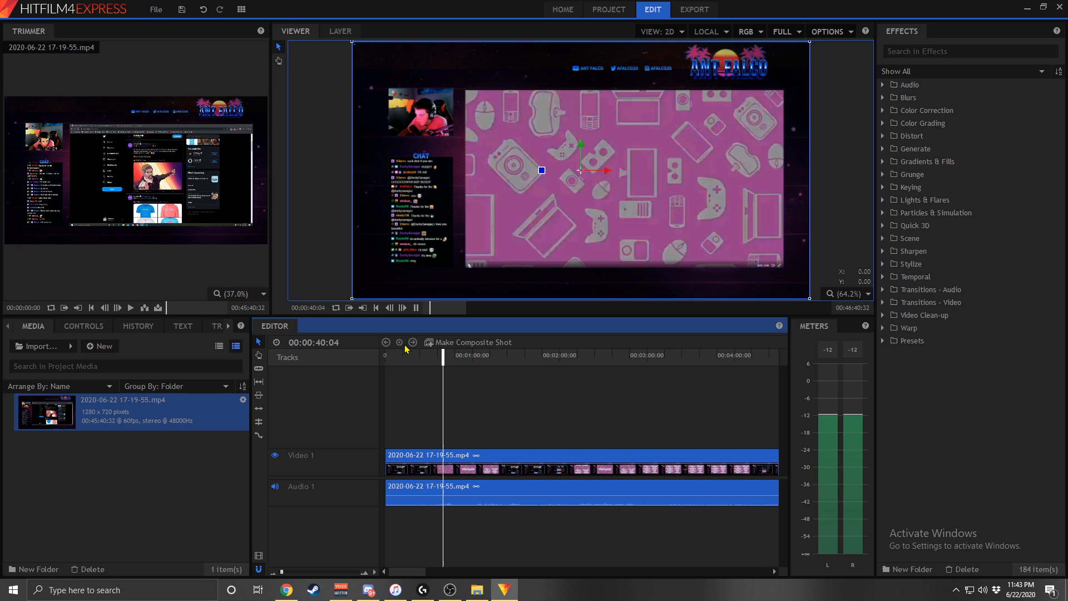
{"action": "key", "text": "space"}
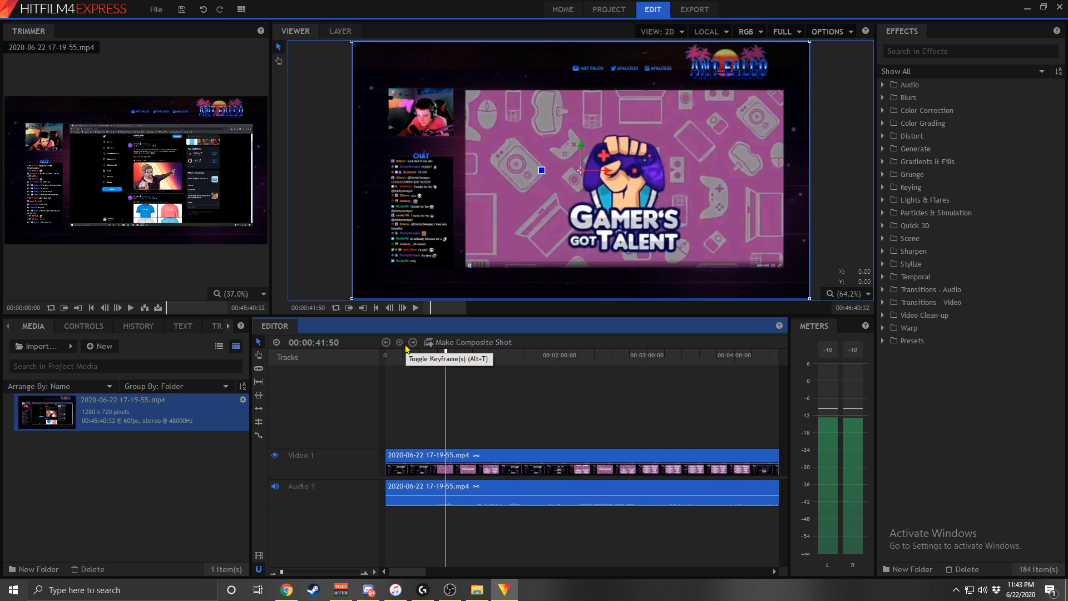
{"action": "left_click", "coordinate": [257, 376]}
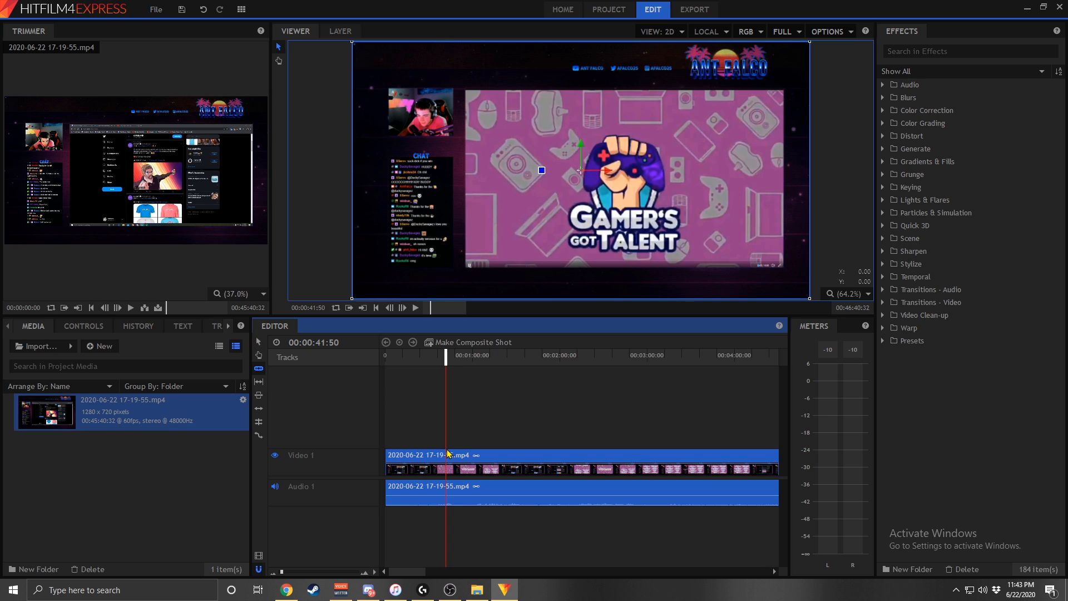
{"action": "left_click", "coordinate": [449, 453]}
{"action": "left_click", "coordinate": [259, 344]}
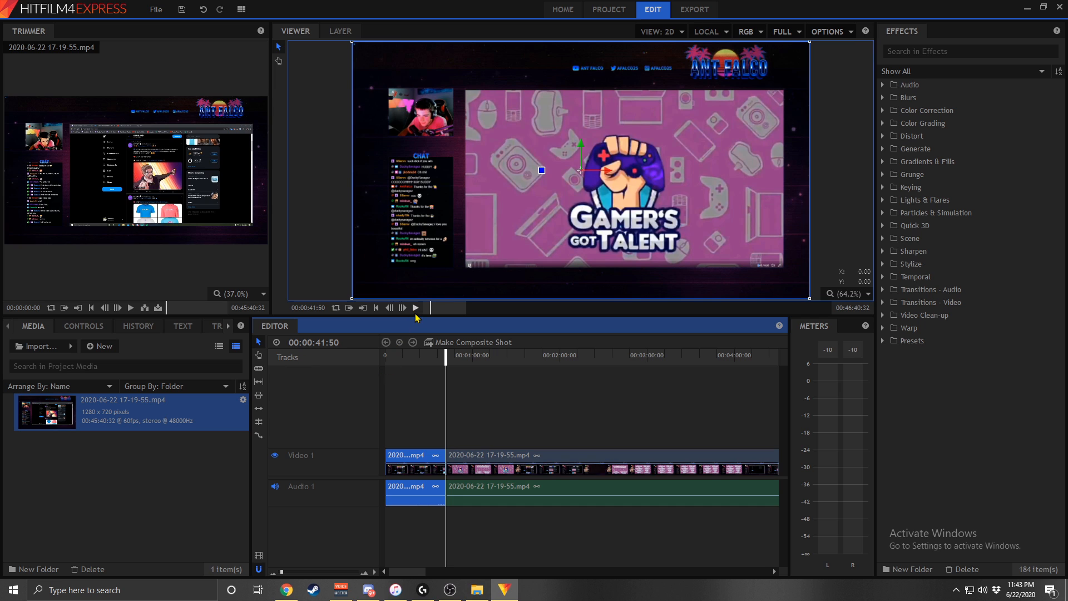
- Continue playback to 00:01:02:32 and slice the second clip segment at that point
{"action": "left_click", "coordinate": [416, 308]}
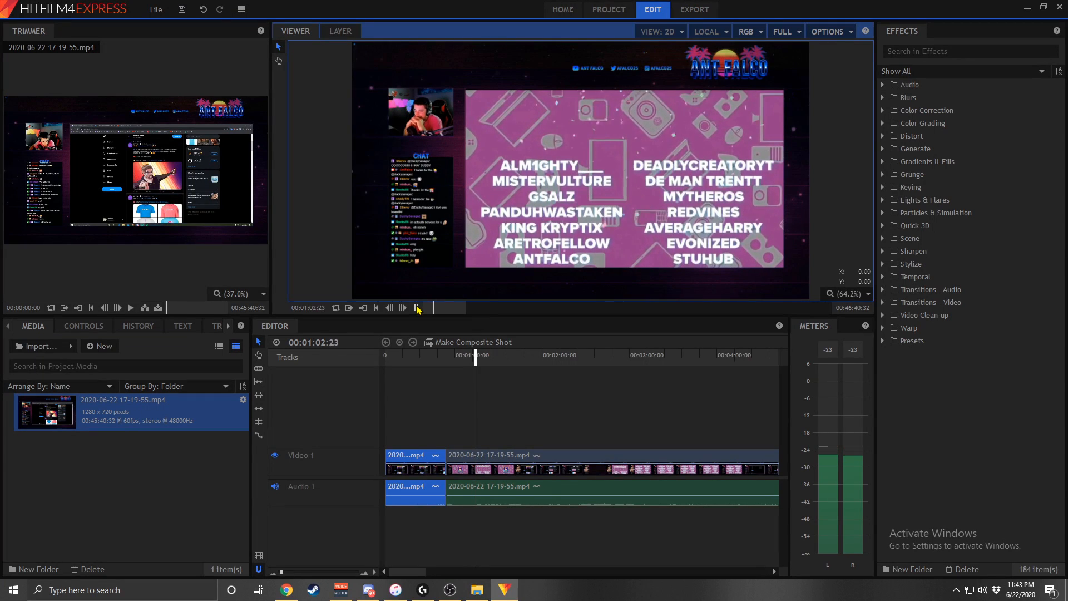
{"action": "left_click", "coordinate": [417, 307]}
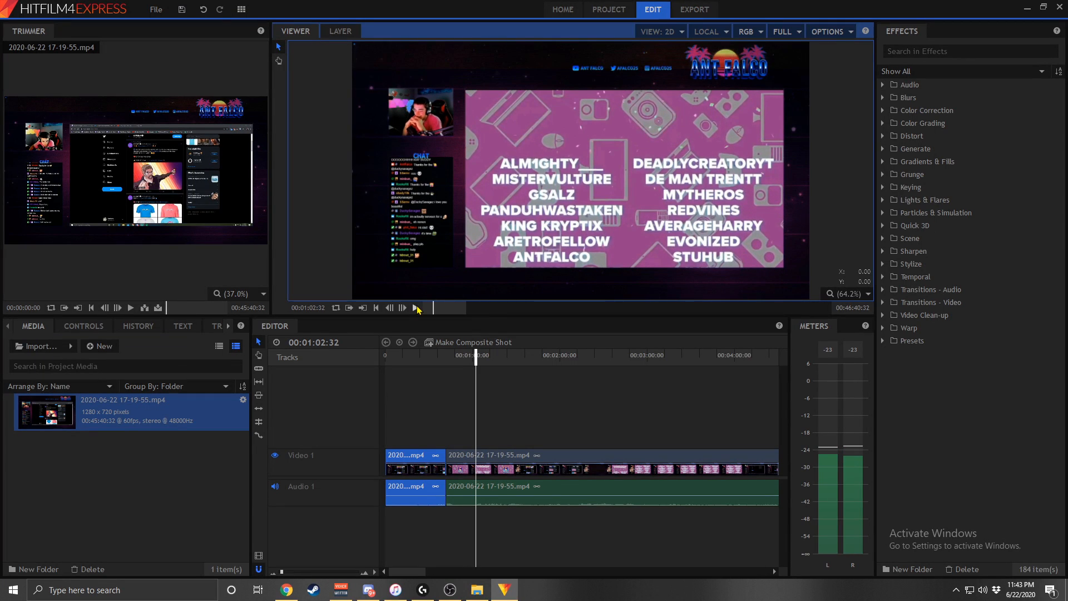
{"action": "left_click", "coordinate": [264, 368]}
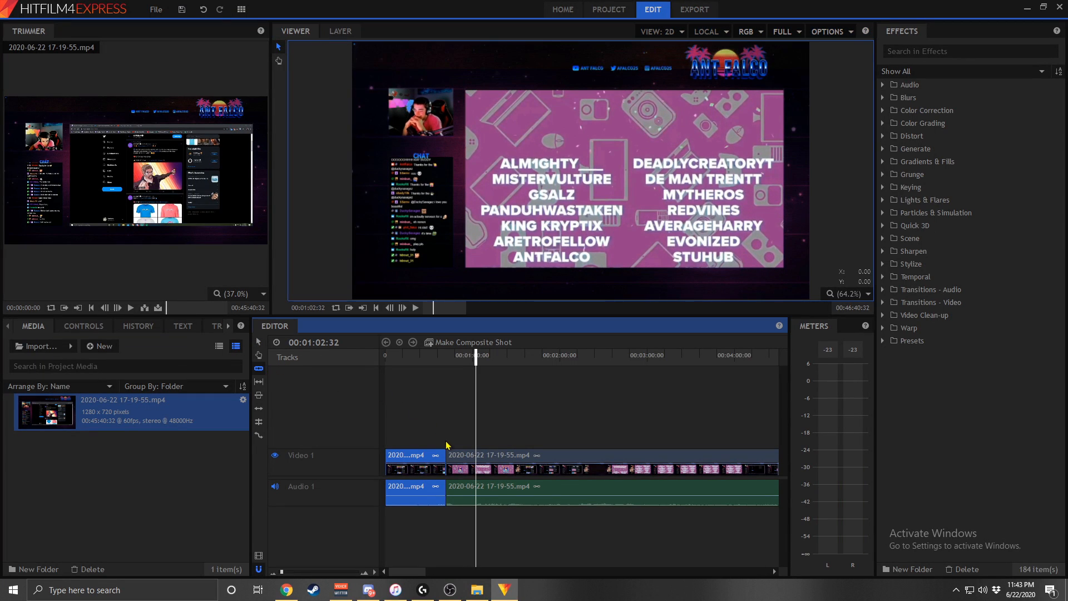
{"action": "left_click", "coordinate": [475, 459]}
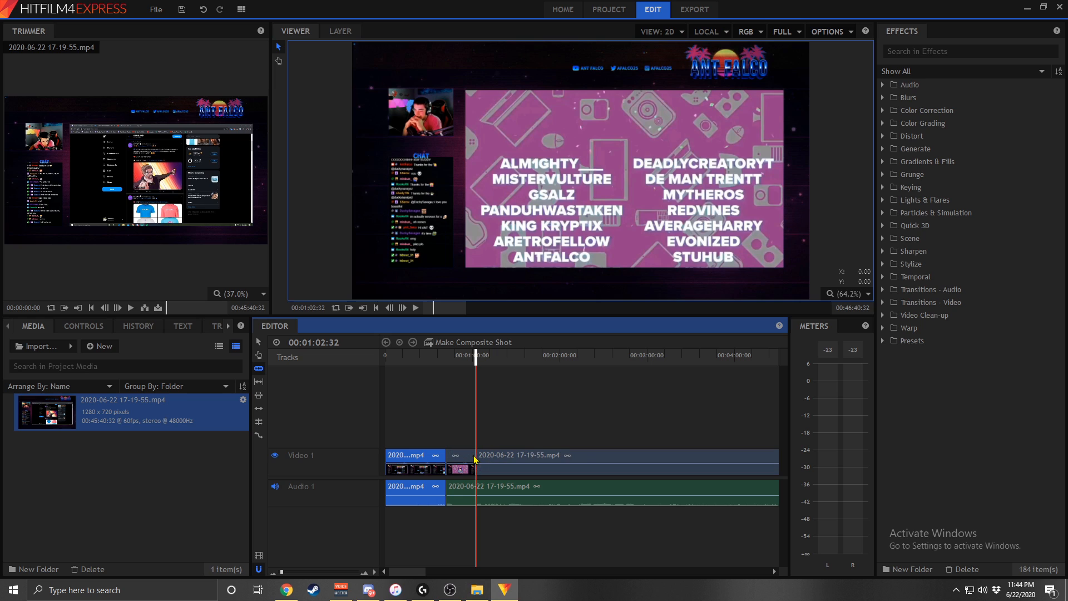
{"action": "left_click", "coordinate": [259, 342]}
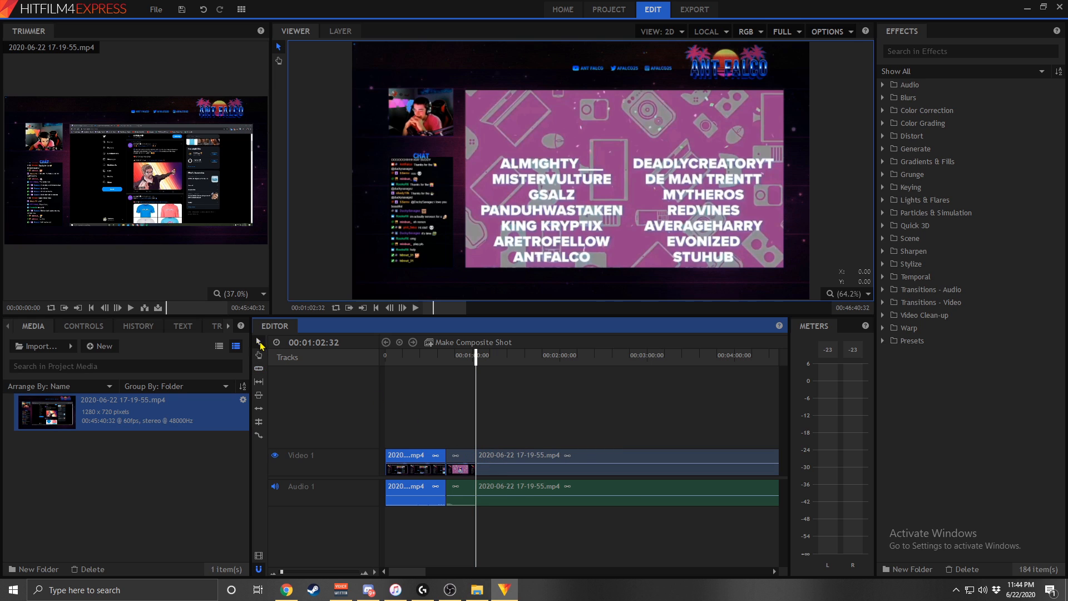
- Convert the middle clip segment, between the two cuts, into a composite shot
{"action": "left_click", "coordinate": [461, 459]}
{"action": "left_click", "coordinate": [456, 356]}
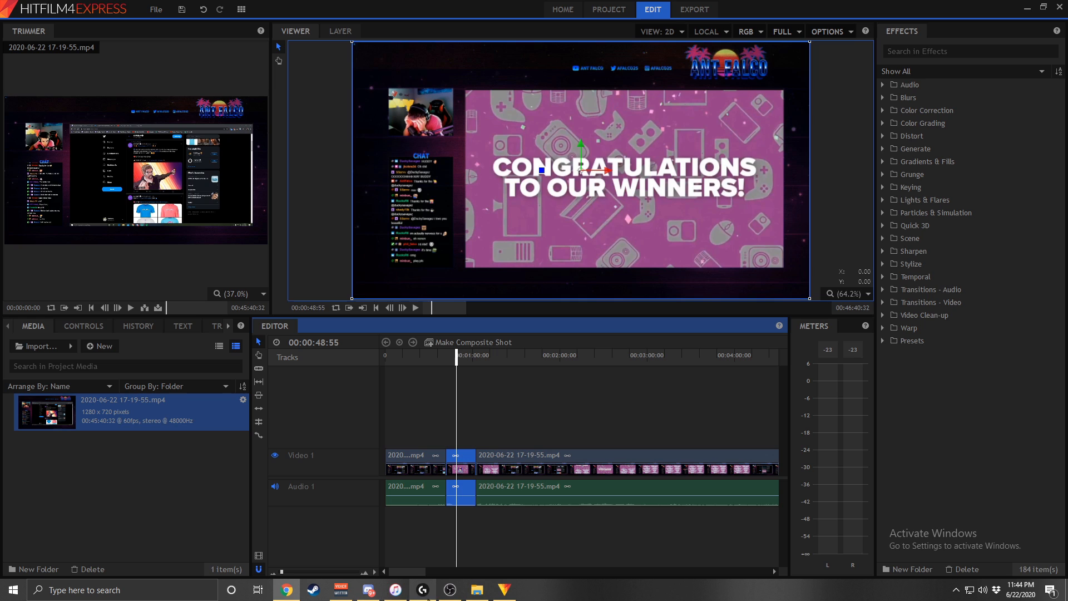
{"action": "left_click", "coordinate": [472, 342]}
{"action": "left_click", "coordinate": [598, 322]}
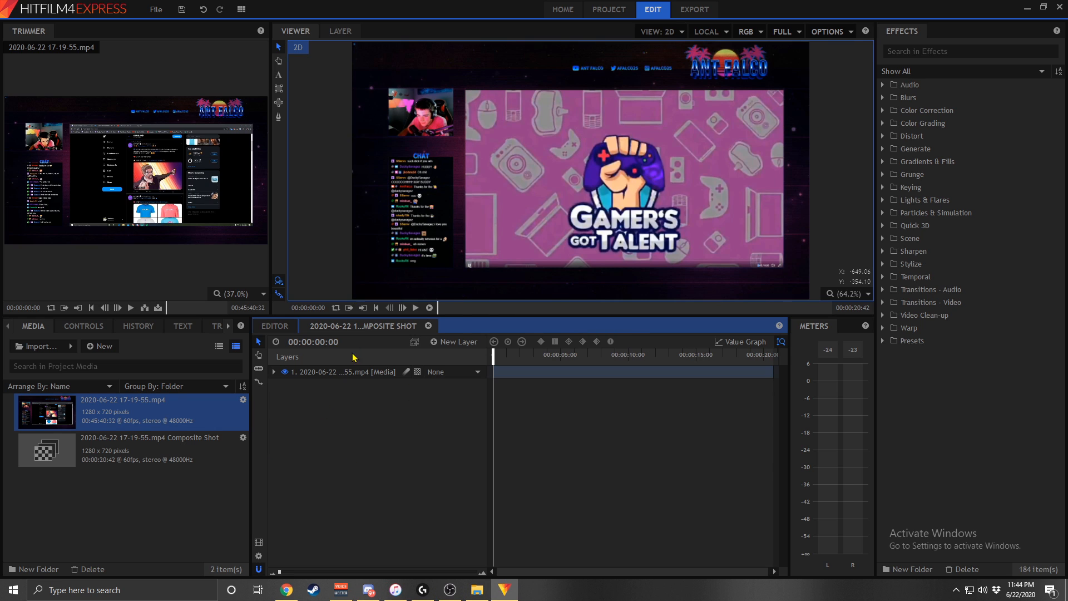
{"action": "left_click", "coordinate": [450, 342]}
{"action": "left_click", "coordinate": [300, 420]}
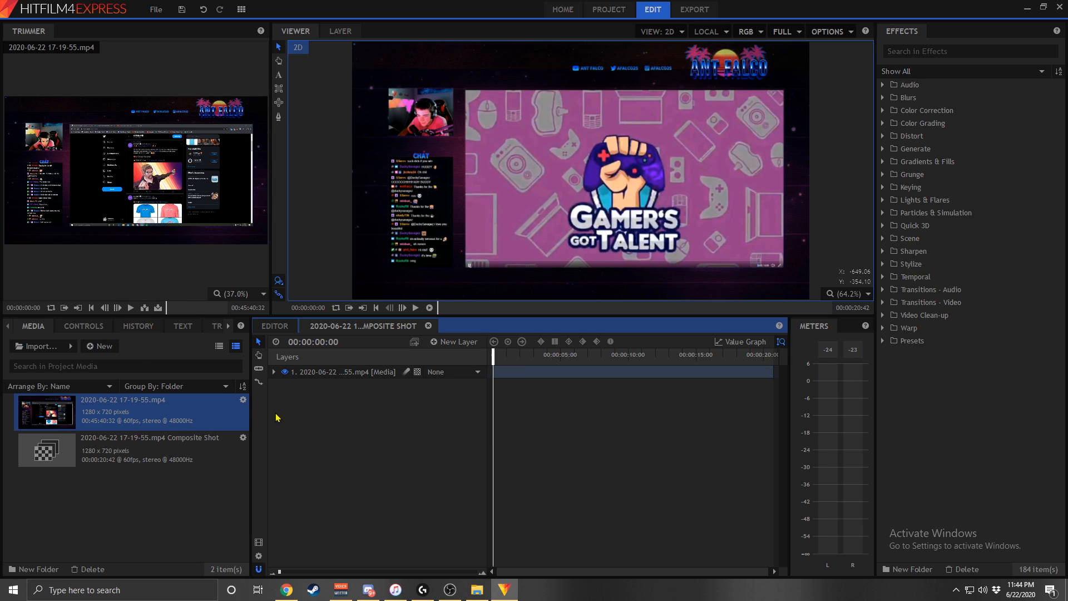
- Import lyo53d6gktk31.png and add it as a layer above the video in the composite shot
{"action": "left_click", "coordinate": [36, 346]}
{"action": "double_click", "coordinate": [227, 113]}
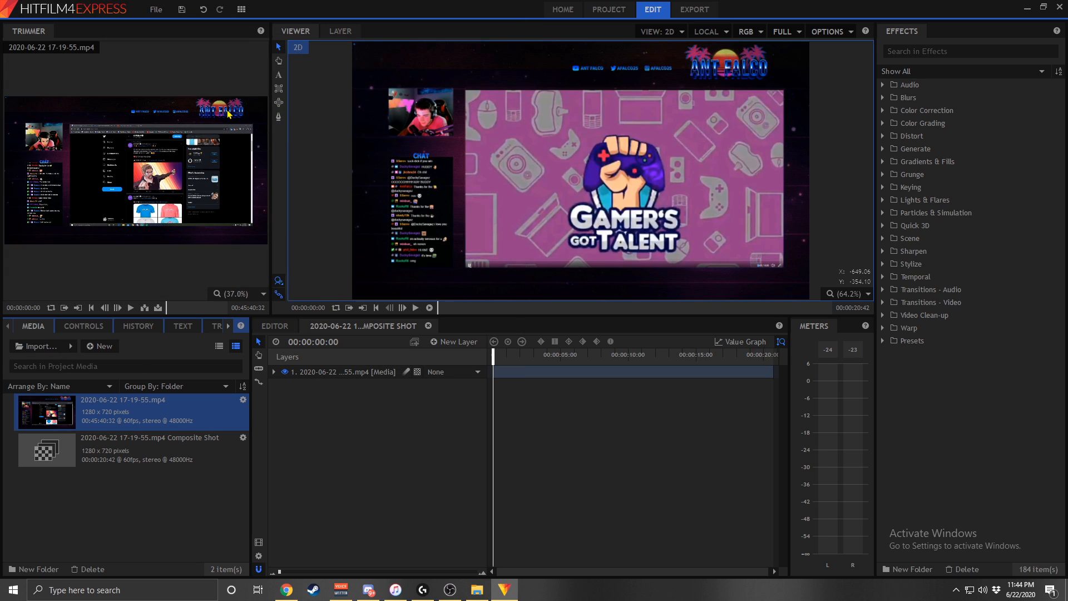
{"action": "left_click_drag", "start_coordinate": [114, 489], "coordinate": [376, 412]}
{"action": "left_click_drag", "start_coordinate": [369, 364], "coordinate": [368, 371]}
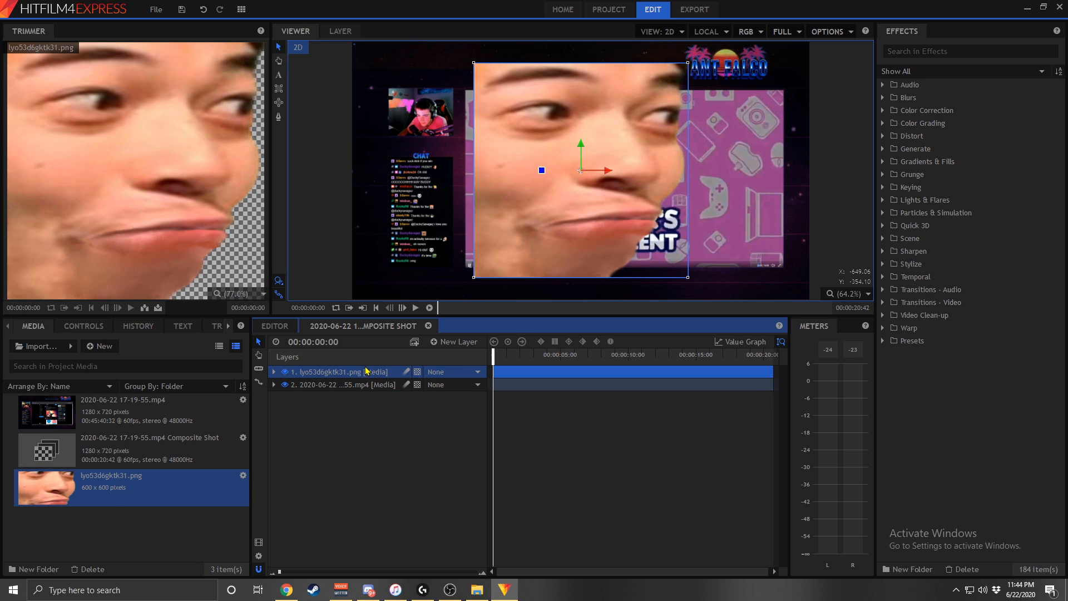
- Scale the face image down and place it in the lower-left corner of the frame, over the chat
{"action": "left_click_drag", "start_coordinate": [475, 281], "coordinate": [501, 249]}
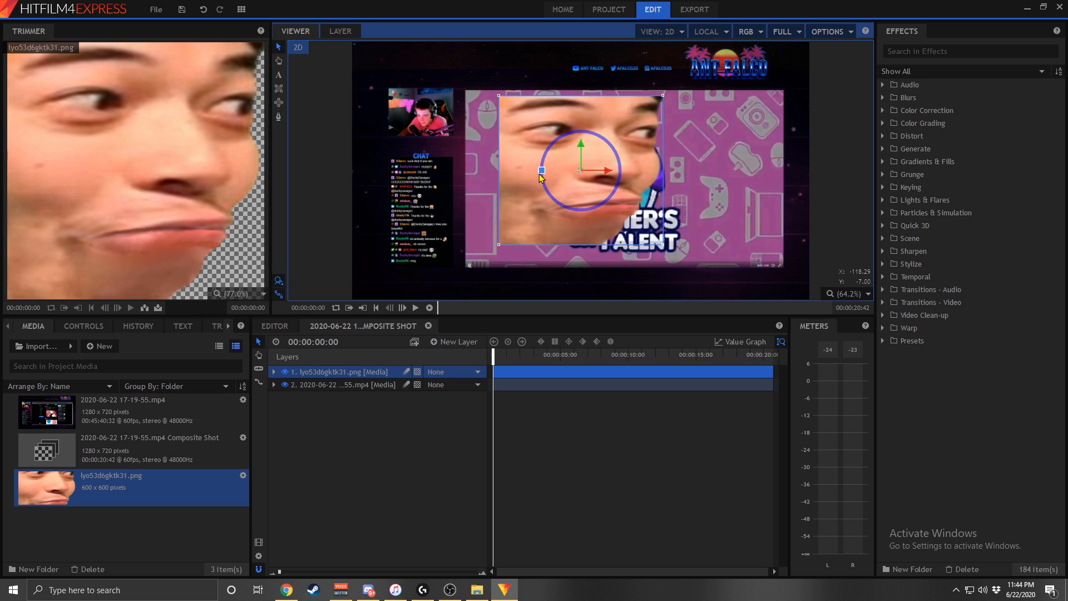
{"action": "left_click_drag", "start_coordinate": [612, 168], "coordinate": [432, 225]}
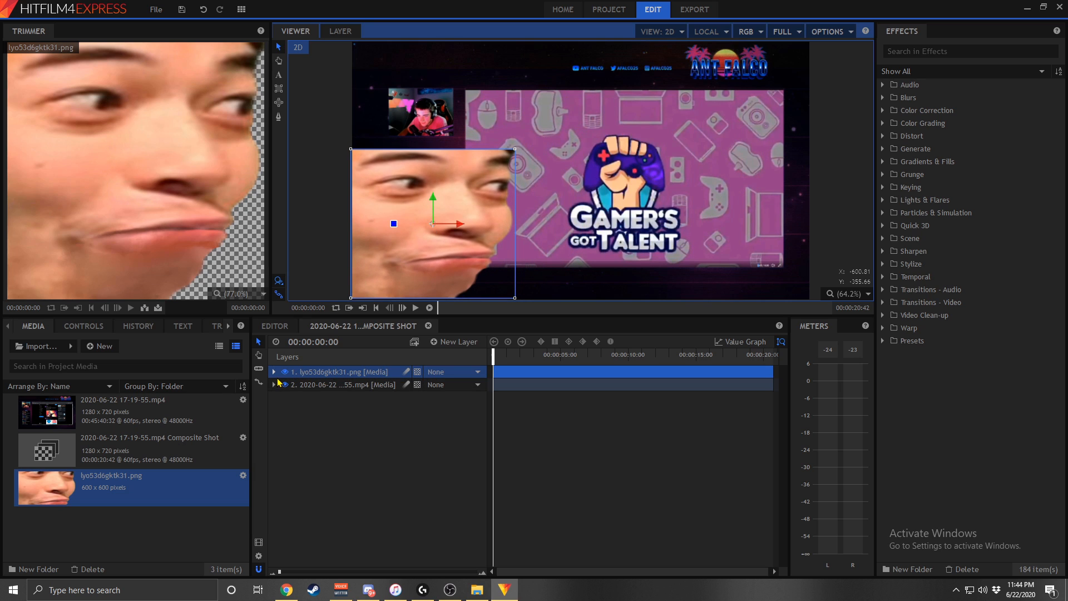
- Enable opacity keyframing on the lyo53d6gktk31.png layer at 00:00:02:30
{"action": "left_click", "coordinate": [499, 355]}
{"action": "left_click_drag", "start_coordinate": [498, 354], "coordinate": [526, 355]}
{"action": "left_click", "coordinate": [259, 369]}
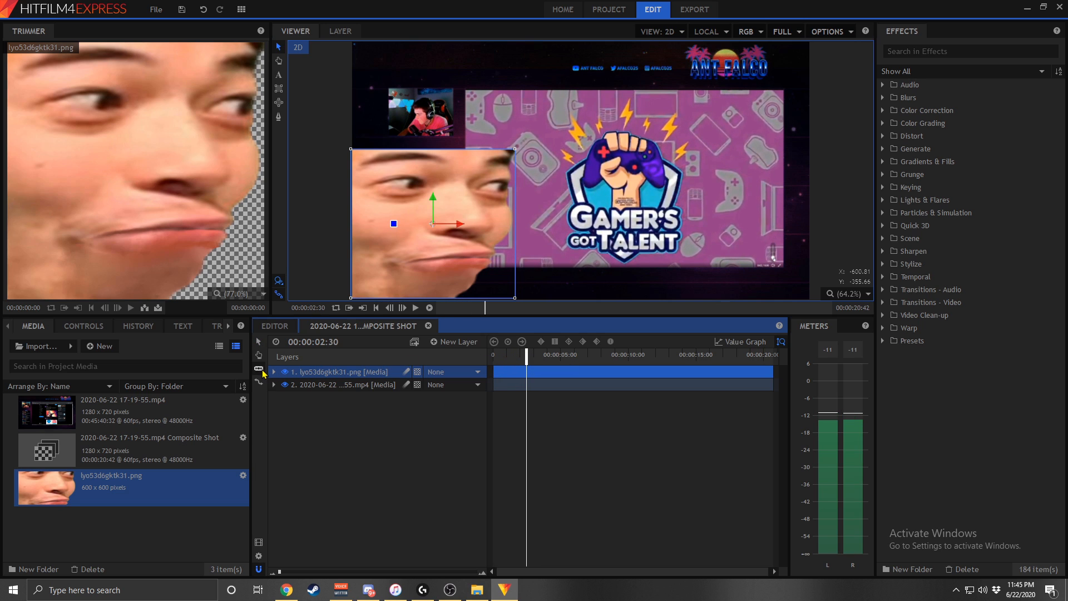
{"action": "left_click", "coordinate": [258, 341]}
{"action": "left_click", "coordinate": [274, 372]}
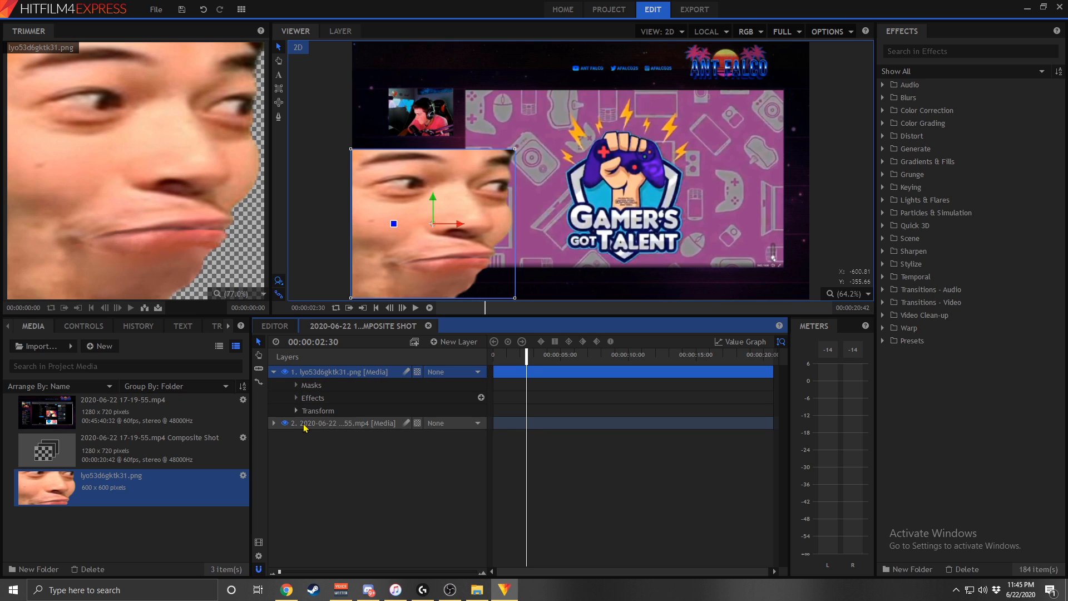
{"action": "left_click", "coordinate": [295, 411]}
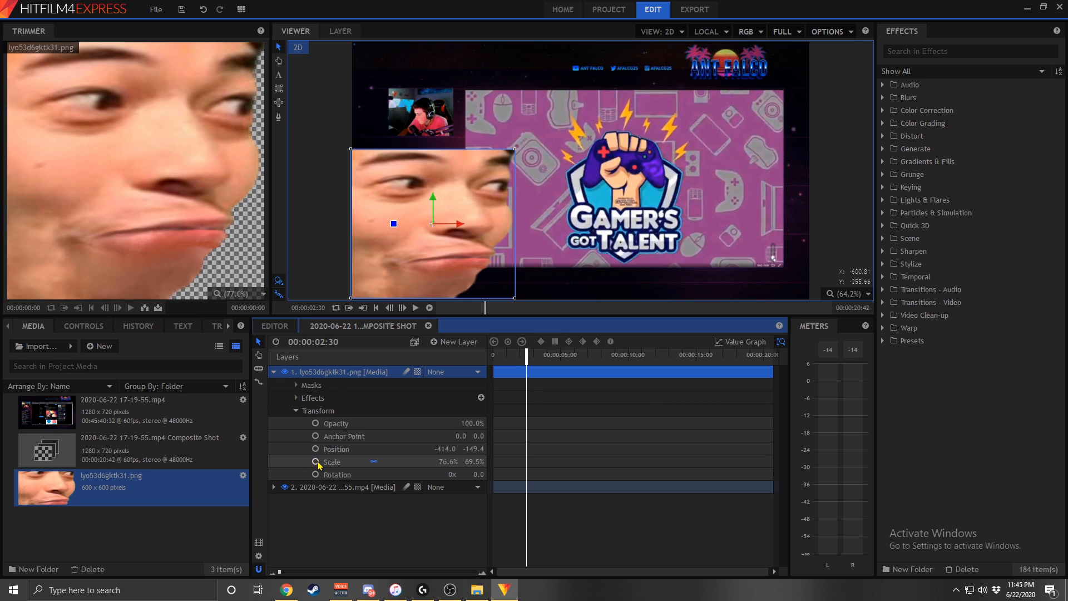
{"action": "left_click", "coordinate": [316, 424]}
- Keyframe the face image's opacity at 75% at 00:00:01:49 and 50% at 00:00:01:11
{"action": "left_click_drag", "start_coordinate": [526, 360], "coordinate": [517, 361]}
{"action": "left_click", "coordinate": [457, 424]}
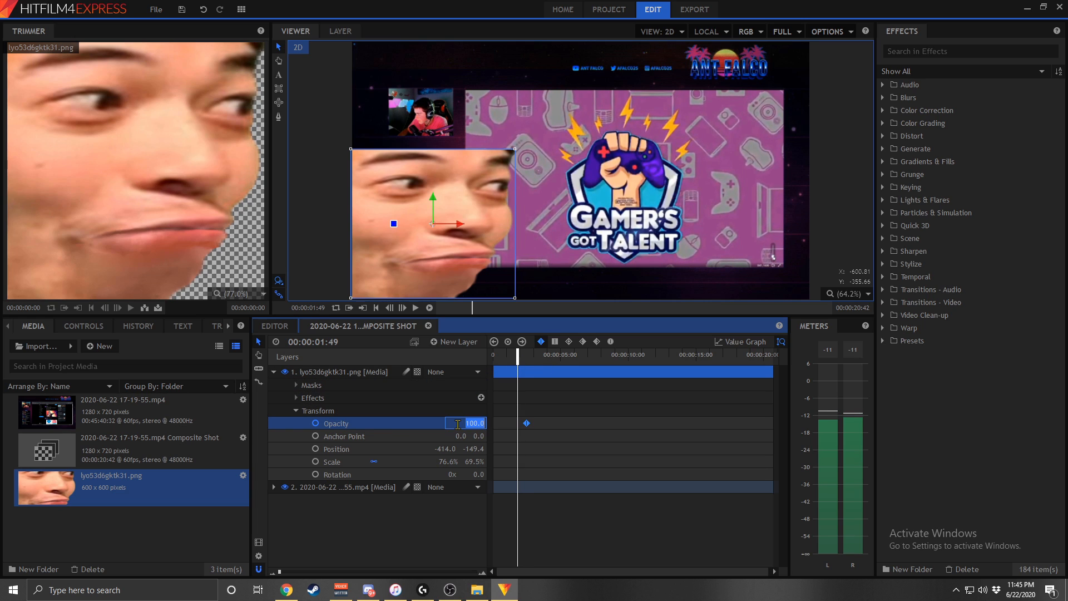
{"action": "type", "text": "75"}
{"action": "key", "text": "Return"}
{"action": "left_click_drag", "start_coordinate": [512, 364], "coordinate": [509, 361]}
{"action": "left_click", "coordinate": [465, 423]}
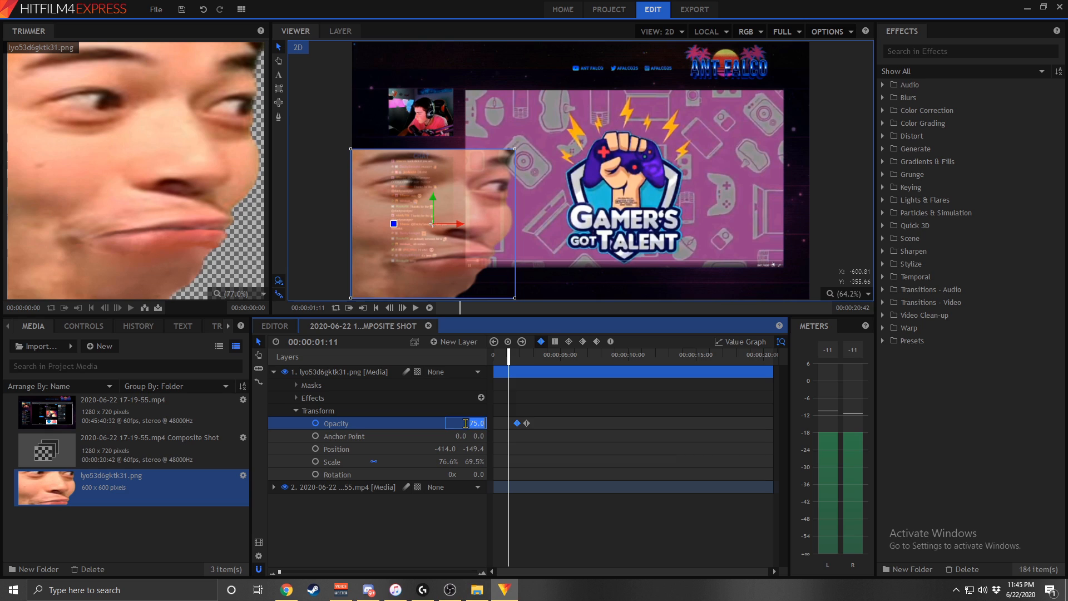
{"action": "type", "text": "50"}
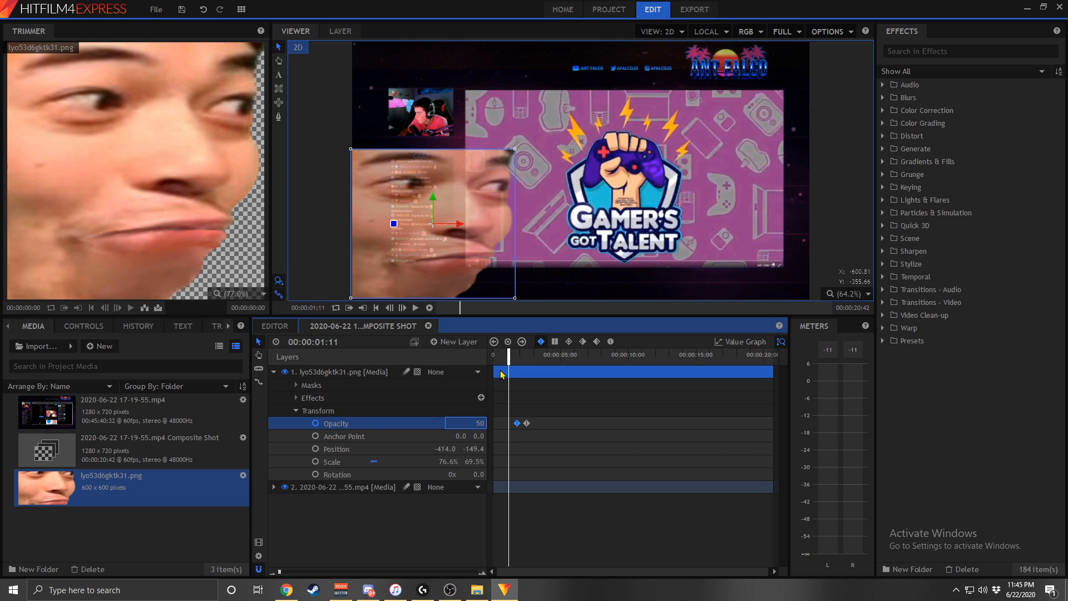
- Keyframe the face image's opacity at 25% at 00:00:00:32 and 0% at 00:00:00:00
{"action": "left_click_drag", "start_coordinate": [505, 362], "coordinate": [500, 357]}
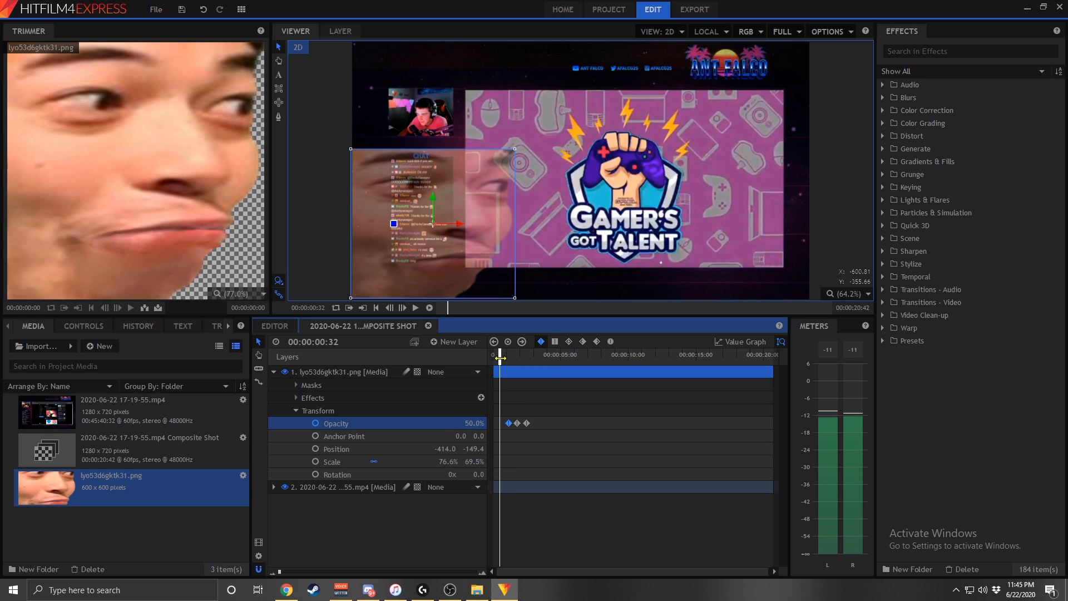
{"action": "left_click", "coordinate": [468, 425]}
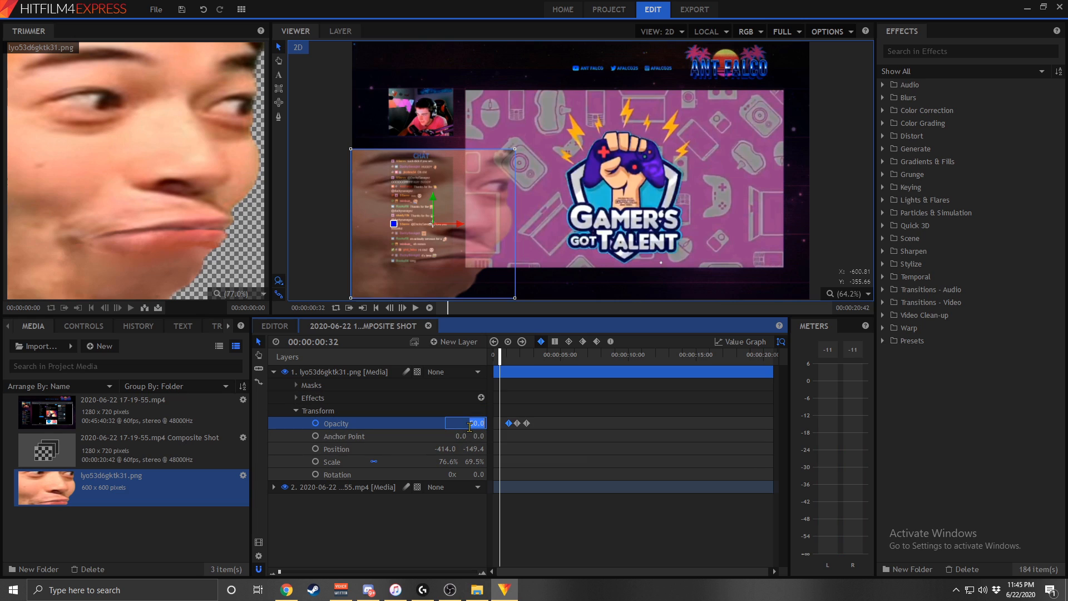
{"action": "type", "text": "25"}
{"action": "left_click_drag", "start_coordinate": [505, 358], "coordinate": [493, 357]}
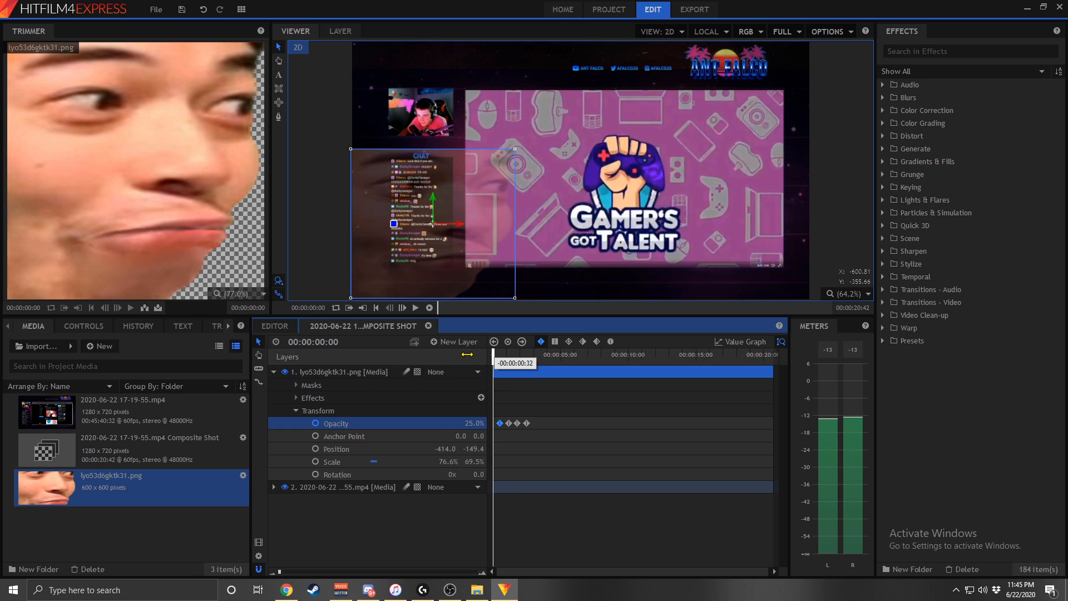
{"action": "left_click", "coordinate": [466, 421]}
{"action": "type", "text": "0"}
{"action": "key", "text": "Return"}
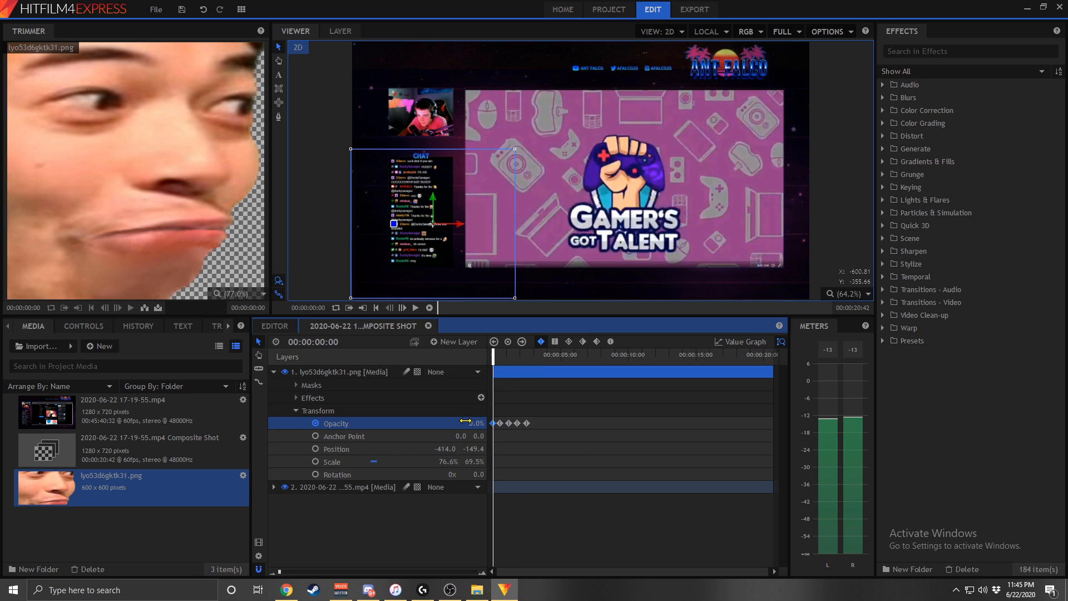
- Play back the image's fade-in, return to the main editor timeline and stop playback
{"action": "left_click", "coordinate": [380, 315]}
{"action": "key", "text": "space"}
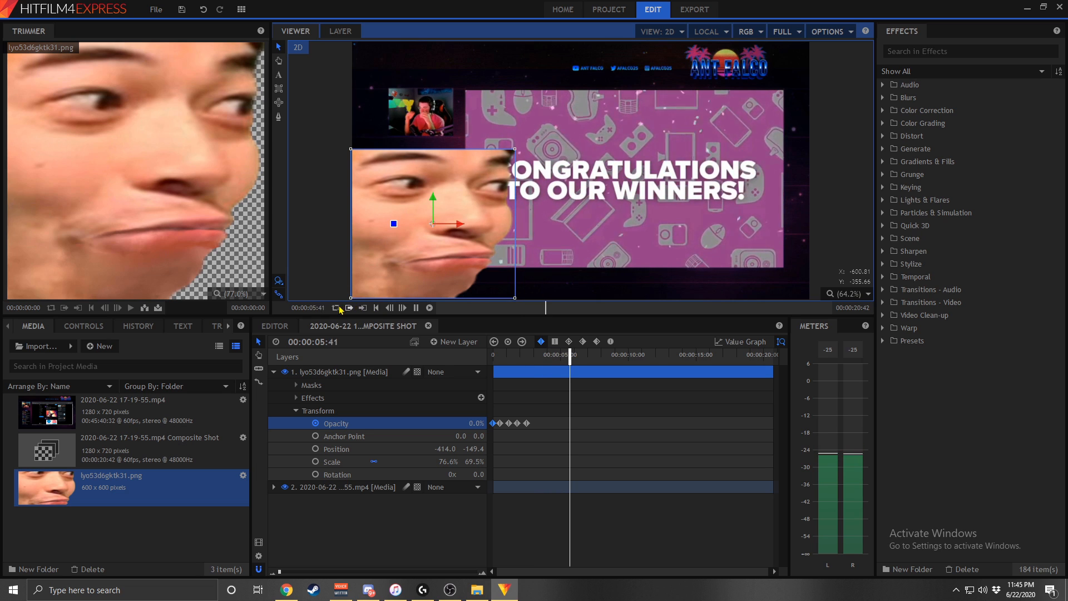
{"action": "left_click", "coordinate": [273, 327]}
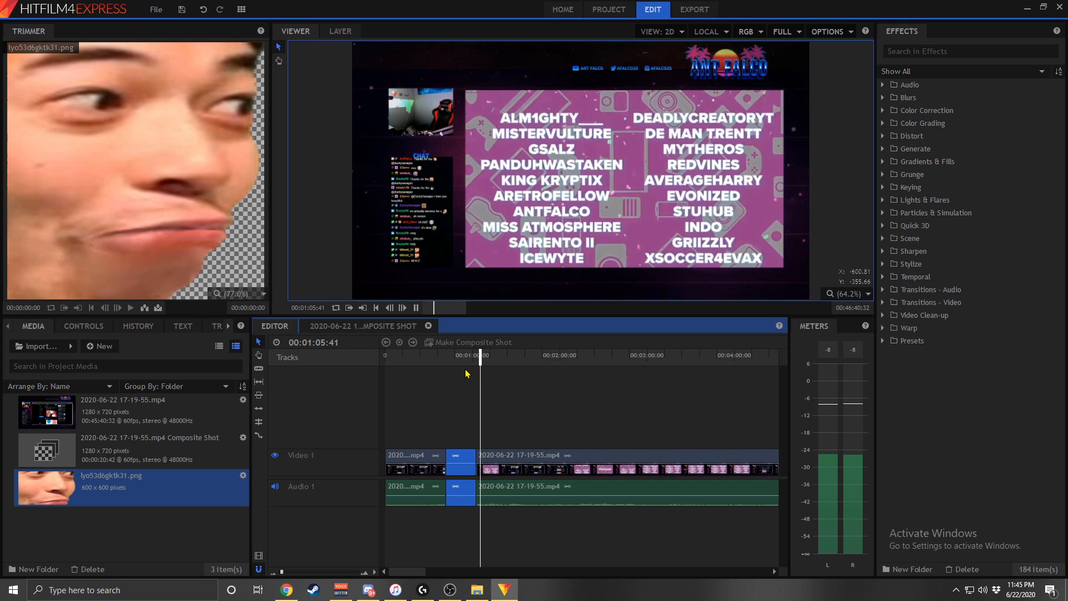
{"action": "key", "text": "space"}
- Slice the remaining clip at 00:01:03:55 and convert the short segment before the cut into a composite shot
{"action": "left_click_drag", "start_coordinate": [480, 357], "coordinate": [478, 359]}
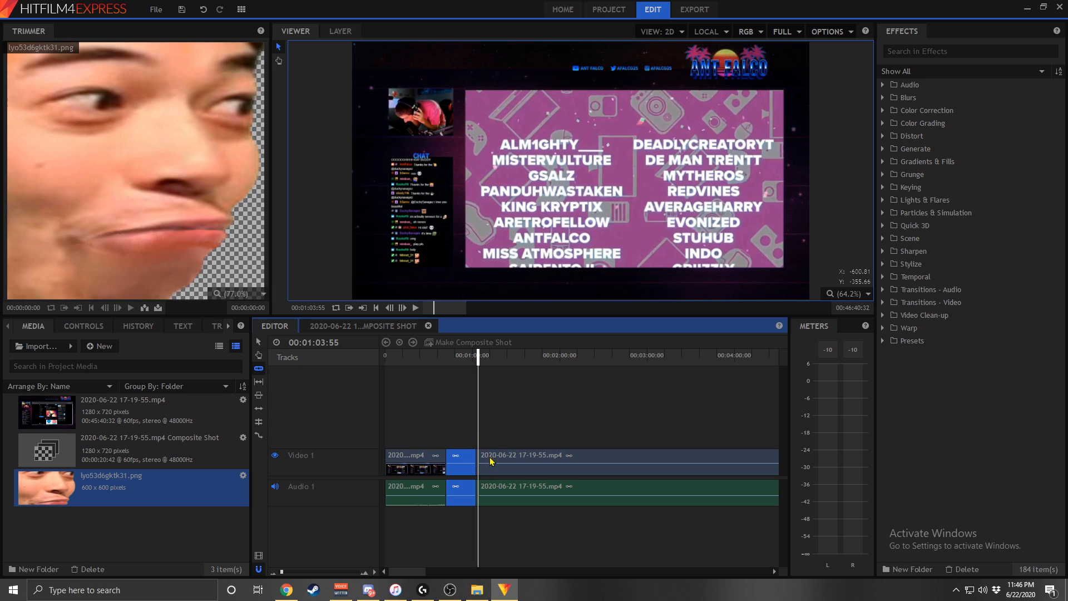
{"action": "left_click", "coordinate": [479, 464]}
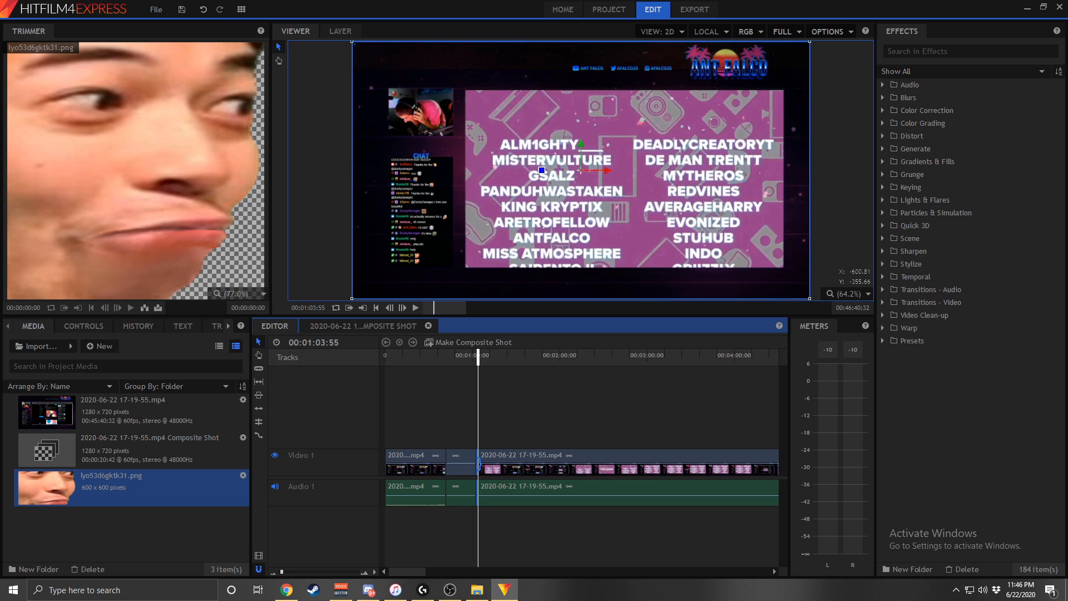
{"action": "left_click", "coordinate": [454, 345]}
{"action": "left_click", "coordinate": [597, 320]}
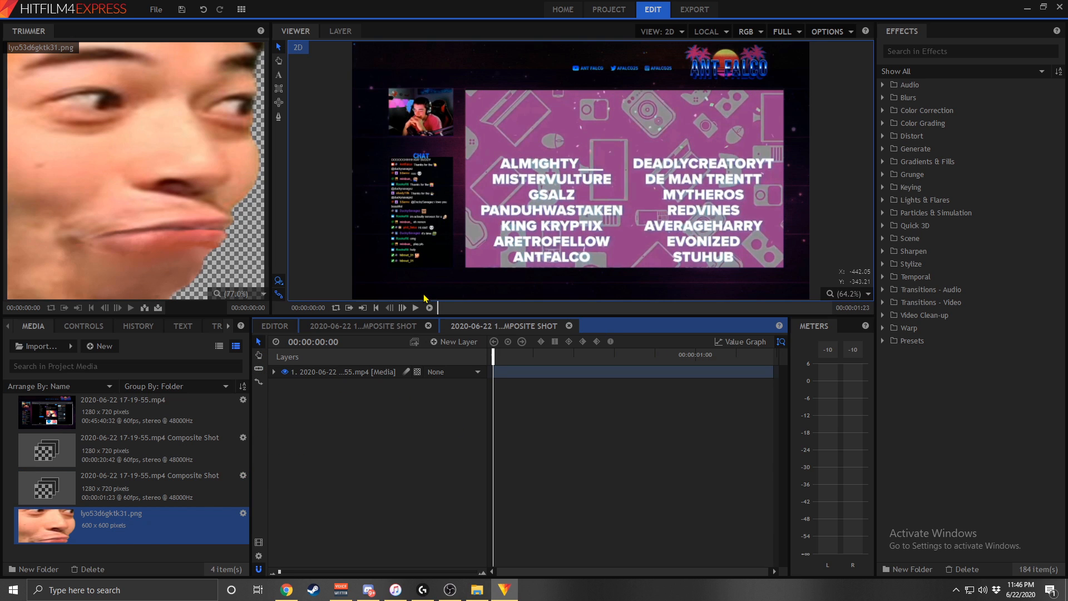
- Enlarge the video layer in the new composite shot and reposition it so the winners' names fill the frame
{"action": "left_click", "coordinate": [406, 269]}
{"action": "left_click_drag", "start_coordinate": [353, 300], "coordinate": [0, 512]}
{"action": "left_click_drag", "start_coordinate": [418, 257], "coordinate": [512, 116]}
{"action": "left_click_drag", "start_coordinate": [476, 198], "coordinate": [502, 223]}
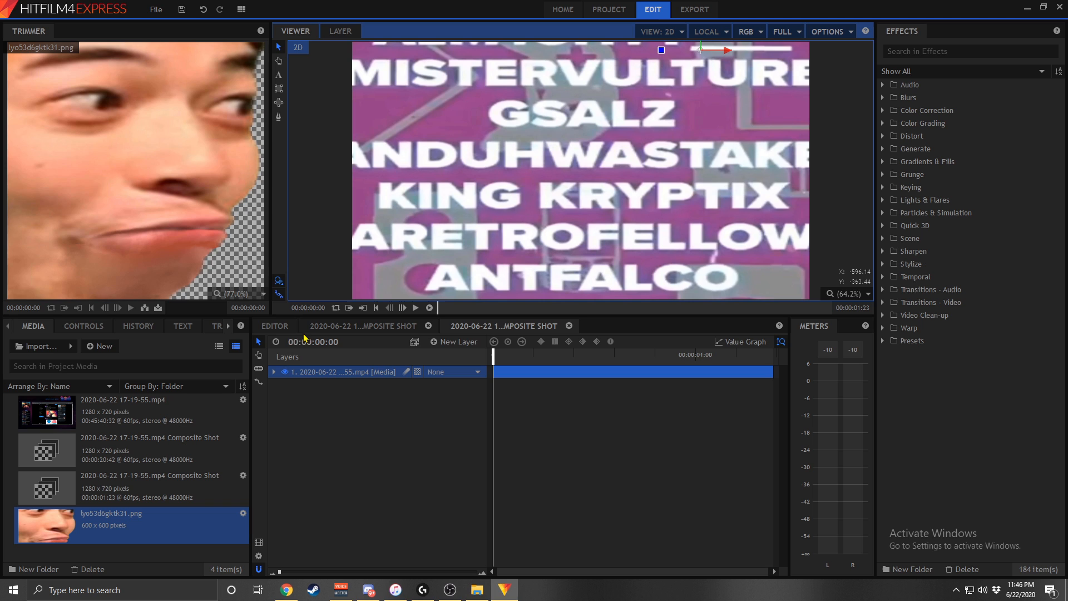
- Review the transition between the edited segments on the main timeline, then reopen the second composite shot
{"action": "left_click", "coordinate": [274, 325]}
{"action": "left_click", "coordinate": [469, 358]}
{"action": "key", "text": "space"}
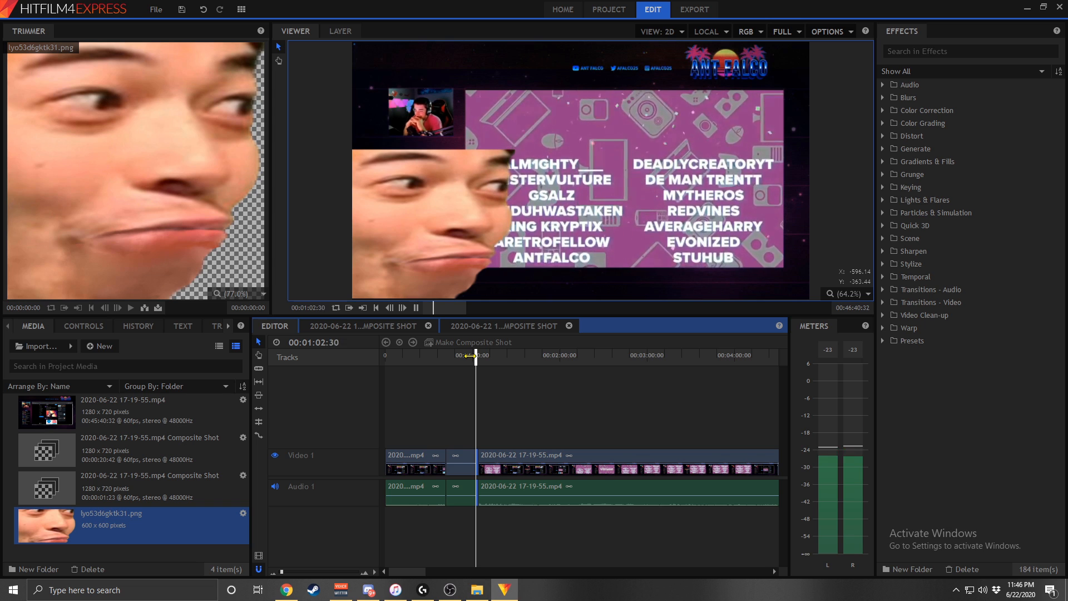
{"action": "key", "text": "space"}
{"action": "left_click", "coordinate": [513, 326]}
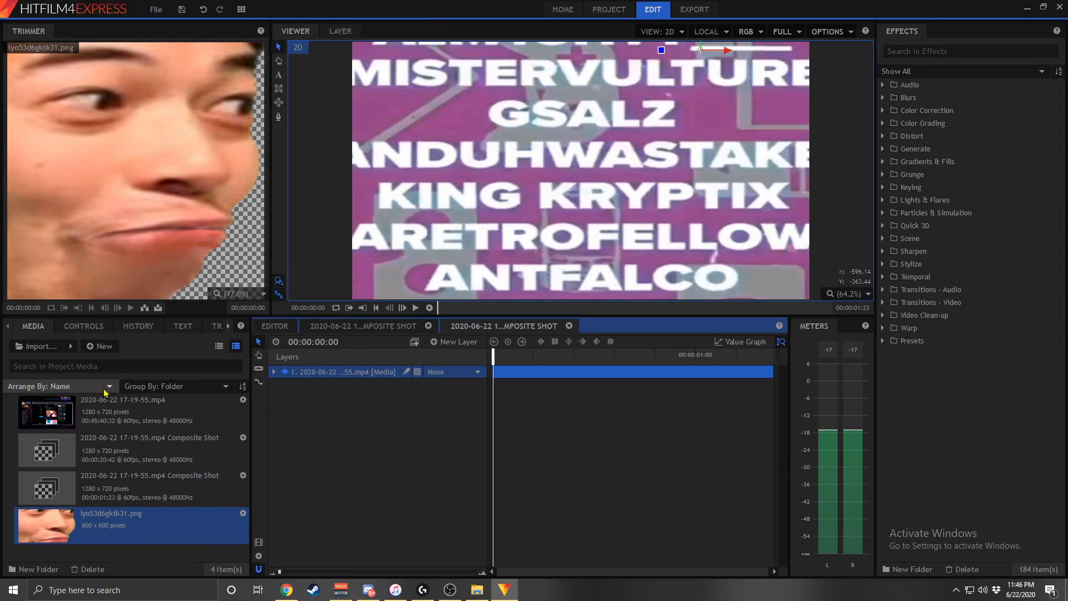
- Import og665v8lu5y11.png, layer it above the video in the second composite shot and shift it left of centre
{"action": "left_click", "coordinate": [64, 347]}
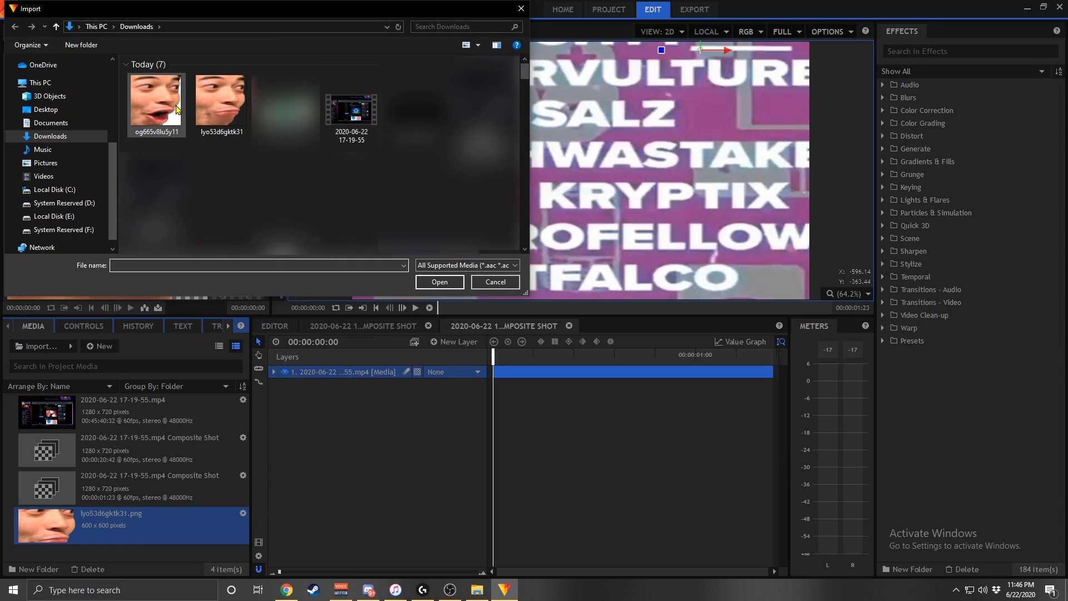
{"action": "double_click", "coordinate": [177, 108]}
{"action": "left_click", "coordinate": [112, 535]}
{"action": "left_click_drag", "start_coordinate": [111, 535], "coordinate": [342, 401]}
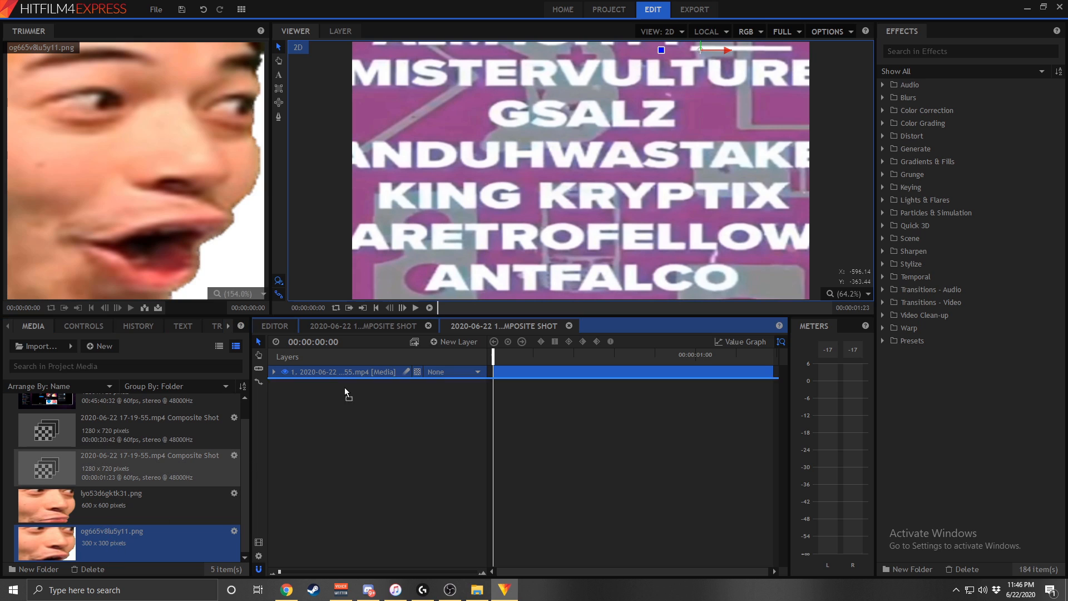
{"action": "left_click_drag", "start_coordinate": [351, 365], "coordinate": [351, 368]}
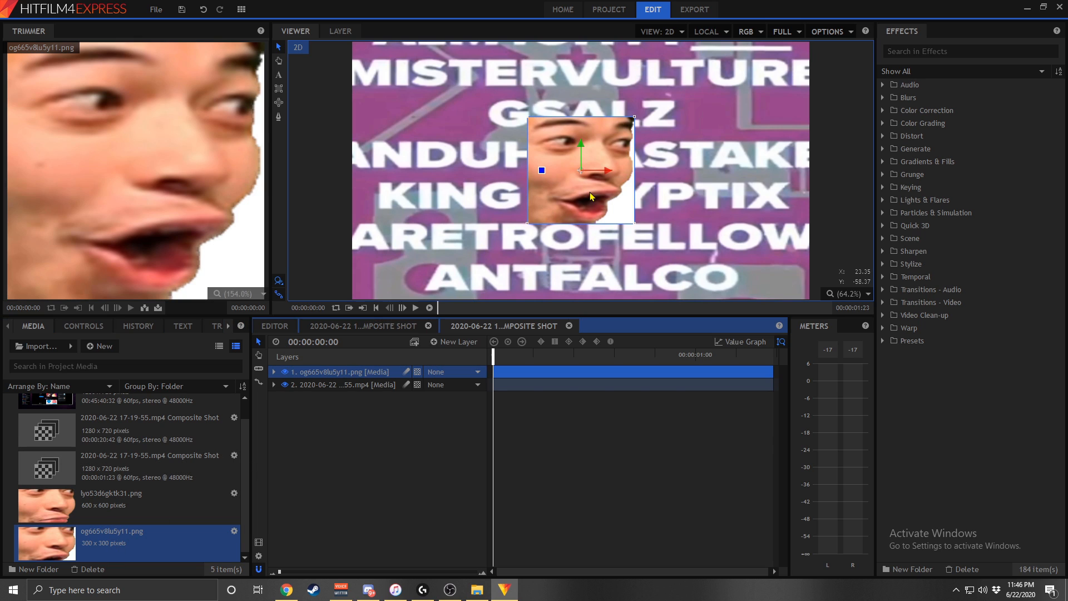
{"action": "left_click_drag", "start_coordinate": [589, 192], "coordinate": [535, 201]}
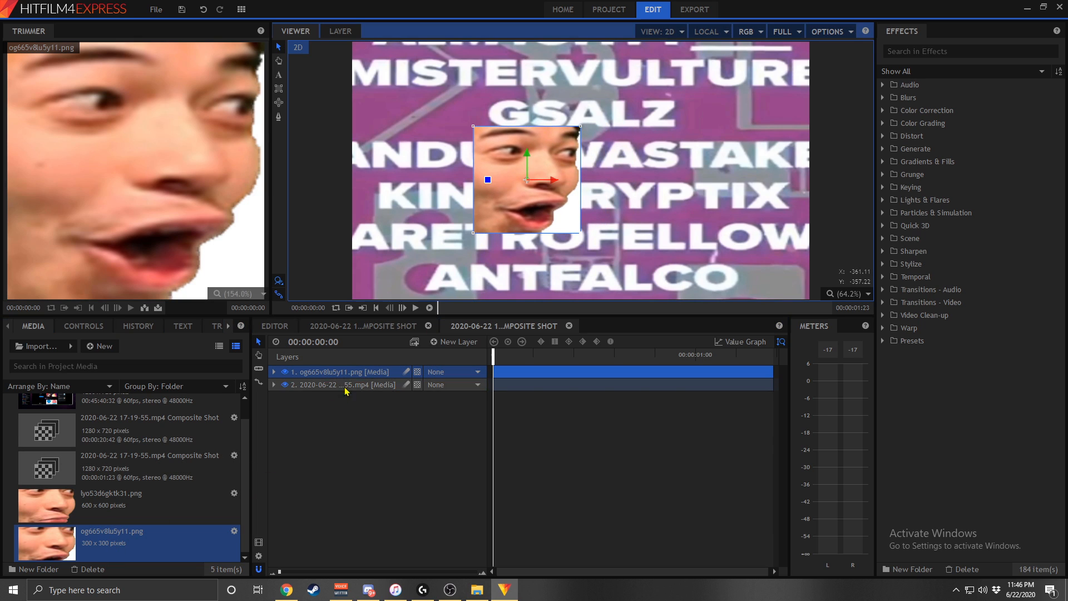
- Delete the og665v8lu5y11.png layer from the second composite shot
{"action": "right_click", "coordinate": [366, 371]}
{"action": "left_click", "coordinate": [413, 333]}
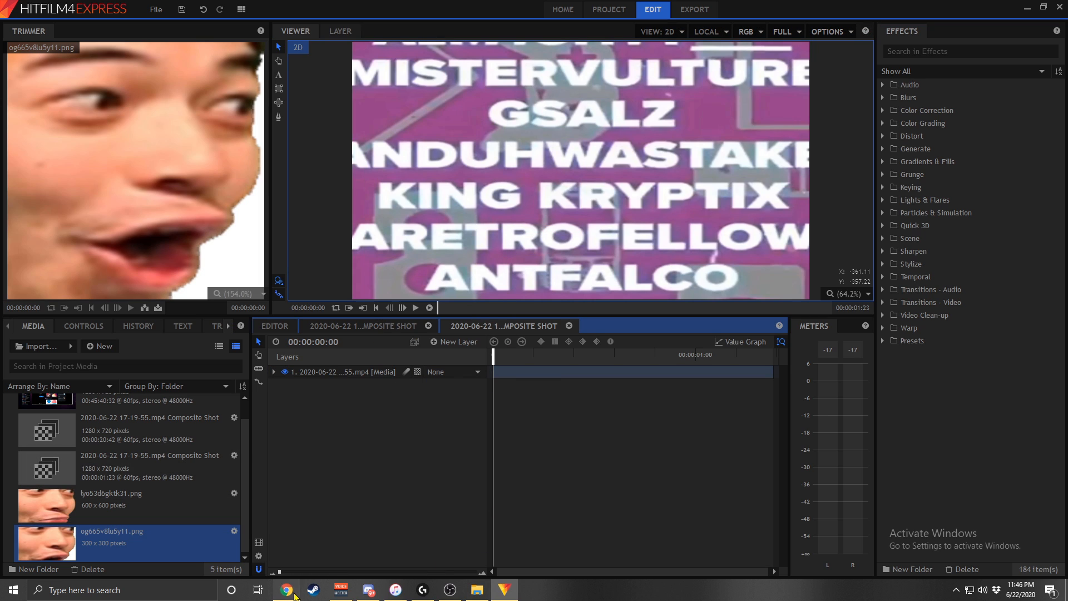
- Switch to Chrome to get a replacement image, then import 4.png and layer it above the video
{"action": "left_click", "coordinate": [294, 594]}
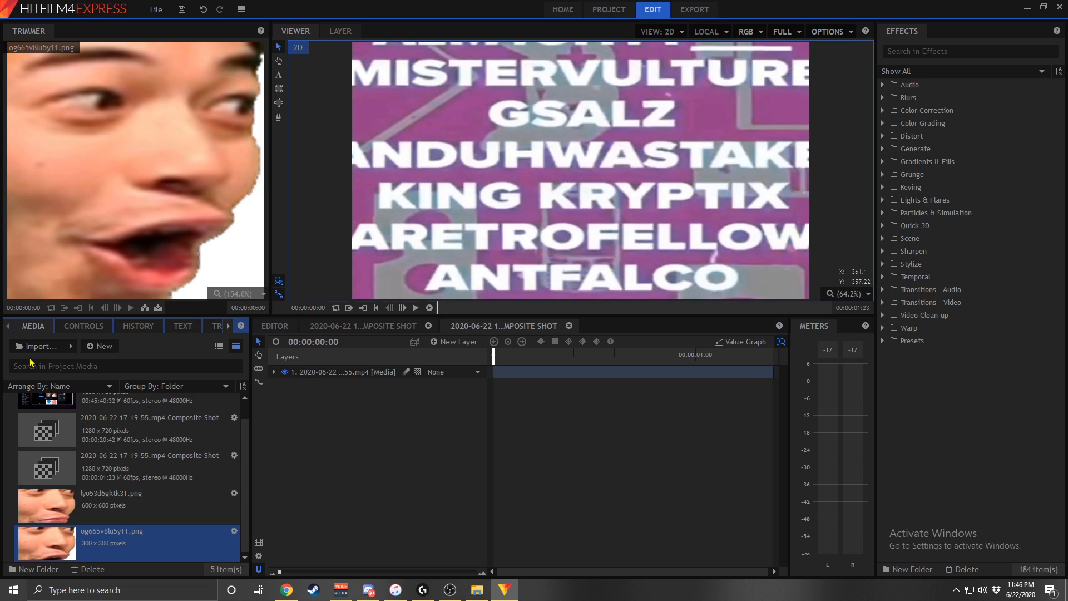
{"action": "left_click", "coordinate": [39, 346]}
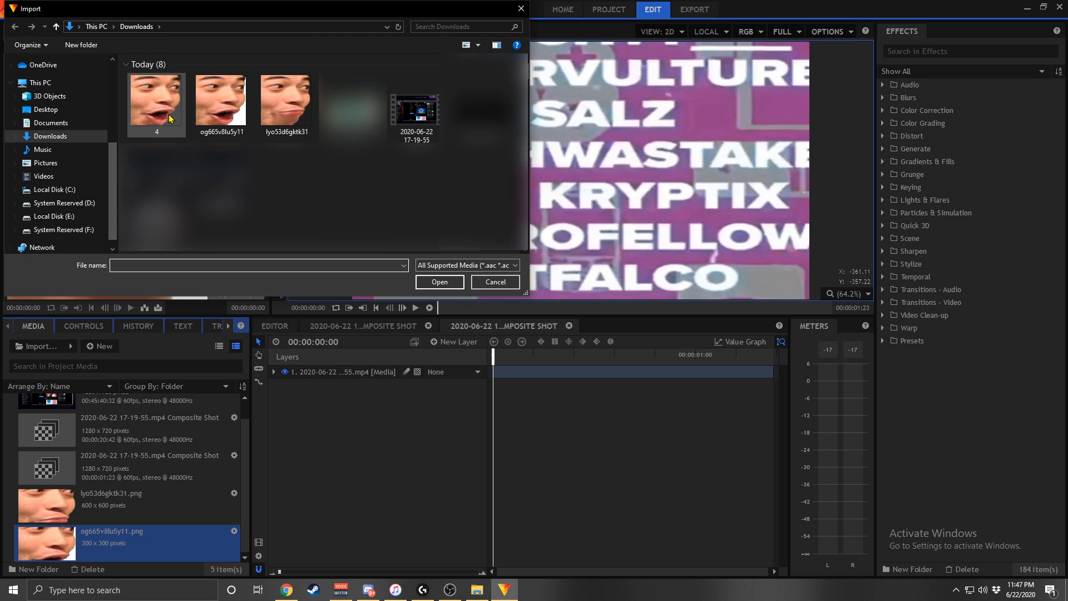
{"action": "double_click", "coordinate": [168, 112]}
{"action": "left_click_drag", "start_coordinate": [44, 523], "coordinate": [332, 370]}
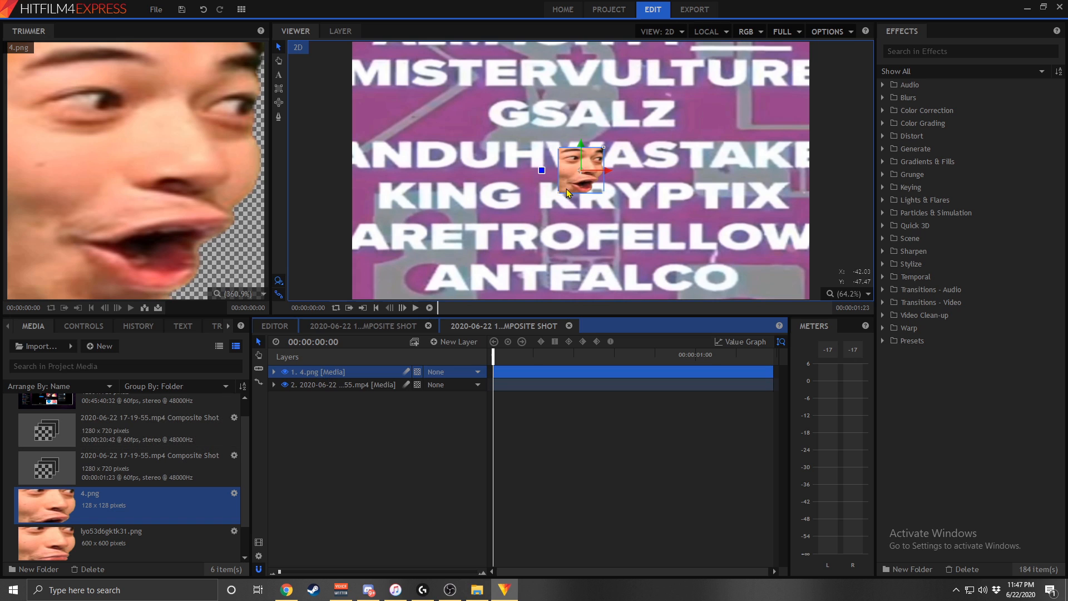
- Enlarge the 4.png face, rotate it clockwise and place it in the frame's upper-left corner
{"action": "left_click_drag", "start_coordinate": [560, 195], "coordinate": [398, 114]}
{"action": "left_click_drag", "start_coordinate": [454, 177], "coordinate": [408, 120]}
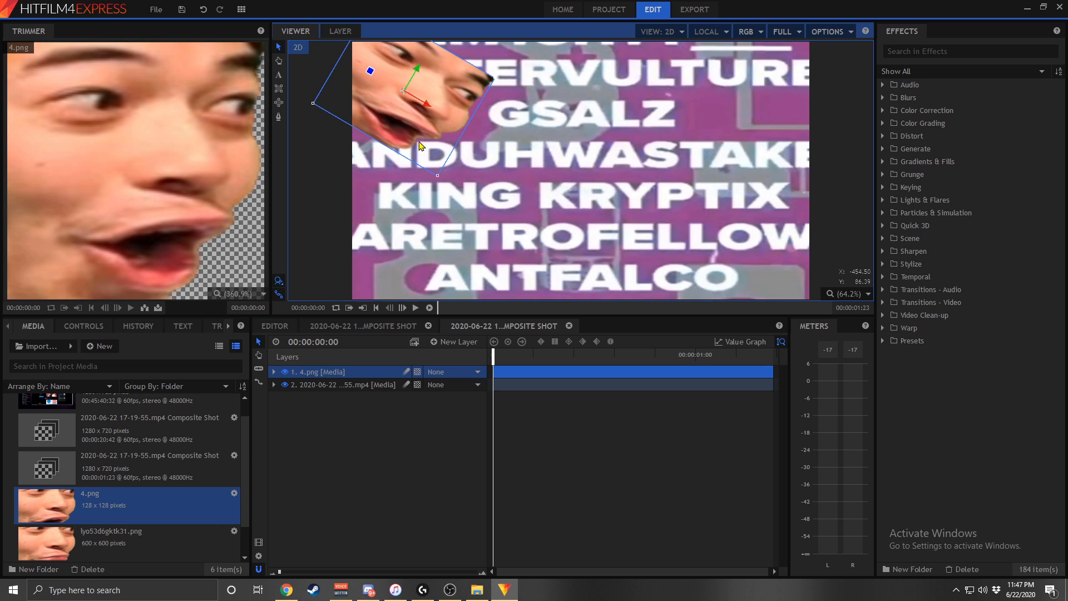
{"action": "left_click", "coordinate": [422, 233]}
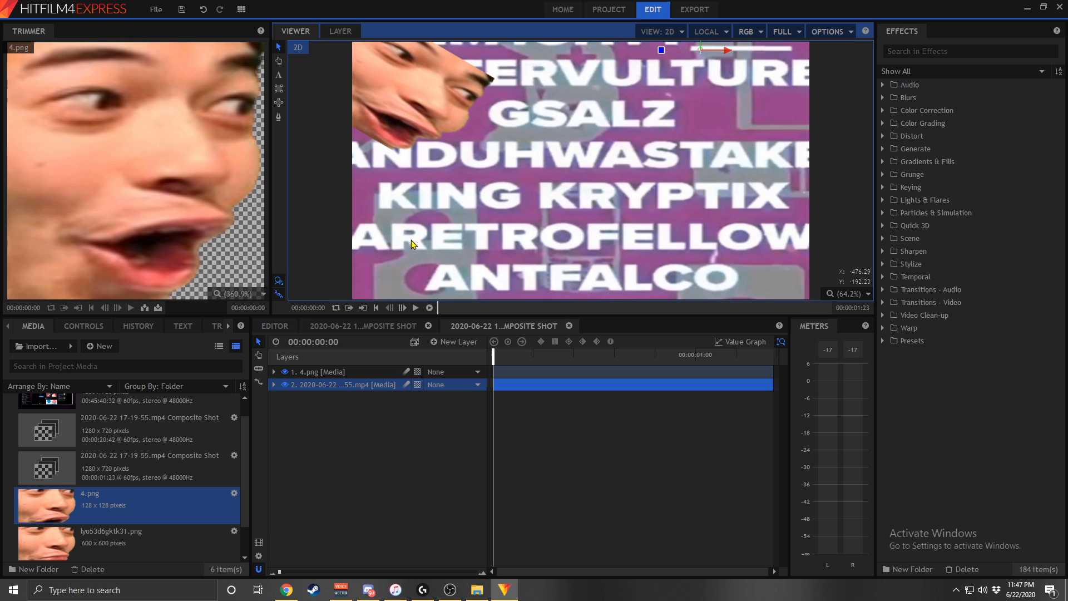
- Move the 4.png face to the frame's lower-left edge, reduce its clockwise tilt to about 15.7° and preview the main timeline
{"action": "left_click_drag", "start_coordinate": [402, 130], "coordinate": [413, 225]}
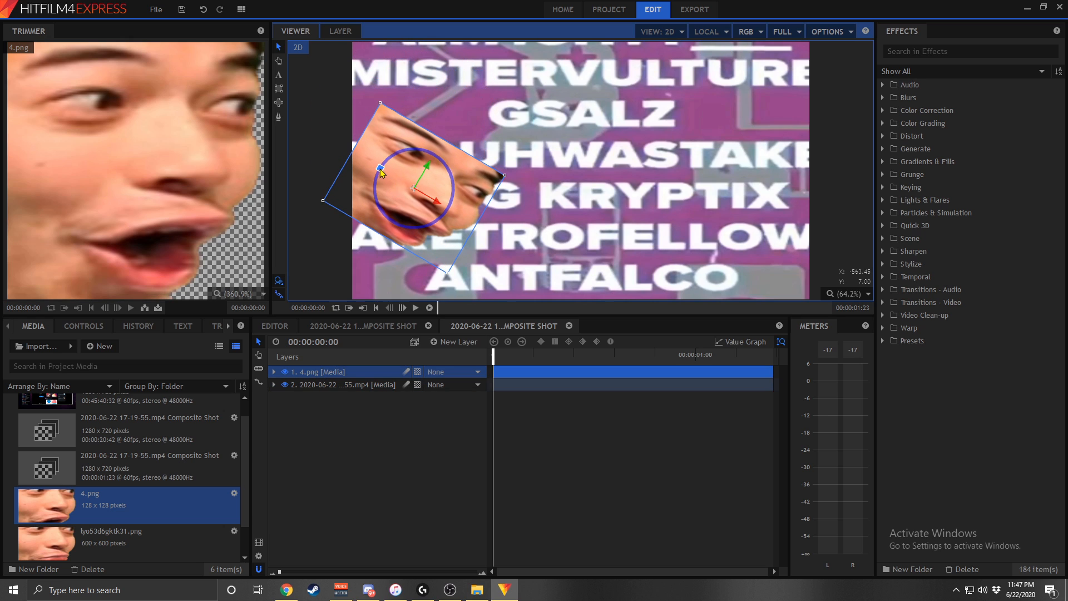
{"action": "left_click_drag", "start_coordinate": [382, 171], "coordinate": [377, 182]}
{"action": "left_click_drag", "start_coordinate": [406, 233], "coordinate": [388, 262]}
{"action": "left_click", "coordinate": [274, 325]}
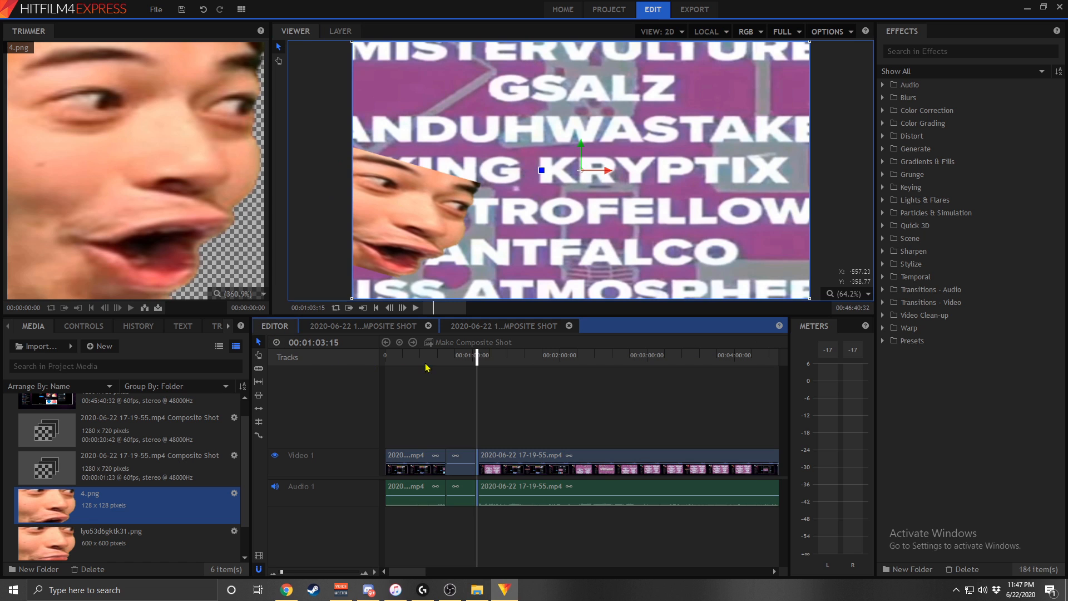
{"action": "left_click", "coordinate": [462, 356]}
{"action": "key", "text": "space"}
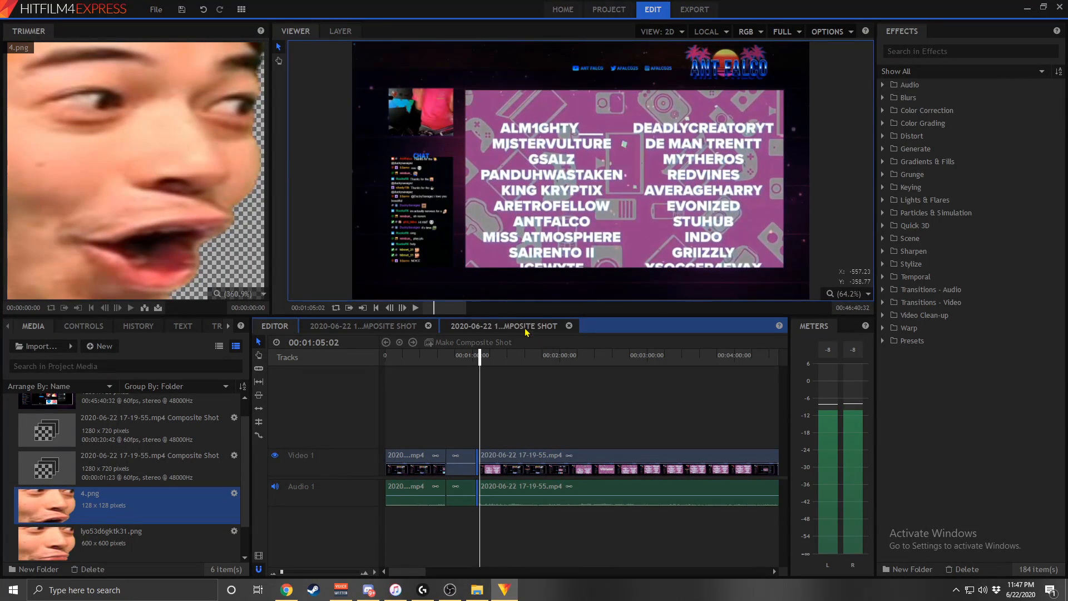
- In the second composite shot, enable Position keyframing for the 4.png layer at 00:00:00:00
{"action": "left_click", "coordinate": [519, 327]}
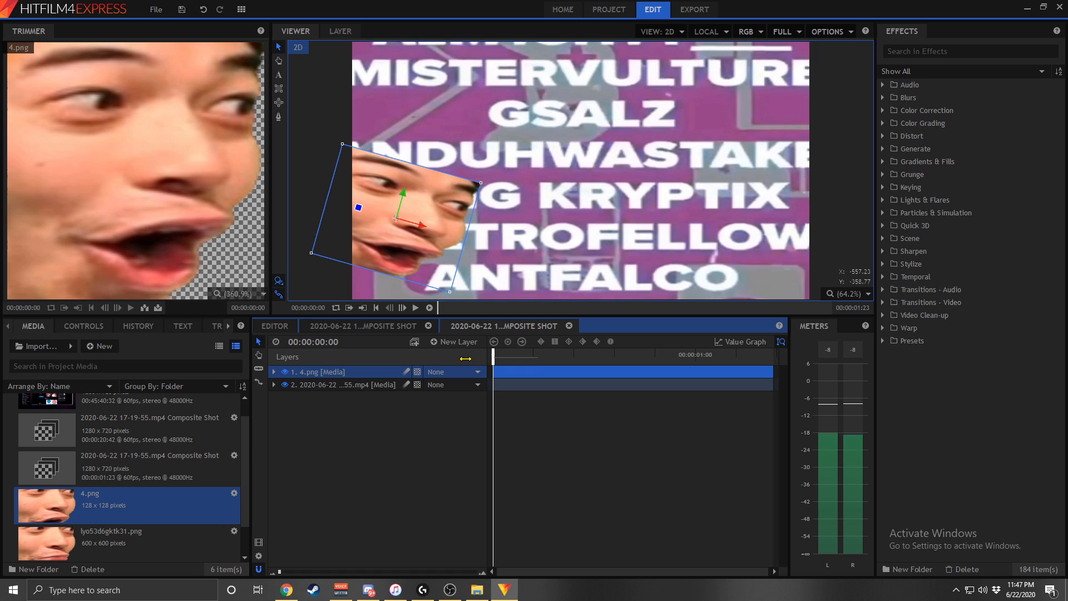
{"action": "left_click", "coordinate": [274, 372]}
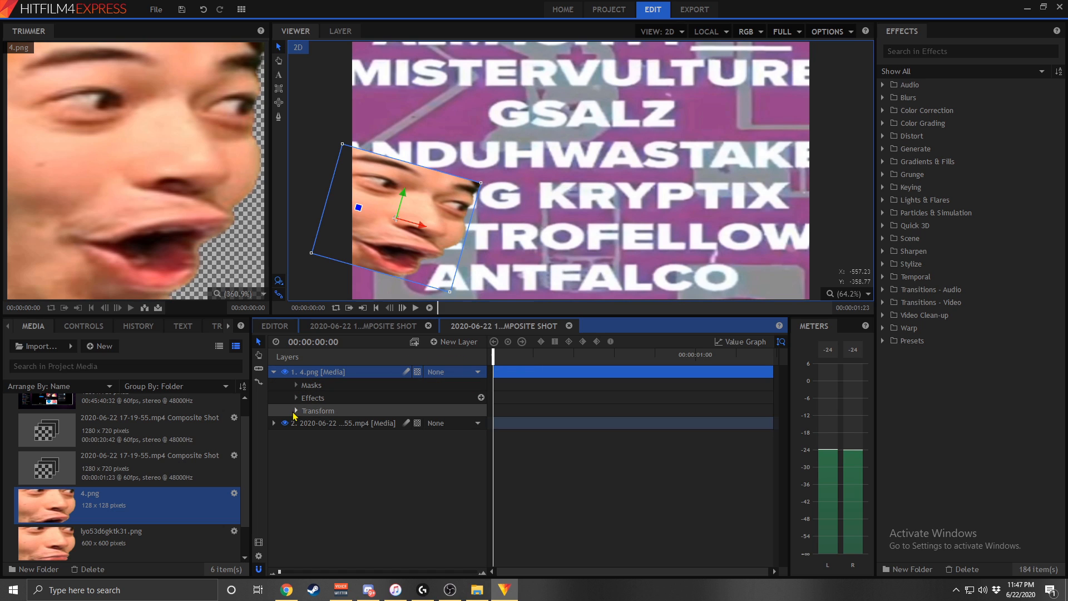
{"action": "left_click", "coordinate": [295, 411]}
{"action": "left_click", "coordinate": [315, 448]}
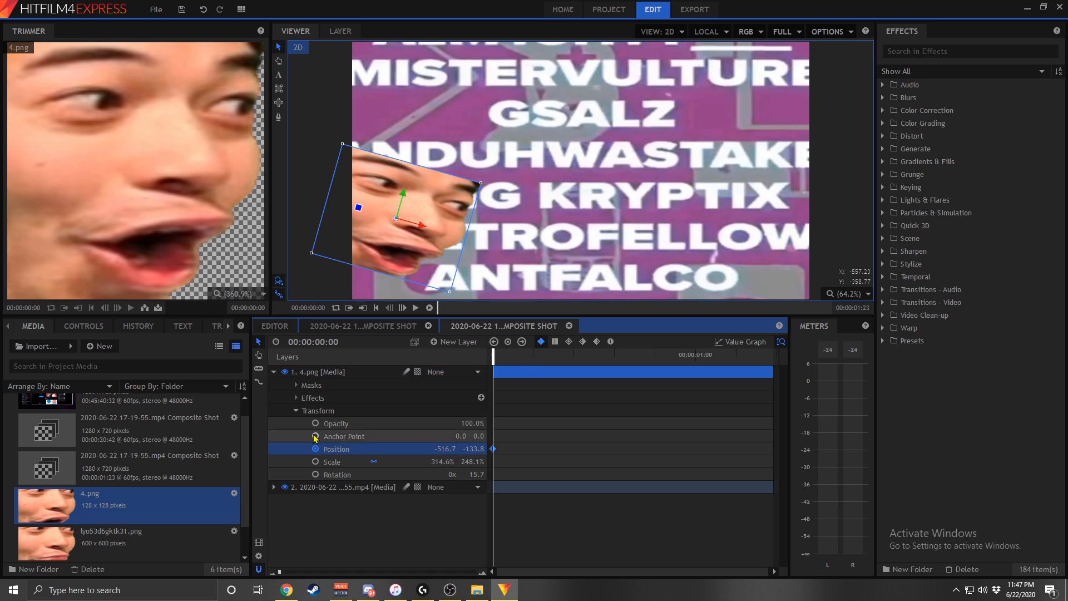
- Keyframe the 4.png face slightly higher at 00:00:00:08, at a position of about -524.5, -105.8
{"action": "left_click", "coordinate": [401, 308]}
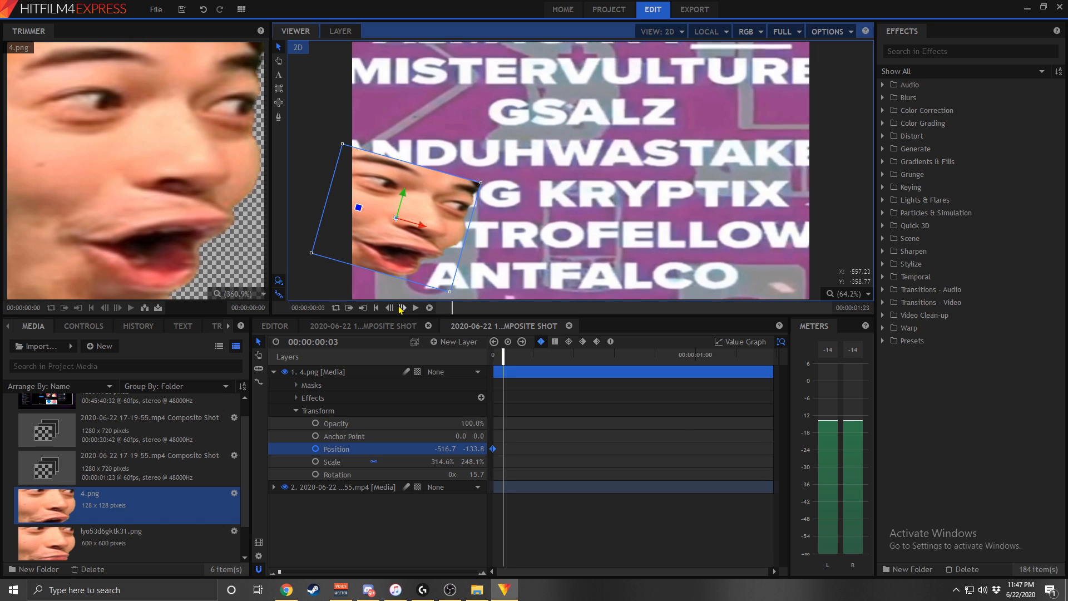
{"action": "left_click", "coordinate": [401, 307]}
{"action": "left_click", "coordinate": [400, 307]}
{"action": "left_click", "coordinate": [401, 308]}
{"action": "left_click_drag", "start_coordinate": [410, 249], "coordinate": [407, 239]}
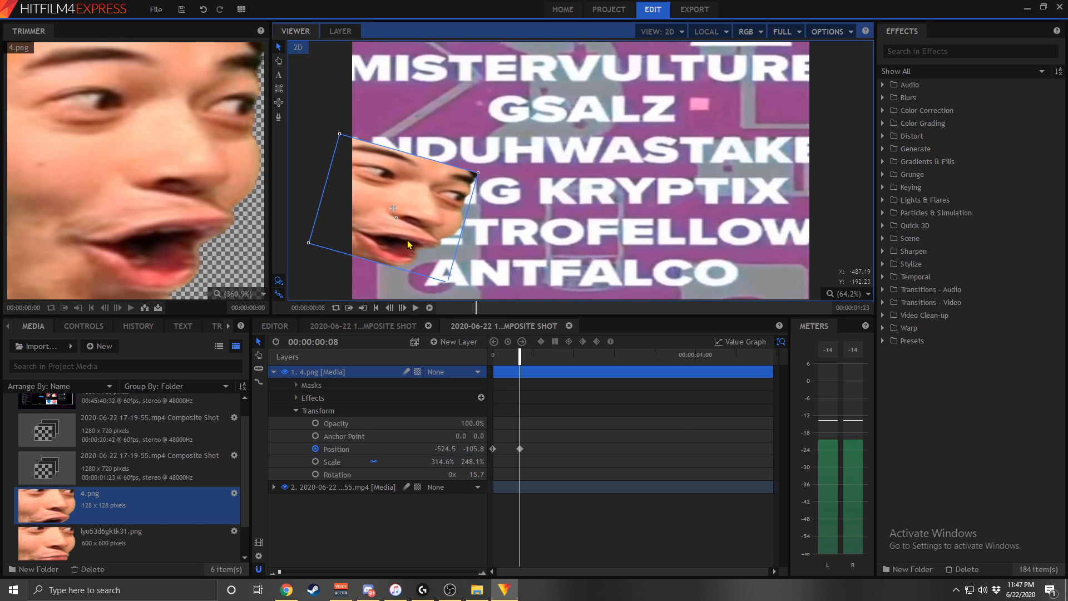
- Keyframe the 4.png face further up at 00:00:00:19, at a position of about -526.0, -71.5, following the scrolling names
{"action": "left_click", "coordinate": [401, 311]}
{"action": "left_click", "coordinate": [400, 310]}
{"action": "left_click", "coordinate": [401, 310]}
{"action": "left_click", "coordinate": [400, 310]}
{"action": "left_click", "coordinate": [401, 310]}
{"action": "left_click", "coordinate": [401, 311]}
{"action": "left_click", "coordinate": [401, 309]}
{"action": "left_click", "coordinate": [401, 309]}
{"action": "left_click", "coordinate": [401, 309]}
{"action": "left_click", "coordinate": [400, 309]}
{"action": "left_click", "coordinate": [401, 309]}
{"action": "left_click_drag", "start_coordinate": [422, 263], "coordinate": [421, 249]}
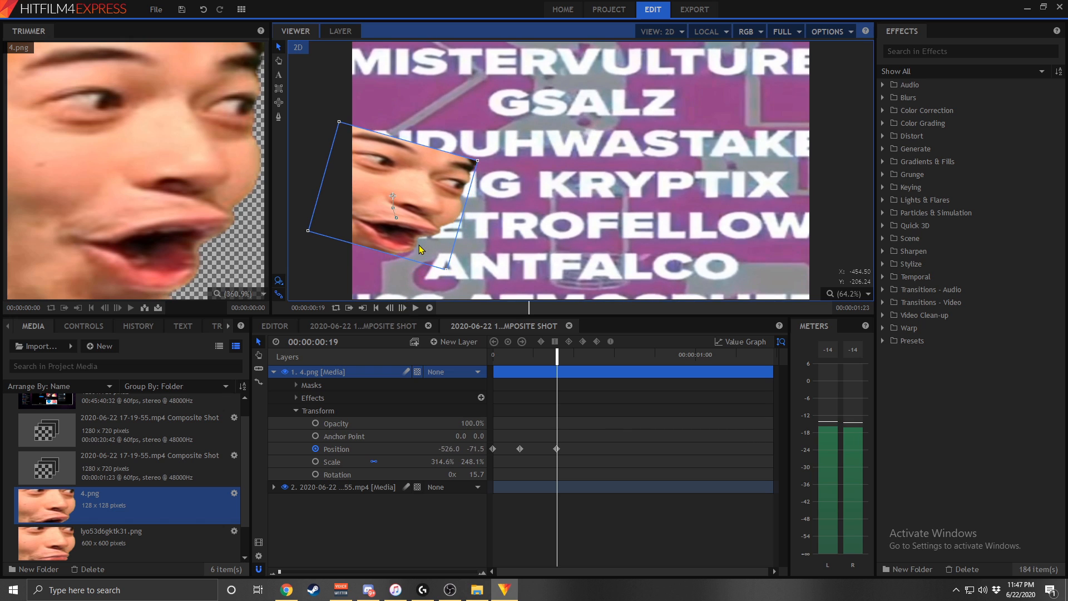
- Add a Position keyframe for the 4.png face at 00:00:00:35, placing it at about -529.2, -60.7
{"action": "left_click", "coordinate": [402, 309]}
{"action": "left_click", "coordinate": [401, 309]}
{"action": "left_click", "coordinate": [401, 309]}
{"action": "left_click", "coordinate": [401, 309]}
{"action": "left_click", "coordinate": [402, 309]}
{"action": "left_click", "coordinate": [402, 309]}
{"action": "left_click", "coordinate": [401, 309]}
{"action": "left_click", "coordinate": [401, 310]}
{"action": "left_click_drag", "start_coordinate": [434, 248], "coordinate": [418, 259]}
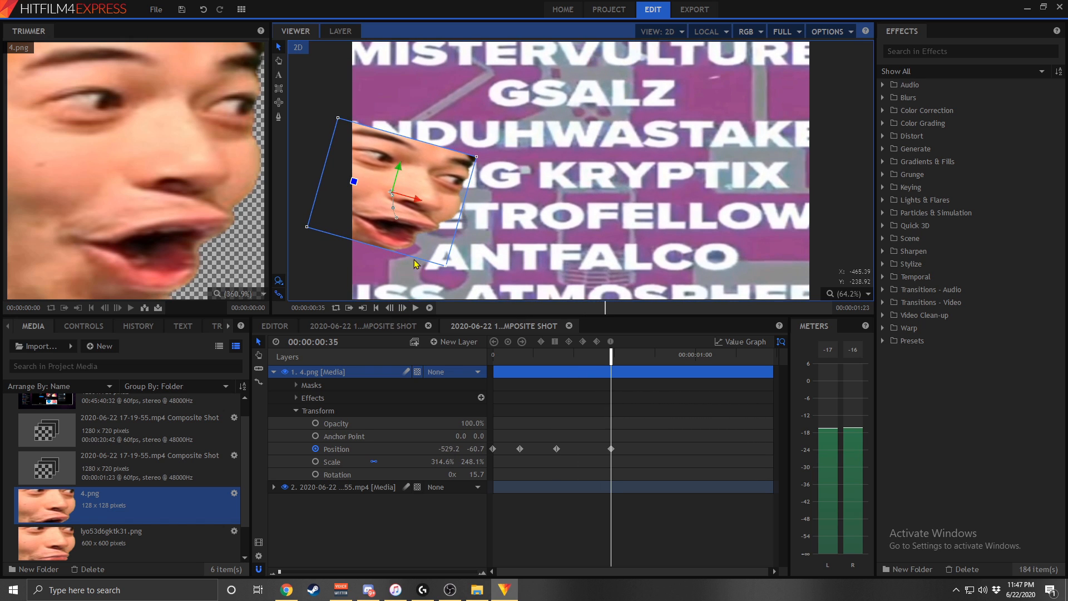
- Add a Position keyframe for the 4.png face at 00:00:00:49, raising it to about -535.4, -24.9
{"action": "left_click", "coordinate": [402, 309]}
{"action": "left_click", "coordinate": [402, 309]}
{"action": "left_click", "coordinate": [402, 309]}
{"action": "left_click", "coordinate": [401, 309]}
{"action": "left_click", "coordinate": [402, 309]}
{"action": "left_click", "coordinate": [401, 309]}
{"action": "left_click", "coordinate": [402, 309]}
{"action": "left_click", "coordinate": [402, 309]}
{"action": "left_click_drag", "start_coordinate": [417, 238], "coordinate": [416, 225]}
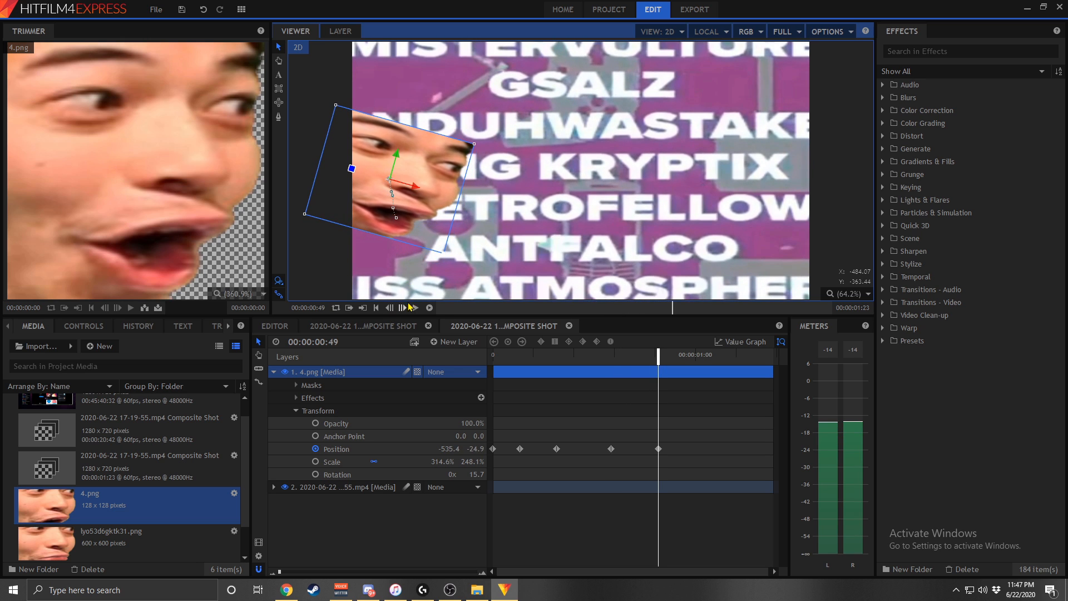
- Add a Position keyframe for the 4.png face at 00:00:01:04, shifting it up and left to about -558.7, -6.2
{"action": "left_click", "coordinate": [404, 308]}
{"action": "left_click", "coordinate": [405, 308]}
{"action": "left_click", "coordinate": [405, 307]}
{"action": "left_click", "coordinate": [405, 307]}
{"action": "left_click", "coordinate": [405, 307]}
{"action": "left_click", "coordinate": [405, 308]}
{"action": "left_click", "coordinate": [405, 308]}
{"action": "left_click", "coordinate": [405, 308]}
{"action": "left_click", "coordinate": [406, 307]}
{"action": "left_click_drag", "start_coordinate": [425, 225], "coordinate": [416, 219]}
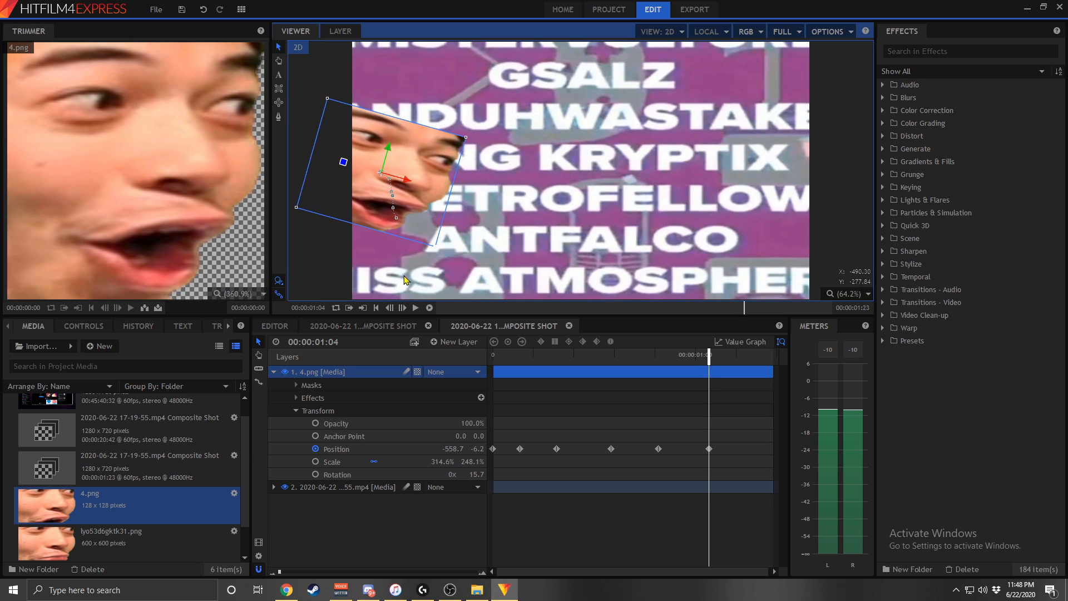
- Add a last Position keyframe for the 4.png face near 00:00:01:15, raising it to about -560.3, 12.4
{"action": "left_click", "coordinate": [403, 309]}
{"action": "left_click", "coordinate": [403, 309]}
{"action": "left_click", "coordinate": [403, 309]}
{"action": "left_click", "coordinate": [403, 308]}
{"action": "left_click", "coordinate": [403, 309]}
{"action": "left_click", "coordinate": [402, 309]}
{"action": "left_click", "coordinate": [403, 309]}
{"action": "left_click_drag", "start_coordinate": [425, 228], "coordinate": [424, 222]}
- Check the remaining frames of the composite shot, then play the main timeline through it up to 00:01:10:12
{"action": "left_click", "coordinate": [402, 308]}
{"action": "left_click", "coordinate": [402, 308]}
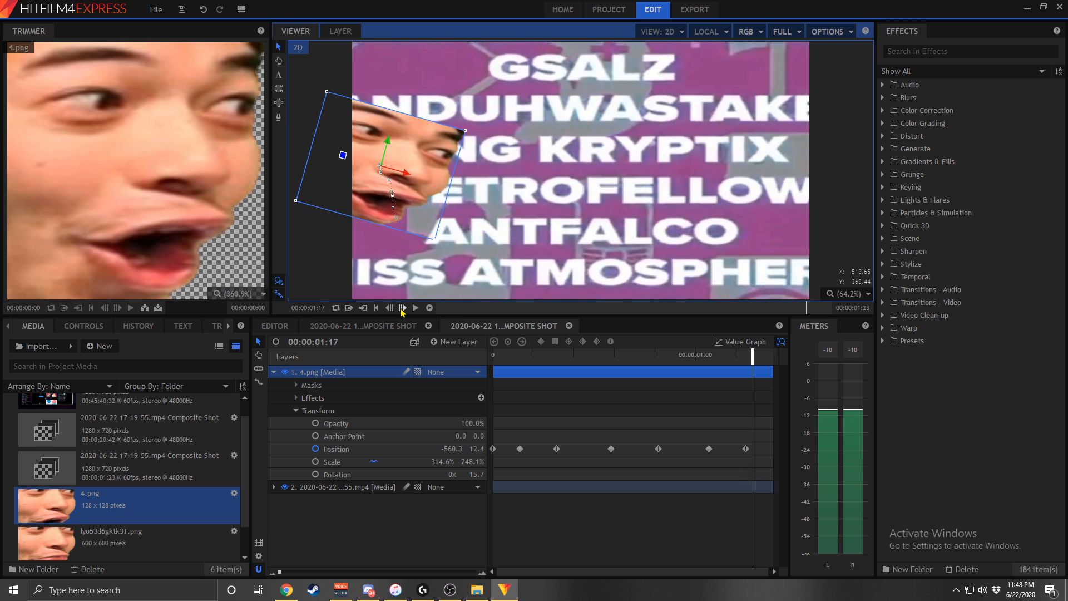
{"action": "left_click", "coordinate": [403, 308]}
{"action": "left_click", "coordinate": [402, 309]}
{"action": "left_click", "coordinate": [403, 309]}
{"action": "left_click", "coordinate": [403, 308]}
{"action": "left_click", "coordinate": [402, 309]}
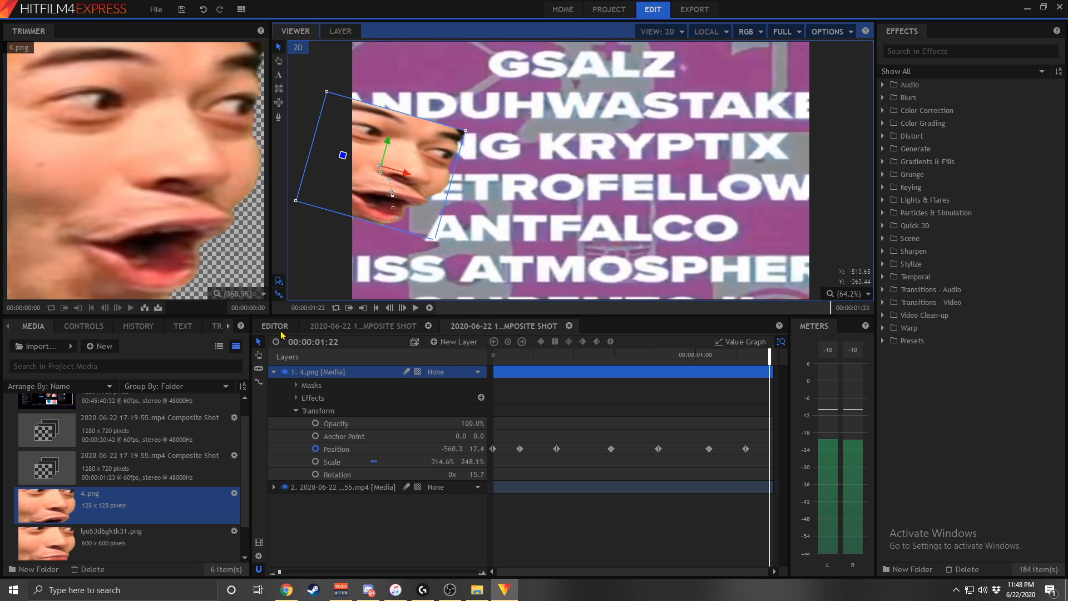
{"action": "left_click", "coordinate": [280, 330]}
{"action": "left_click", "coordinate": [471, 358]}
{"action": "key", "text": "space"}
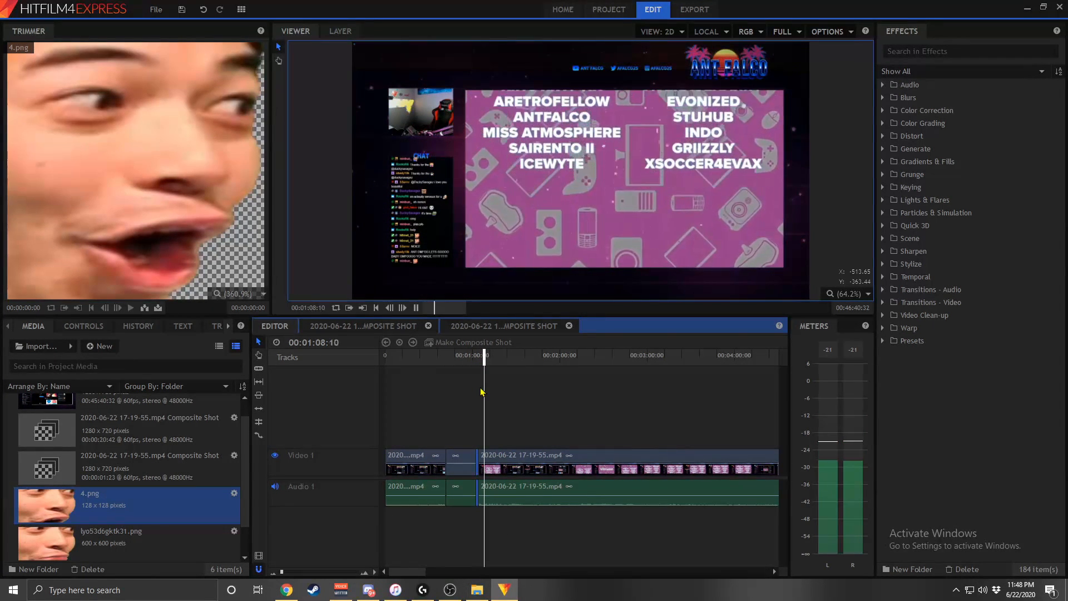
{"action": "key", "text": "space"}
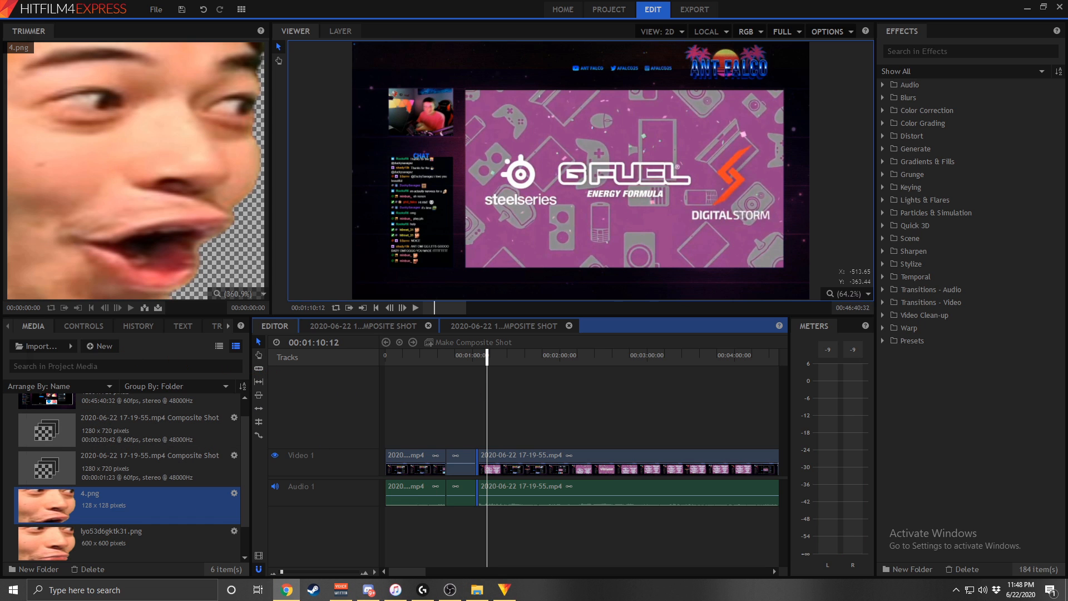
- Switch to Chrome, open YouTube and search for "confetti overlay"
{"action": "left_click", "coordinate": [287, 590]}
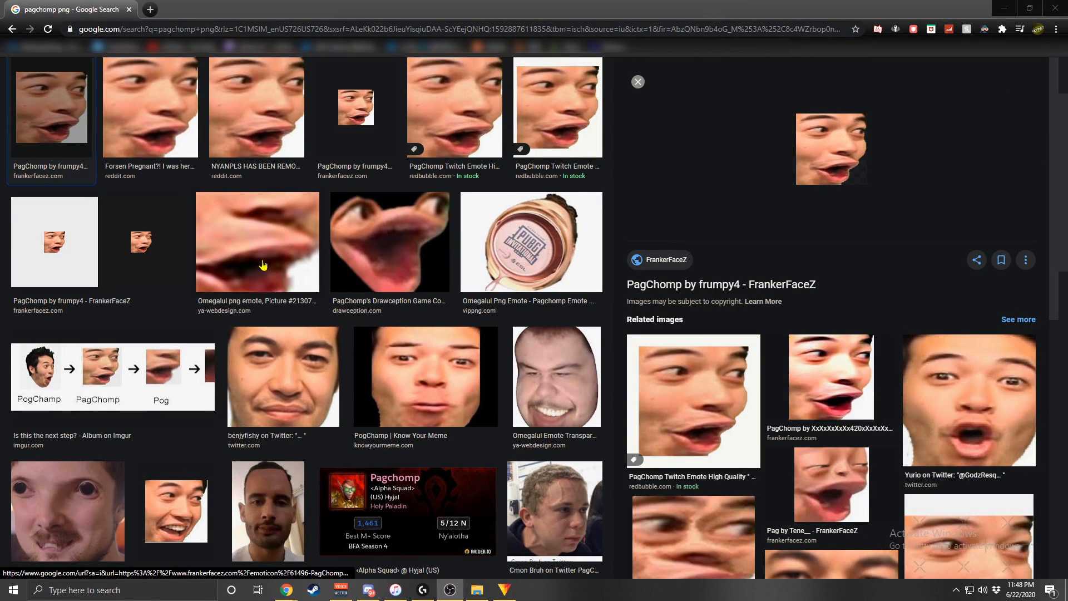
{"action": "left_click", "coordinate": [182, 47]}
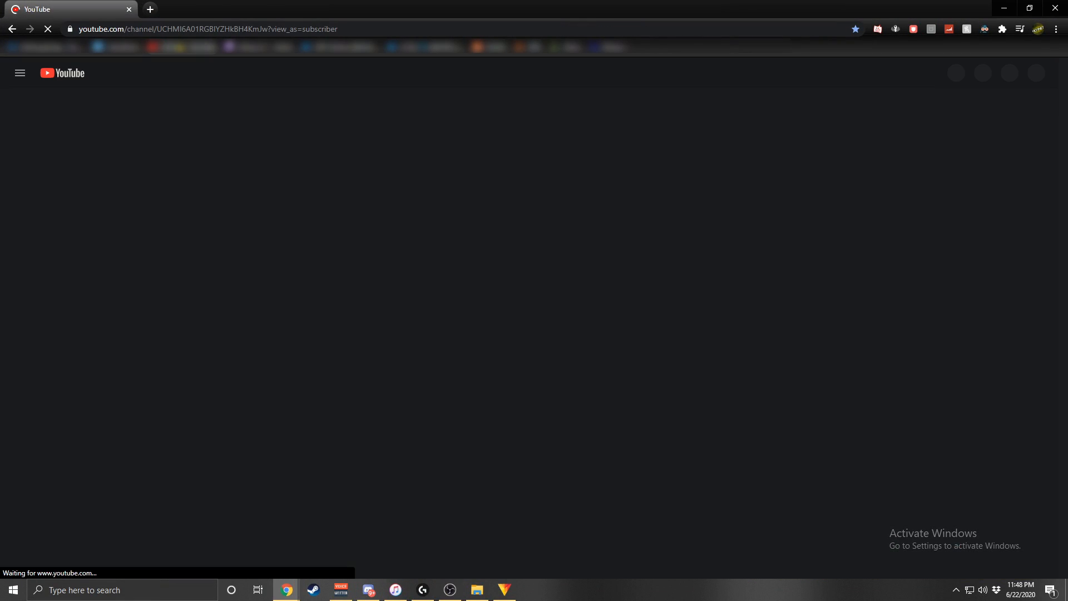
{"action": "left_click", "coordinate": [443, 75]}
{"action": "type", "text": "confet"}
{"action": "type", "text": "i"}
{"action": "left_click", "coordinate": [427, 108]}
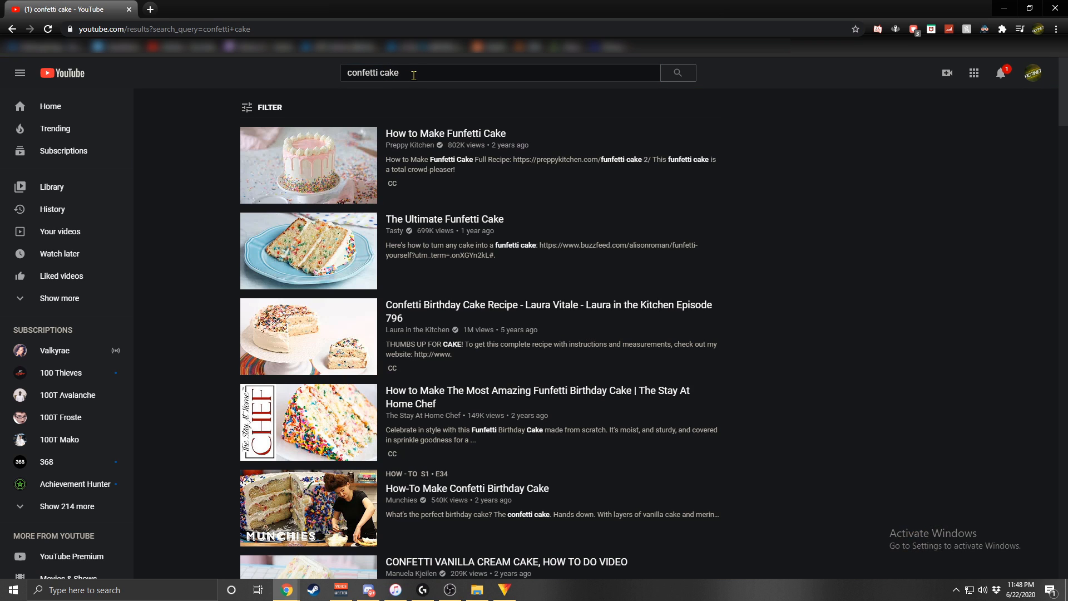
{"action": "left_click_drag", "start_coordinate": [413, 76], "coordinate": [378, 76]}
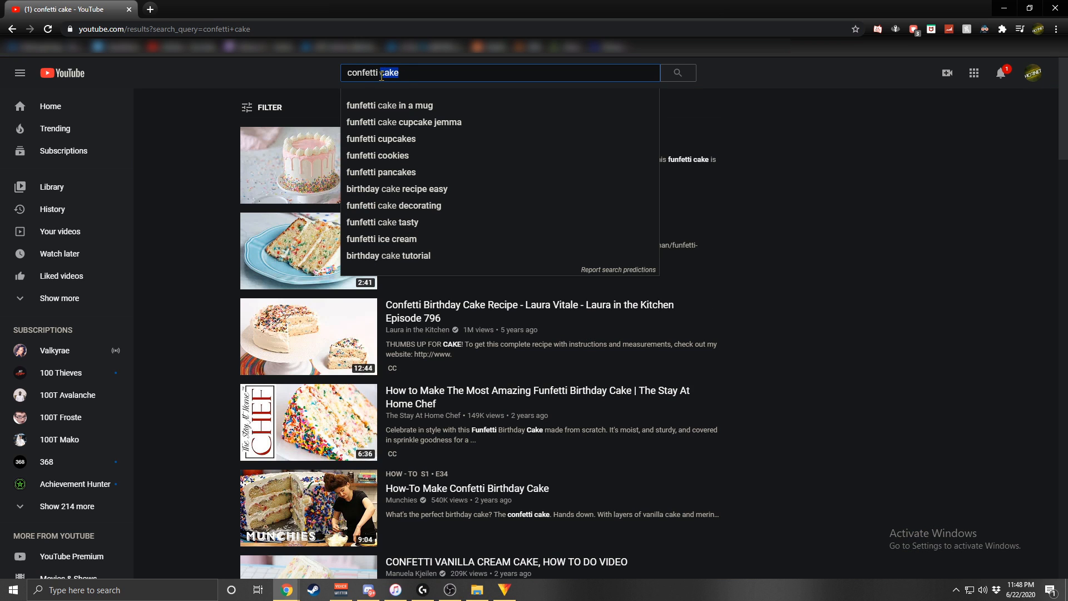
{"action": "key", "text": "Return"}
{"action": "double_click", "coordinate": [417, 68]}
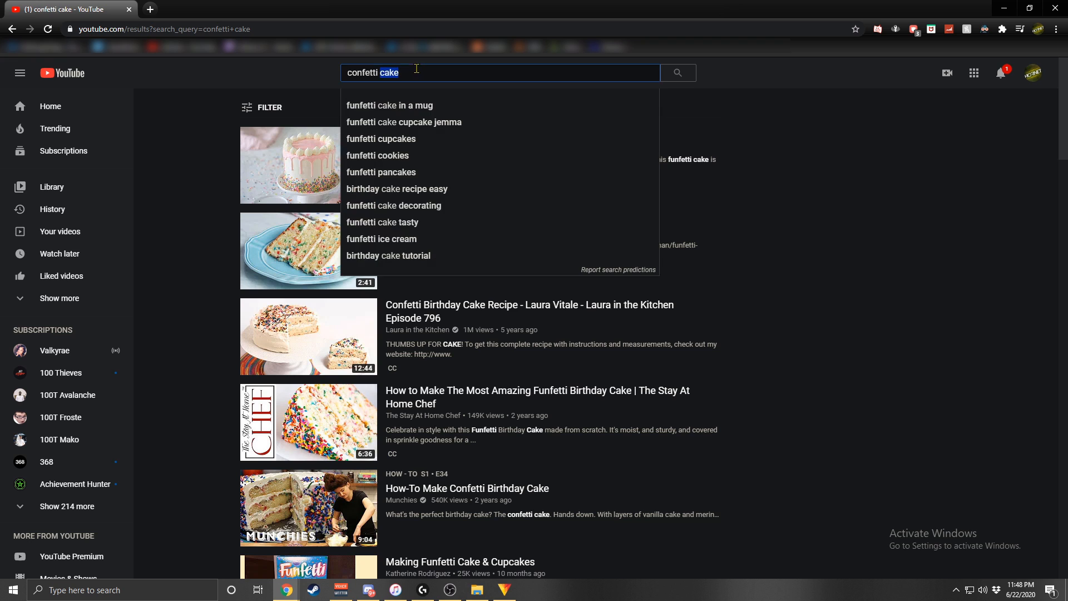
{"action": "type", "text": "overlay"}
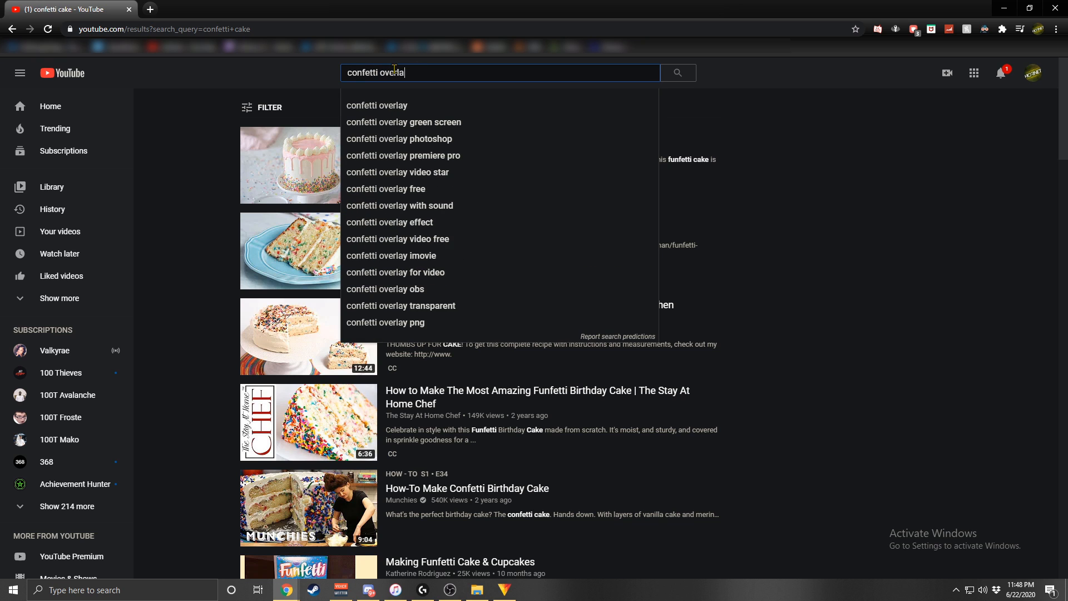
{"action": "key", "text": "Return"}
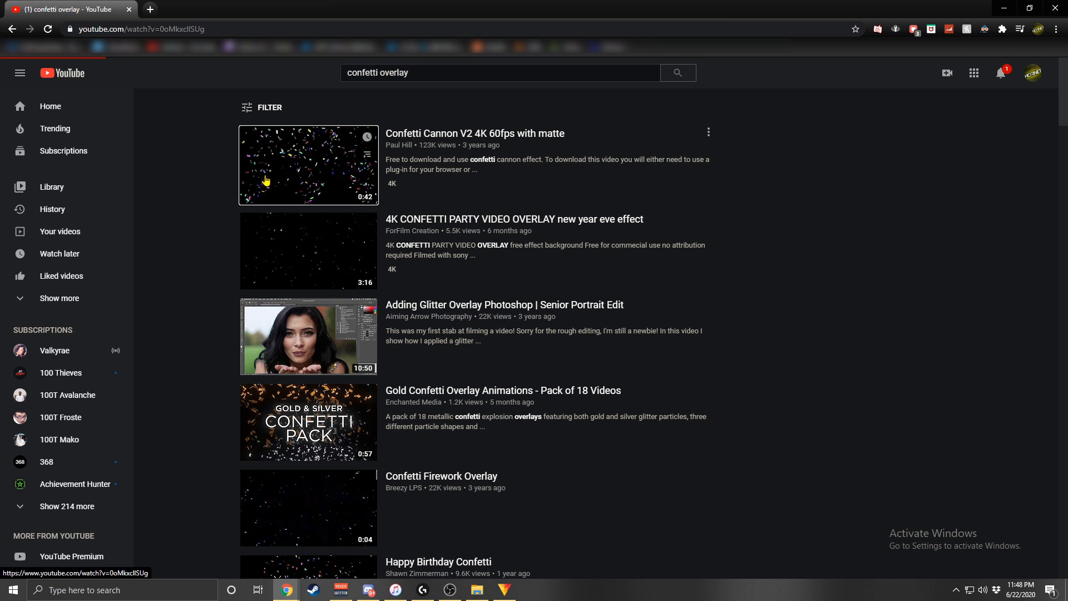
- Preview the Confetti Cannon V2 and 4K CONFETTI PARTY VIDEO OVERLAY videos, then reopen Confetti Cannon V2
{"action": "left_click", "coordinate": [256, 157]}
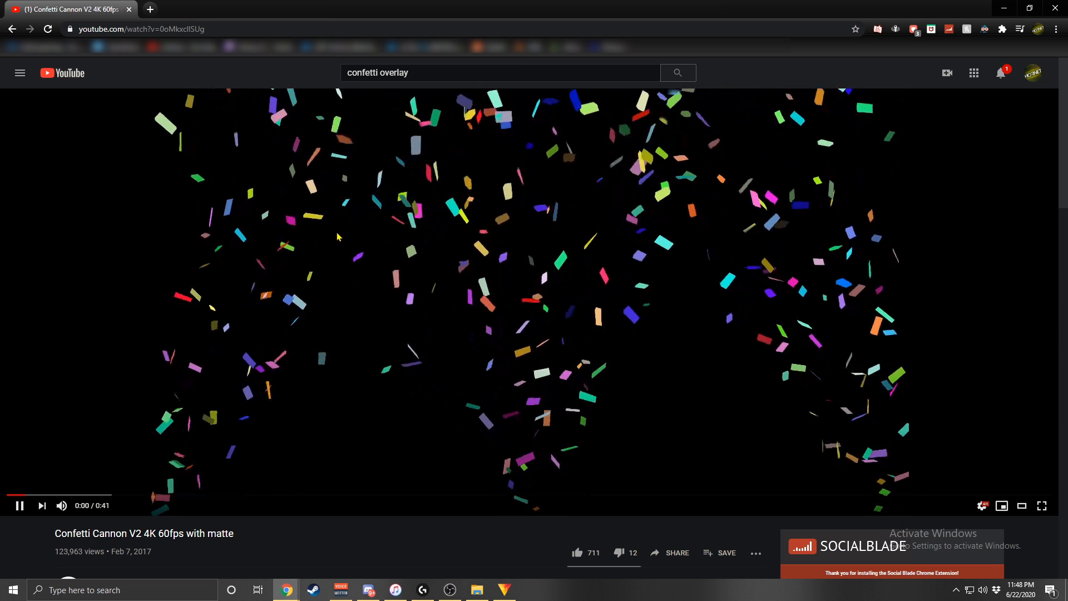
{"action": "key", "text": "alt+Left"}
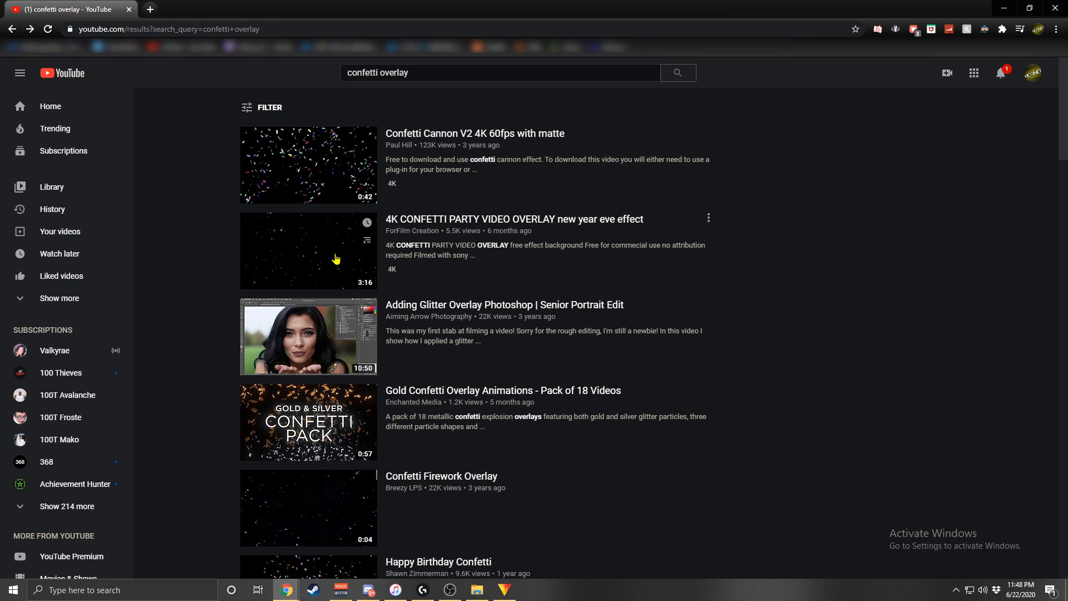
{"action": "left_click", "coordinate": [323, 256]}
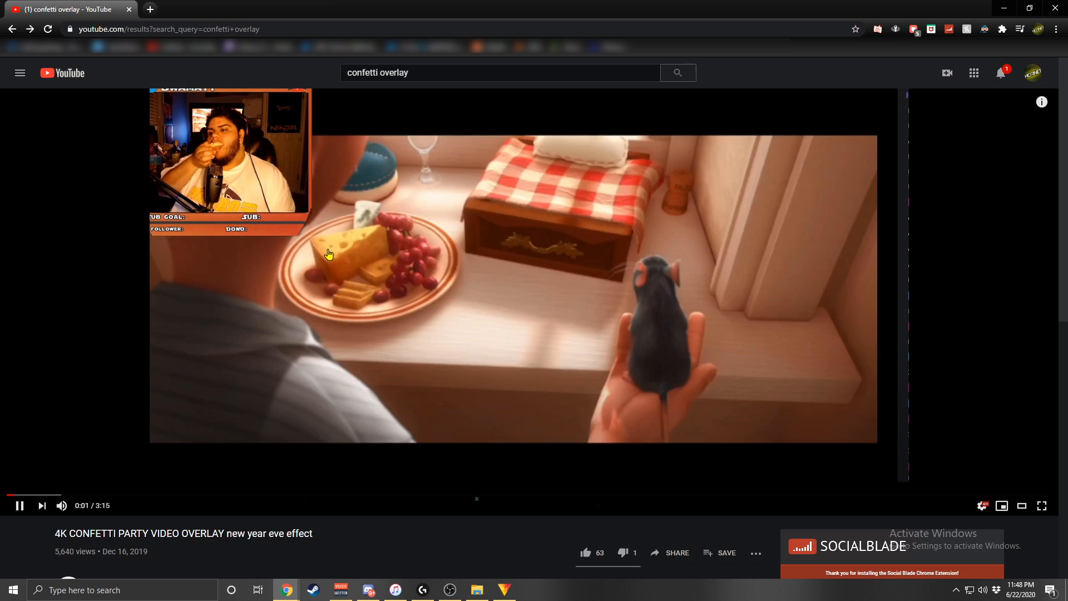
{"action": "key", "text": "alt+Left"}
{"action": "left_click", "coordinate": [287, 169]}
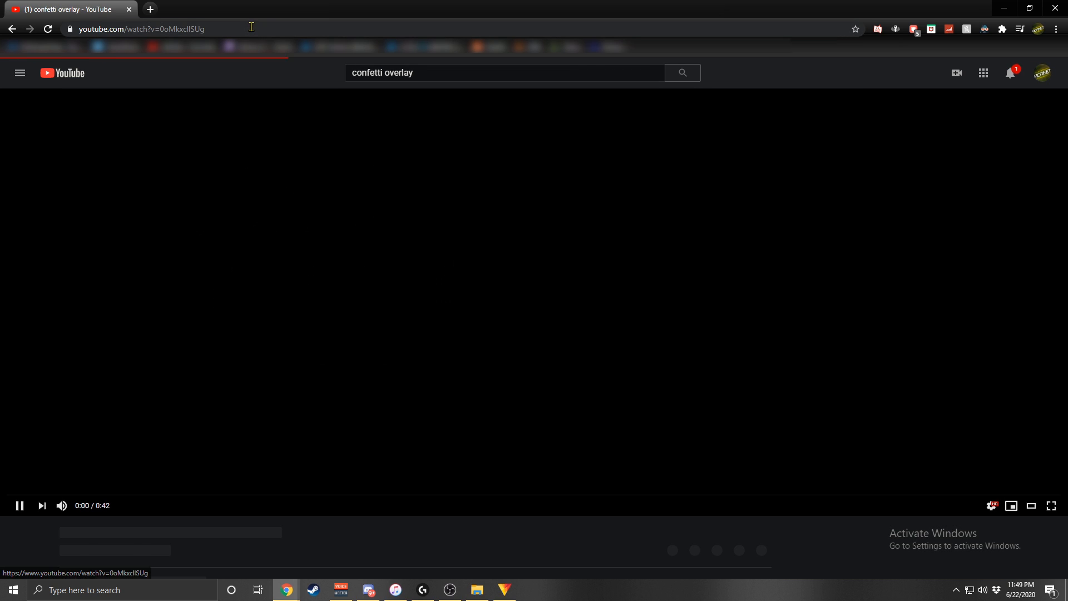
- Copy the Confetti Cannon V2 video's URL, search for "youtube to mp3" and open the ytmp3.cc converter
{"action": "left_click", "coordinate": [252, 26]}
{"action": "type", "text": "yout"}
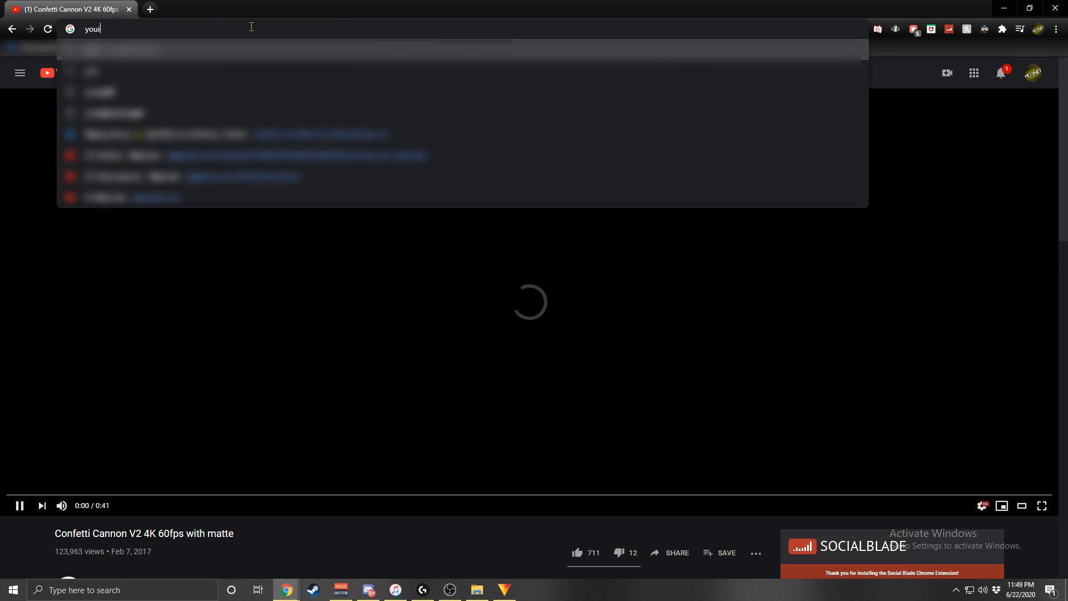
{"action": "type", "text": "ube"}
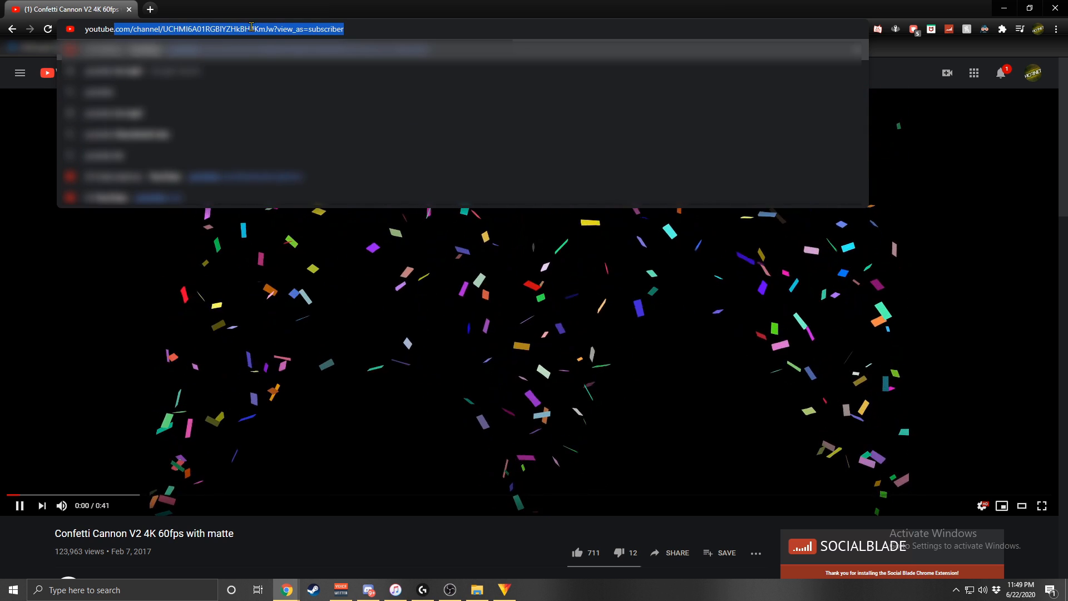
{"action": "left_click", "coordinate": [183, 73]}
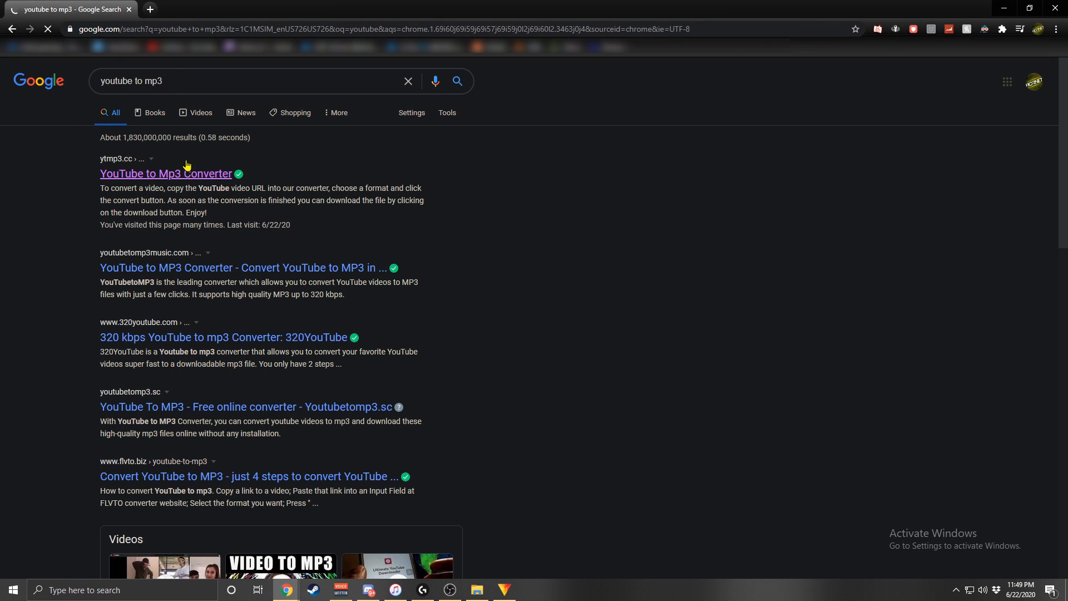
{"action": "left_click", "coordinate": [190, 174]}
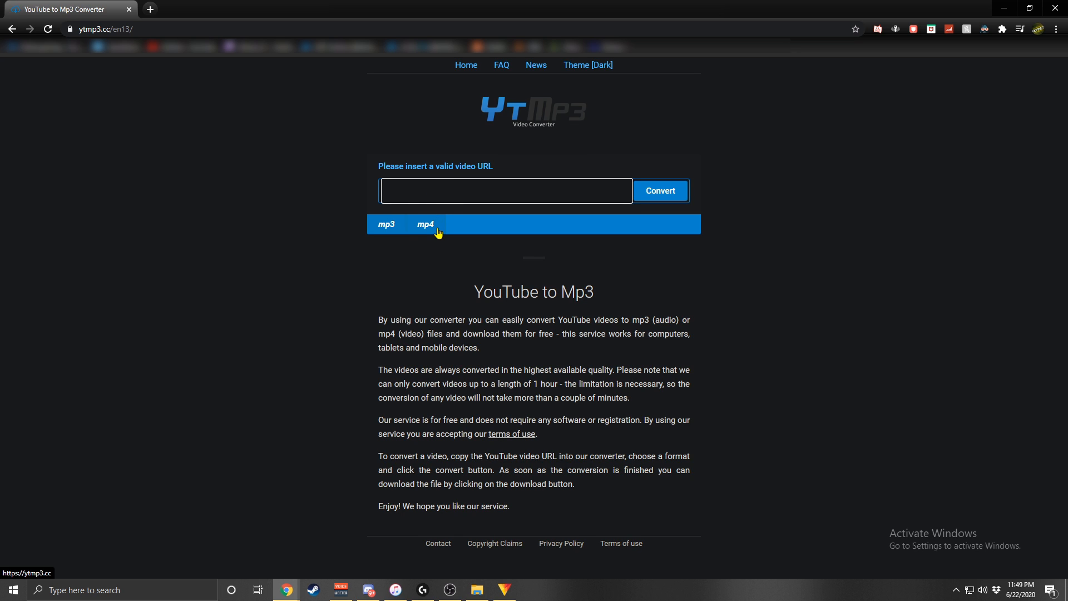
- Paste the video URL into the converter, convert it to mp4, download the file and return to HitFilm
{"action": "right_click", "coordinate": [445, 196]}
{"action": "left_click", "coordinate": [467, 283]}
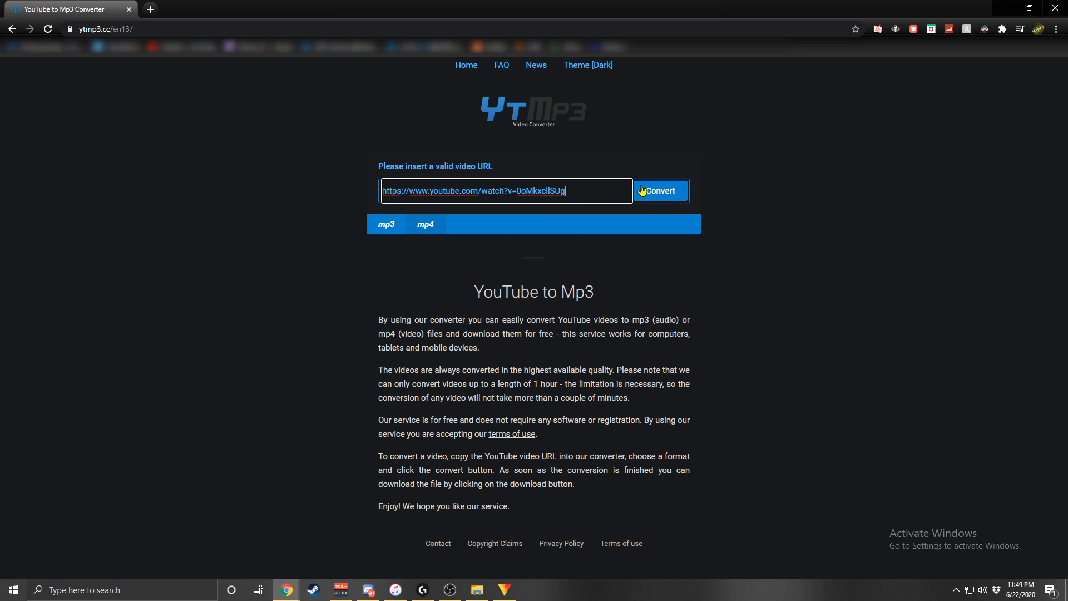
{"action": "left_click", "coordinate": [641, 190]}
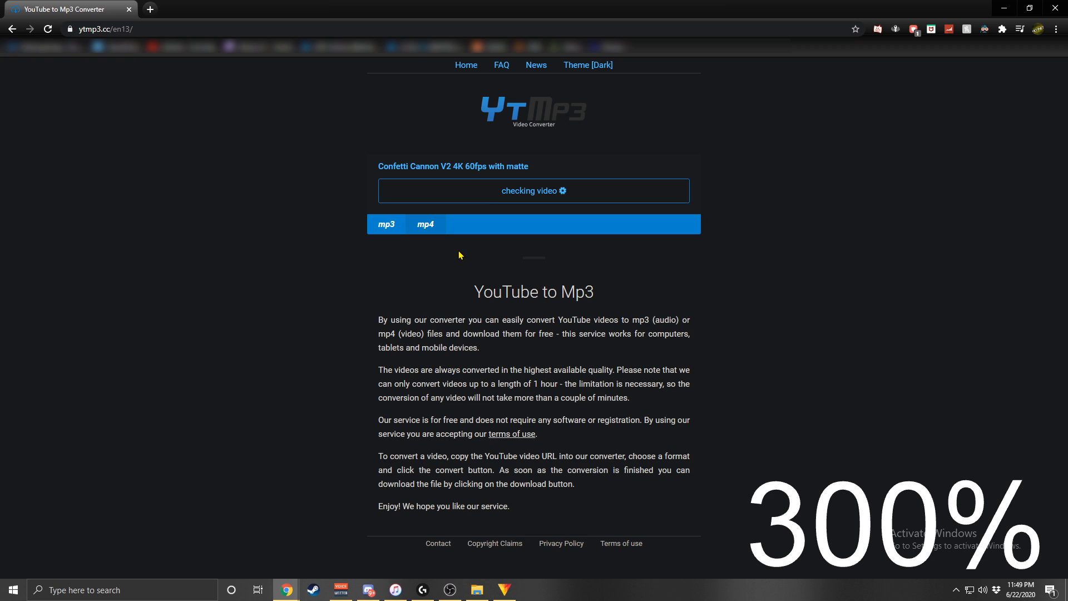
{"action": "left_click", "coordinate": [467, 195]}
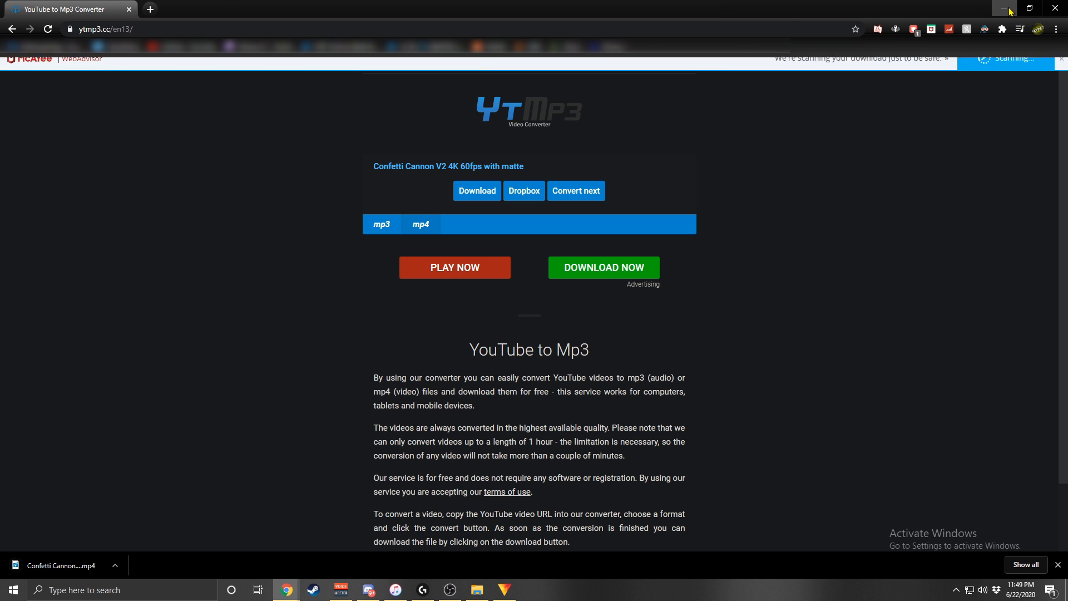
{"action": "left_click", "coordinate": [1009, 9]}
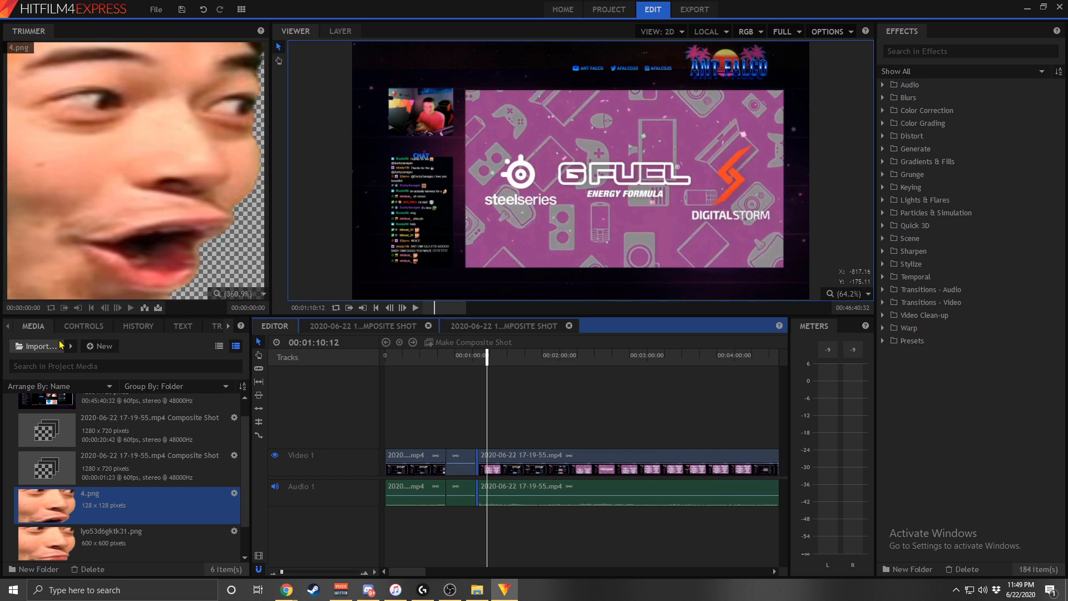
- Import the Confetti Cannon V2 video and place it above the stream clip at 00:01:10:12, enlarged to cover the whole frame
{"action": "left_click", "coordinate": [59, 345]}
{"action": "double_click", "coordinate": [151, 144]}
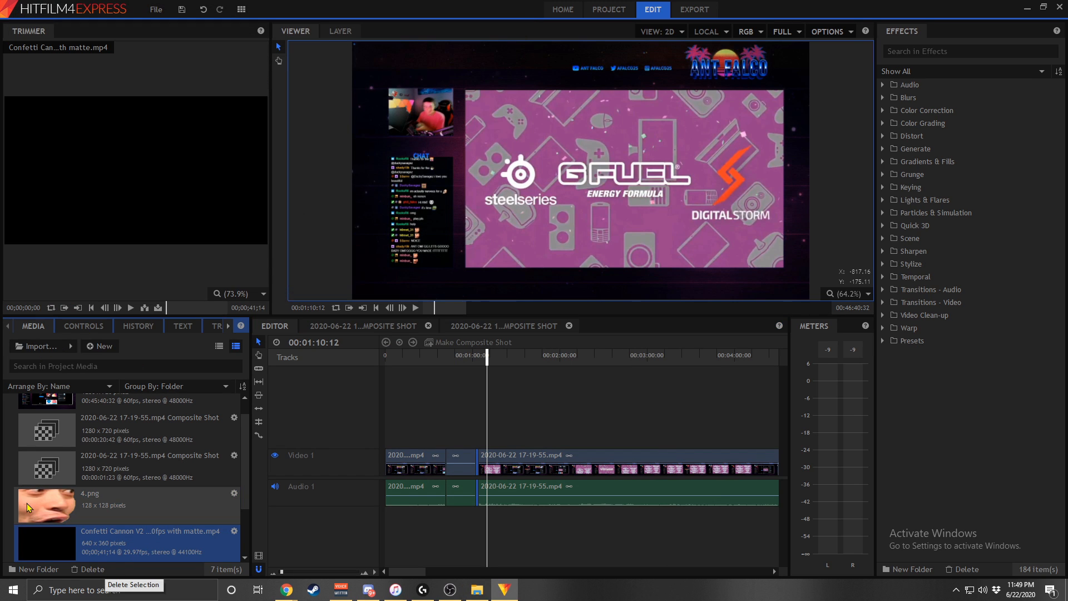
{"action": "left_click_drag", "start_coordinate": [194, 543], "coordinate": [486, 425]}
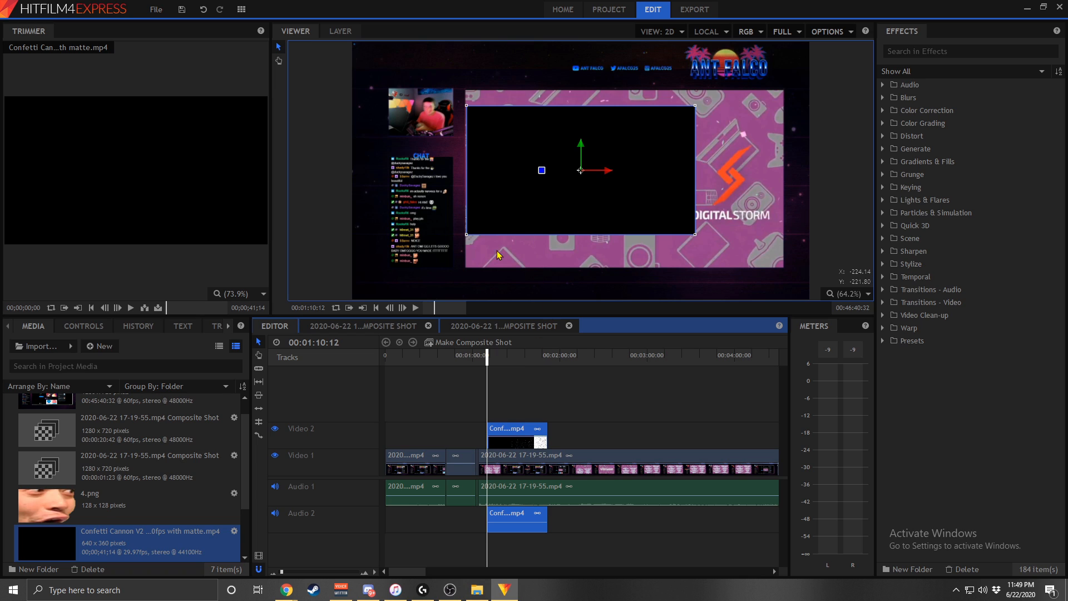
{"action": "left_click_drag", "start_coordinate": [467, 238], "coordinate": [287, 326]}
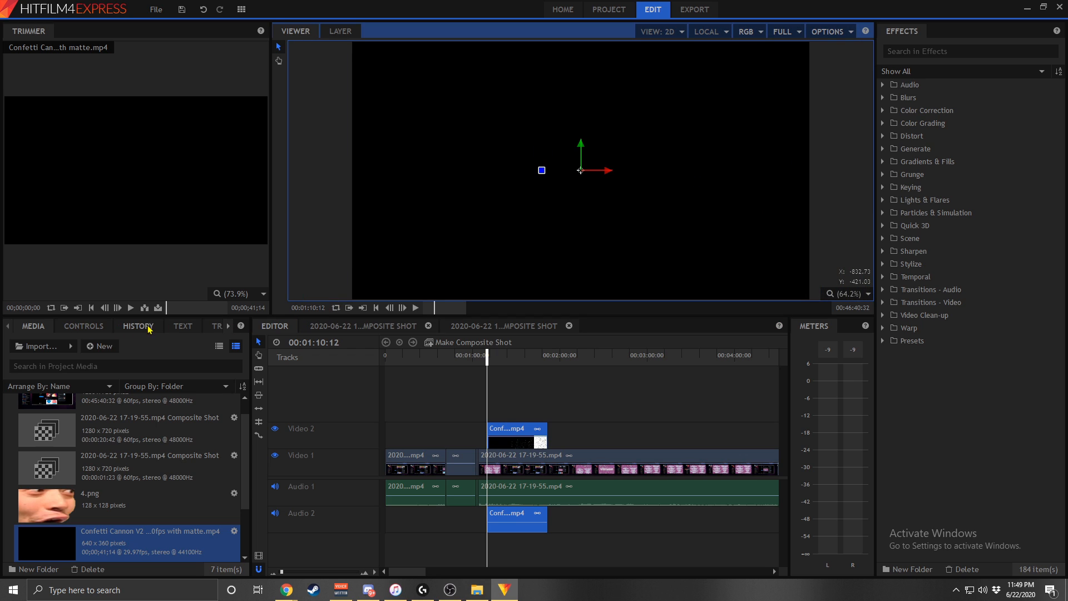
- Try the confetti clip at 54% opacity during playback, and restore its opacity to 100%
{"action": "left_click", "coordinate": [87, 326]}
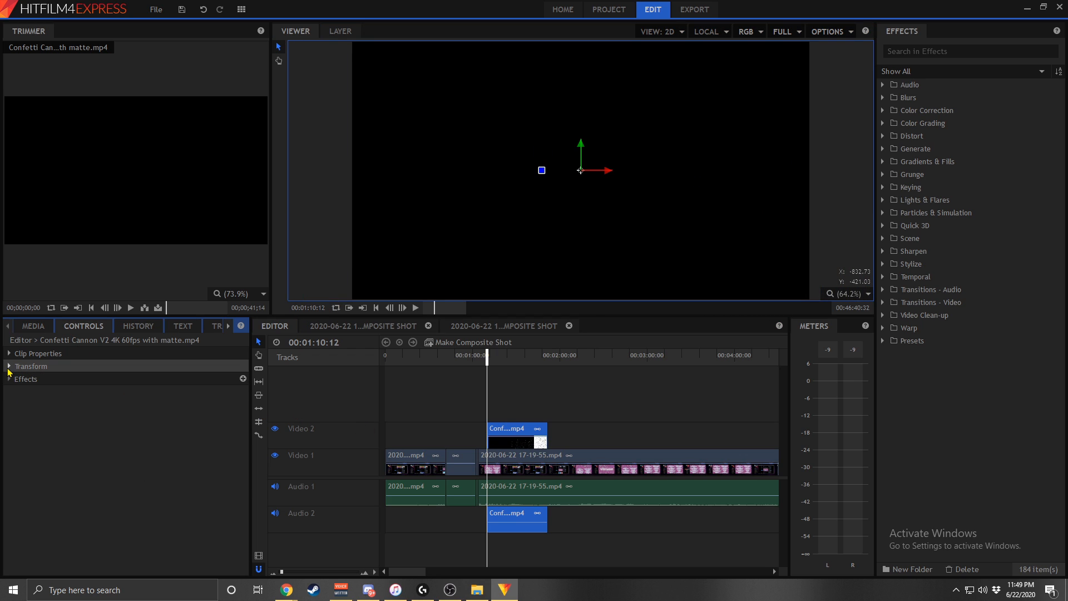
{"action": "left_click", "coordinate": [8, 366]}
{"action": "left_click_drag", "start_coordinate": [204, 443], "coordinate": [160, 445]}
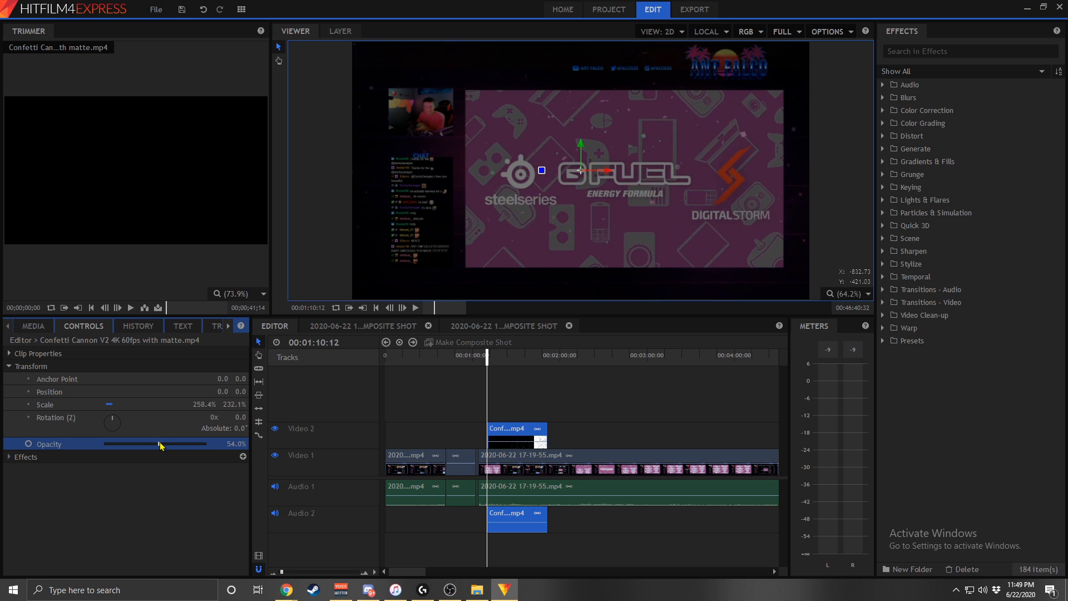
{"action": "key", "text": "space"}
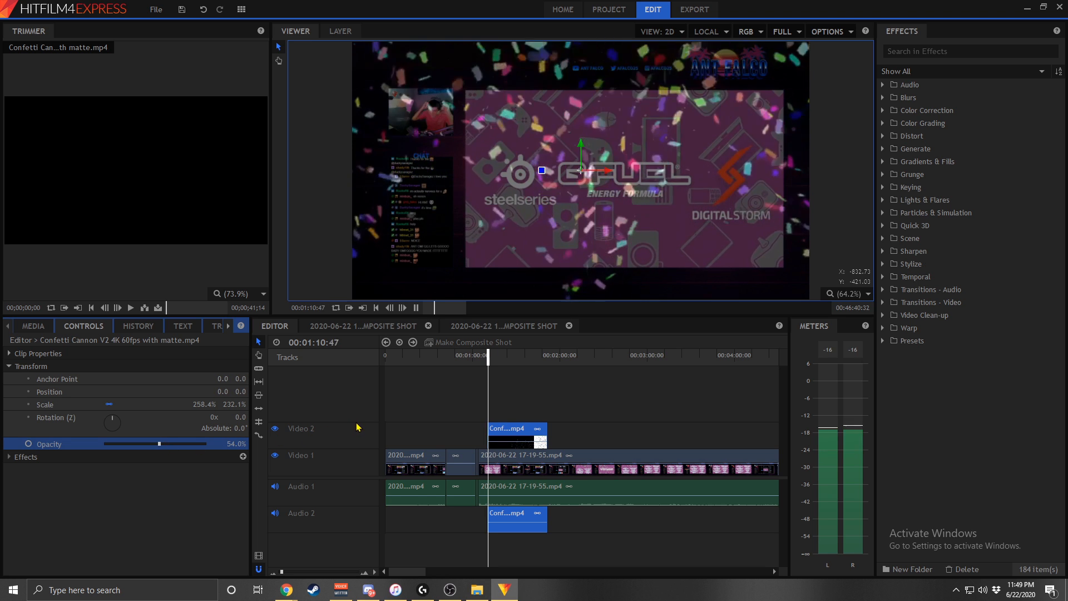
{"action": "left_click", "coordinate": [175, 444]}
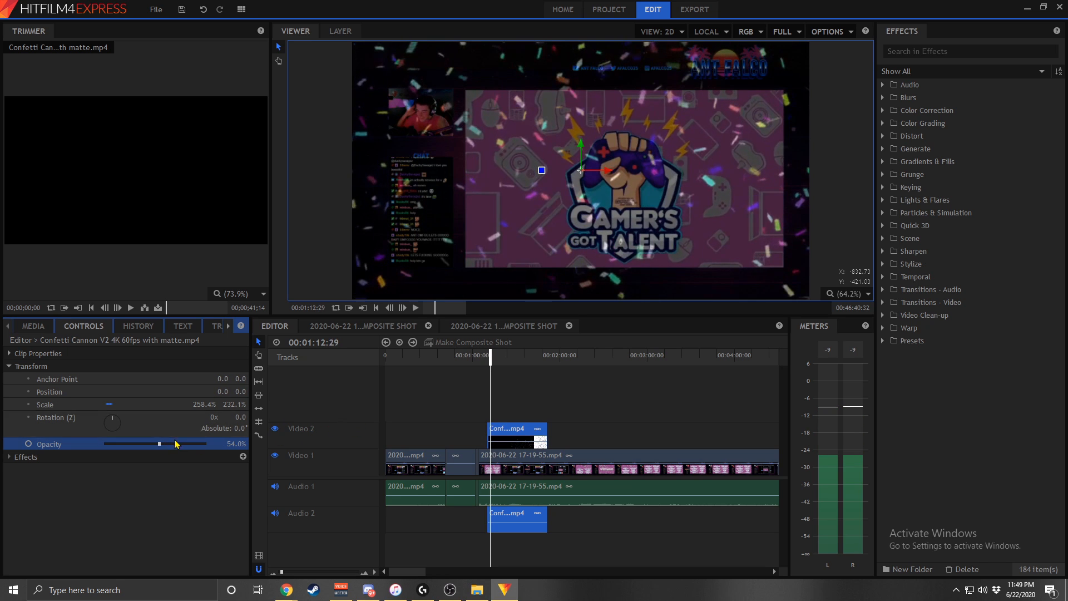
{"action": "left_click_drag", "start_coordinate": [178, 445], "coordinate": [205, 443]}
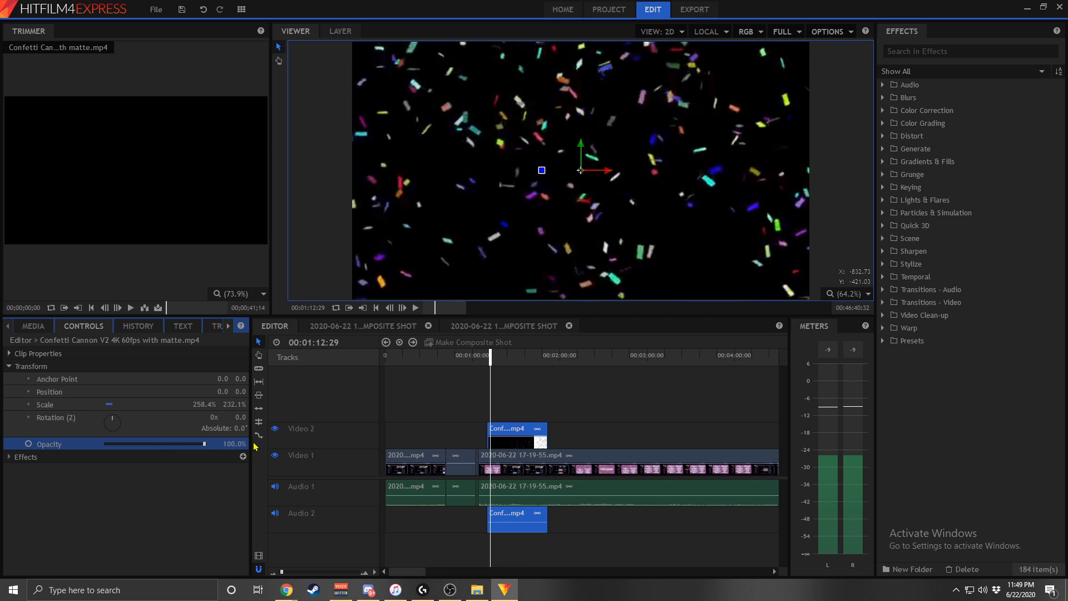
- Set the confetti clip's blend mode to Lighten
{"action": "right_click", "coordinate": [501, 432]}
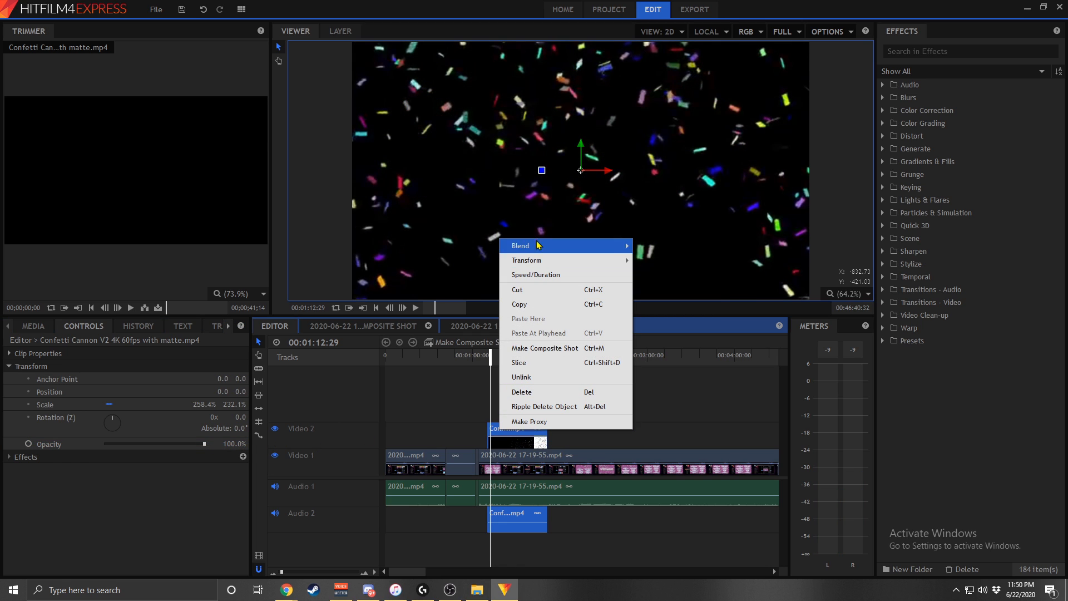
{"action": "mouse_move", "coordinate": [554, 248]}
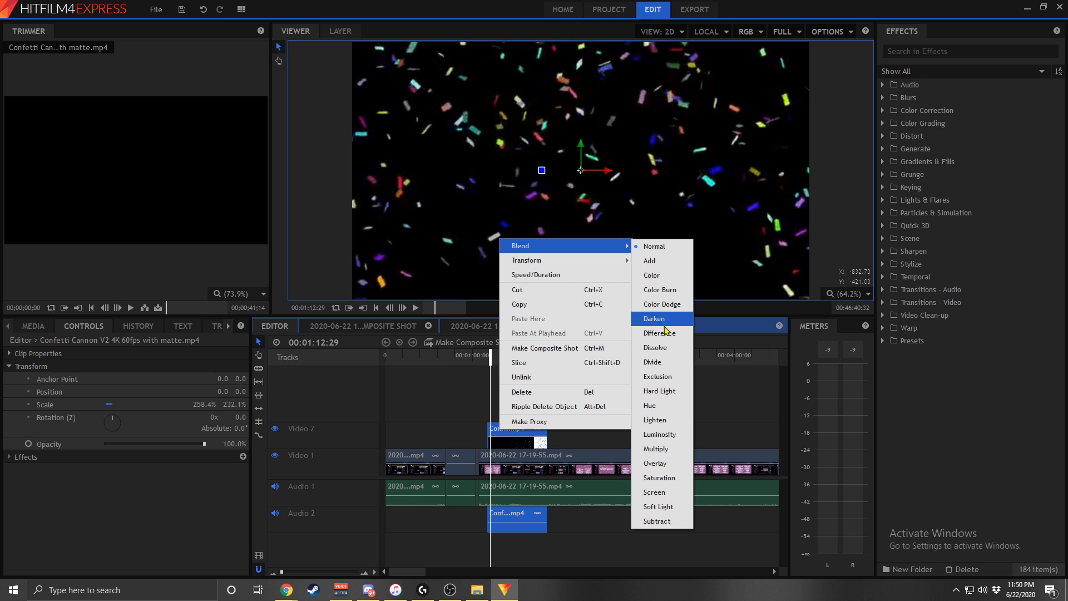
{"action": "left_click", "coordinate": [678, 420]}
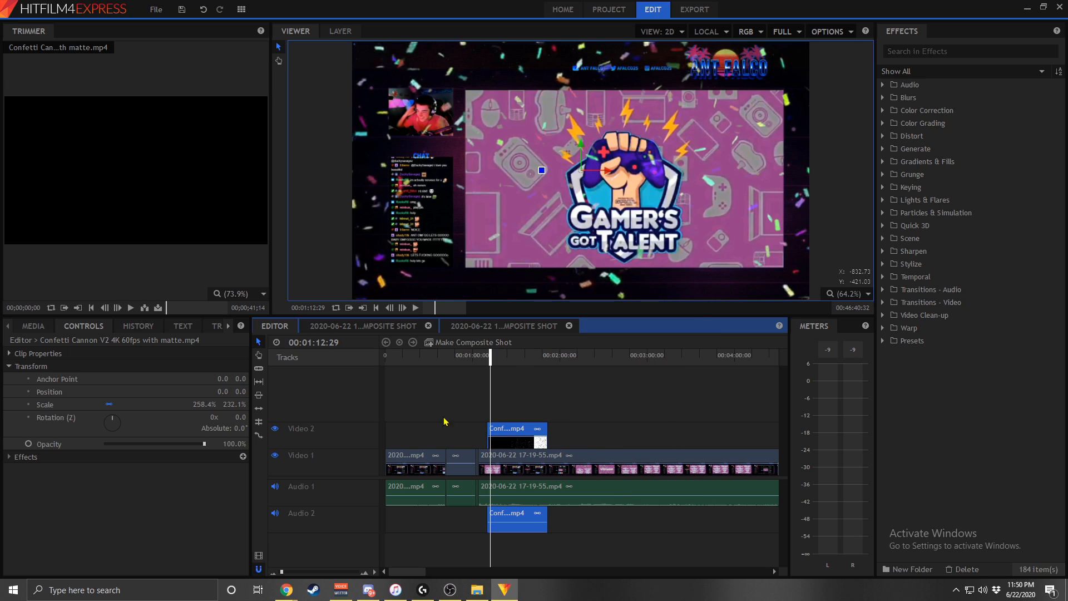
- Slice the confetti clip at 00:01:19:51 and delete the part after the cut
{"action": "left_click_drag", "start_coordinate": [488, 360], "coordinate": [485, 356]}
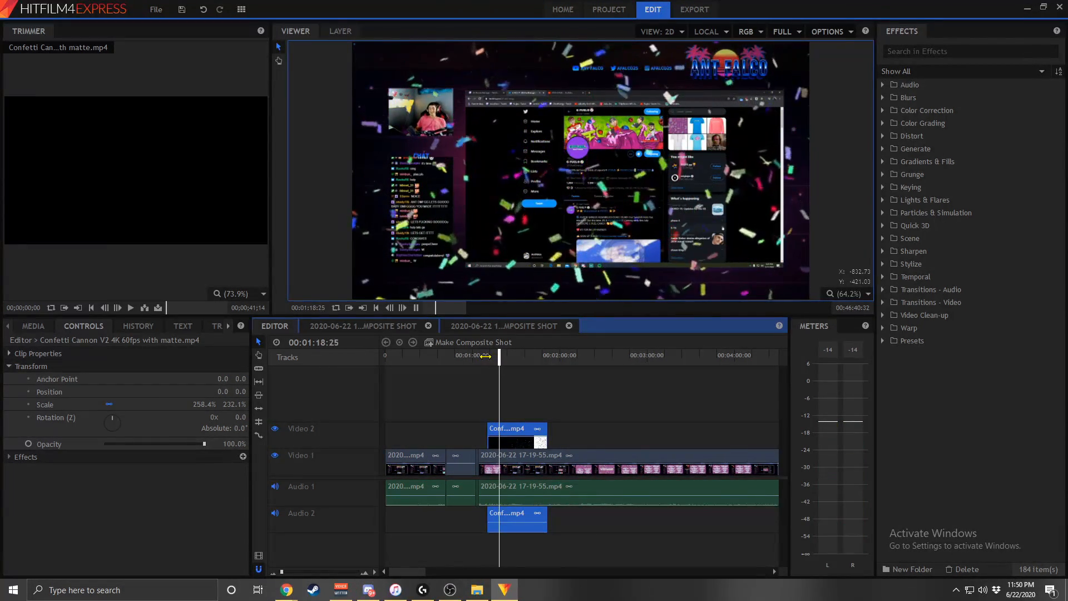
{"action": "key", "text": "space"}
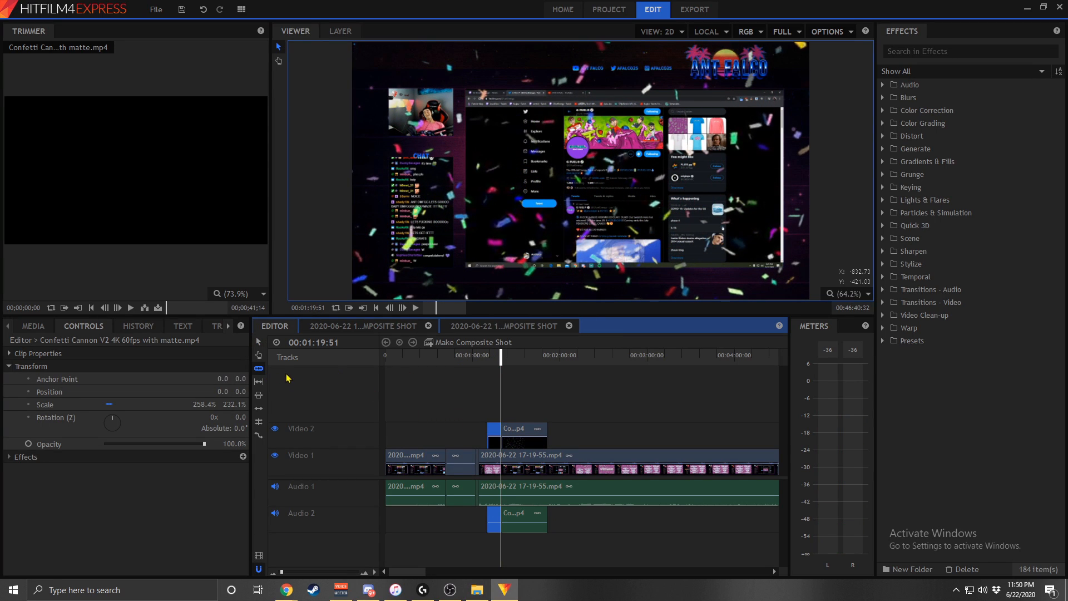
{"action": "right_click", "coordinate": [533, 436]}
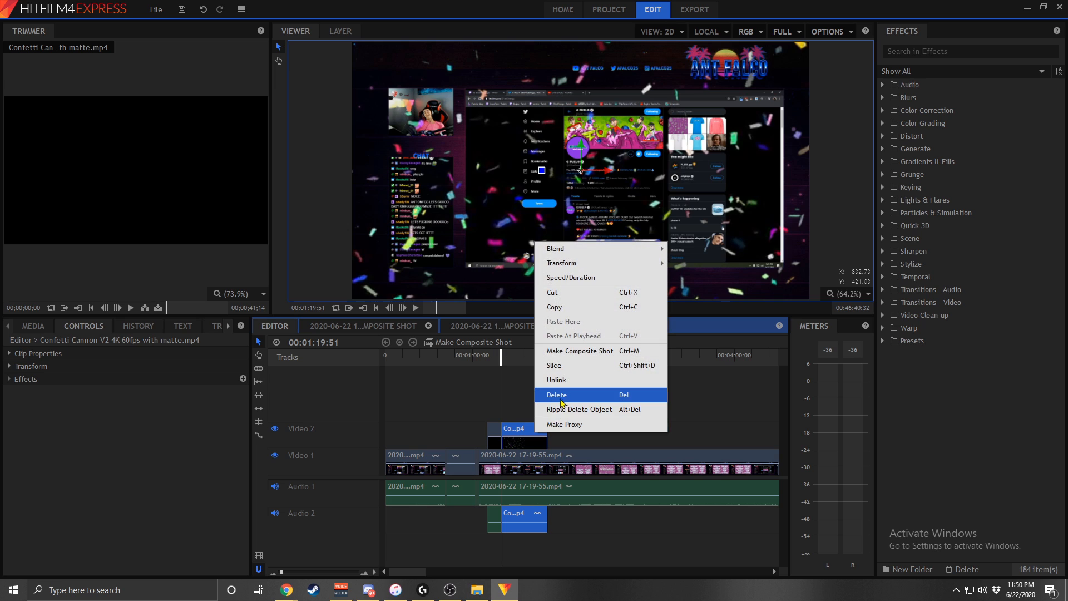
{"action": "left_click", "coordinate": [559, 400]}
{"action": "left_click", "coordinate": [136, 327]}
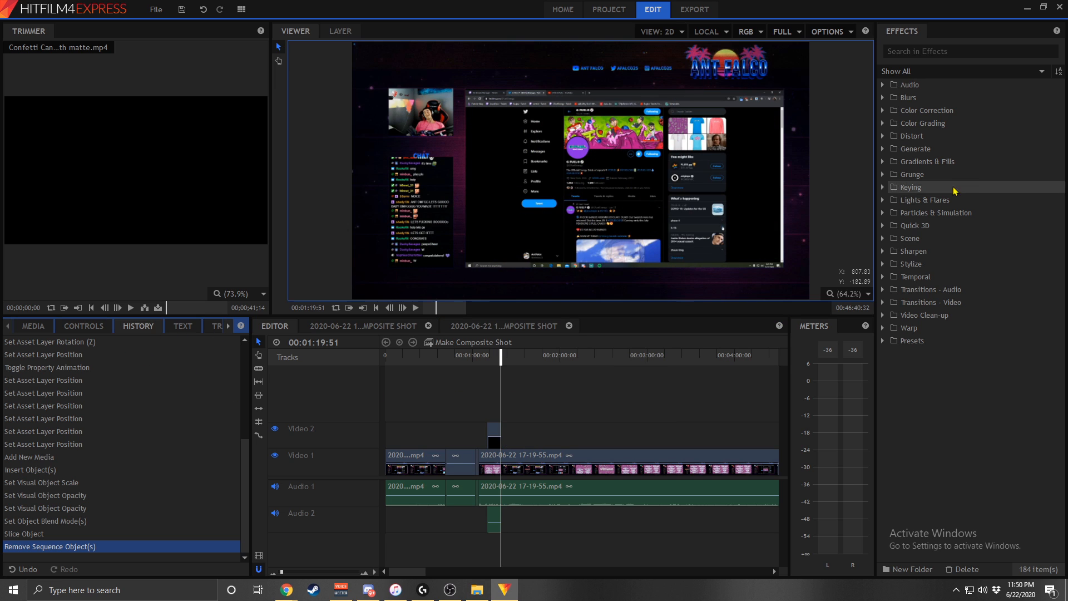
- Search the effects for "fade" and apply the Fade to Color transition to the end of the confetti clip
{"action": "left_click", "coordinate": [964, 50]}
{"action": "type", "text": "fade"}
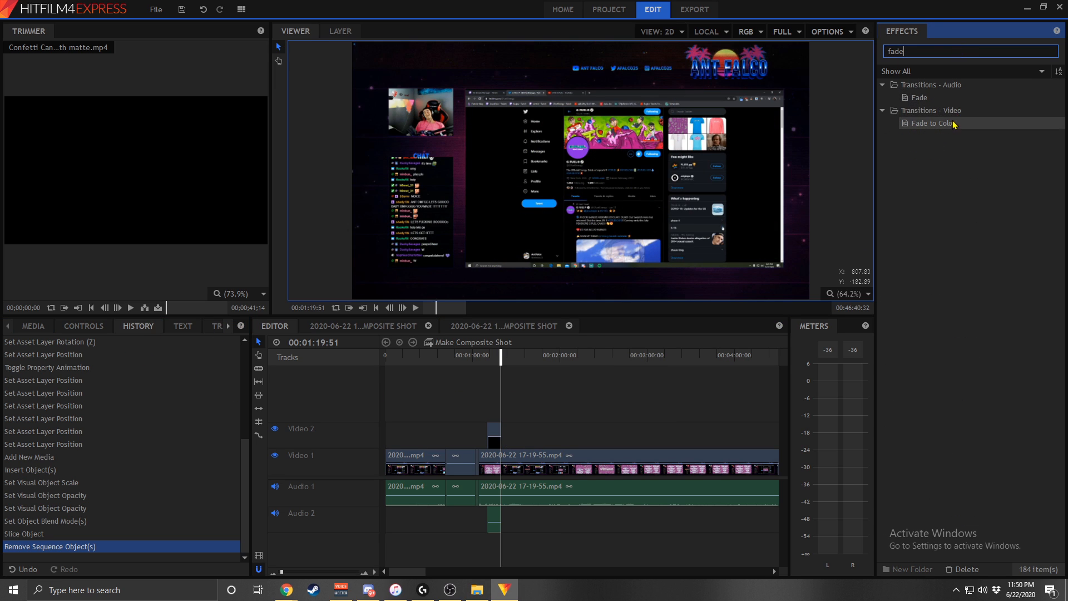
{"action": "left_click_drag", "start_coordinate": [949, 123], "coordinate": [713, 243]}
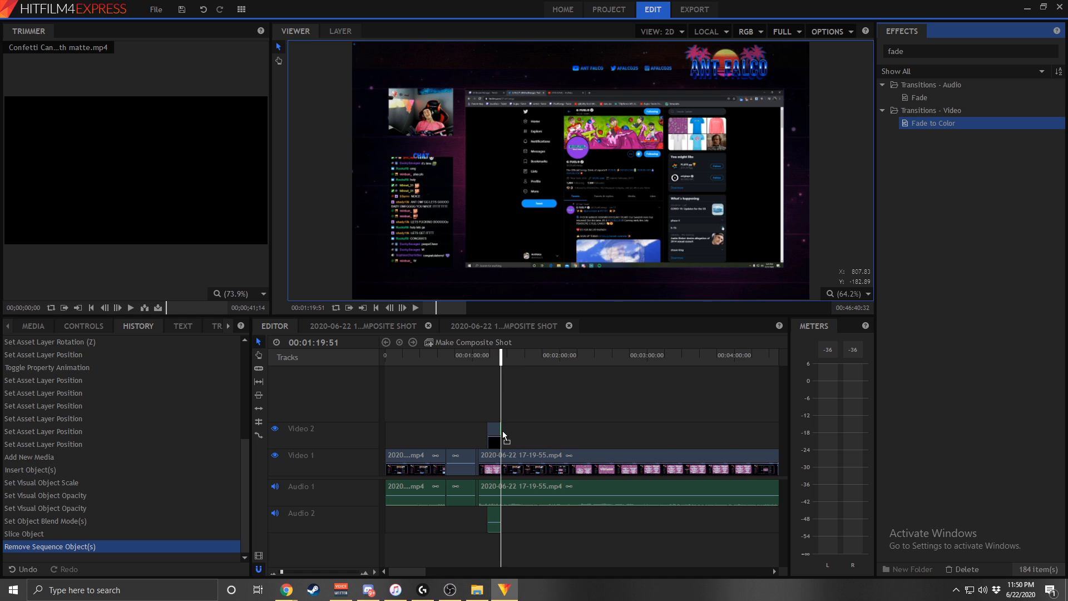
{"action": "left_click_drag", "start_coordinate": [503, 436], "coordinate": [505, 436]}
- Play past the confetti ending and slice the stream clip at 00:01:22:00
{"action": "left_click", "coordinate": [496, 360]}
{"action": "key", "text": "space"}
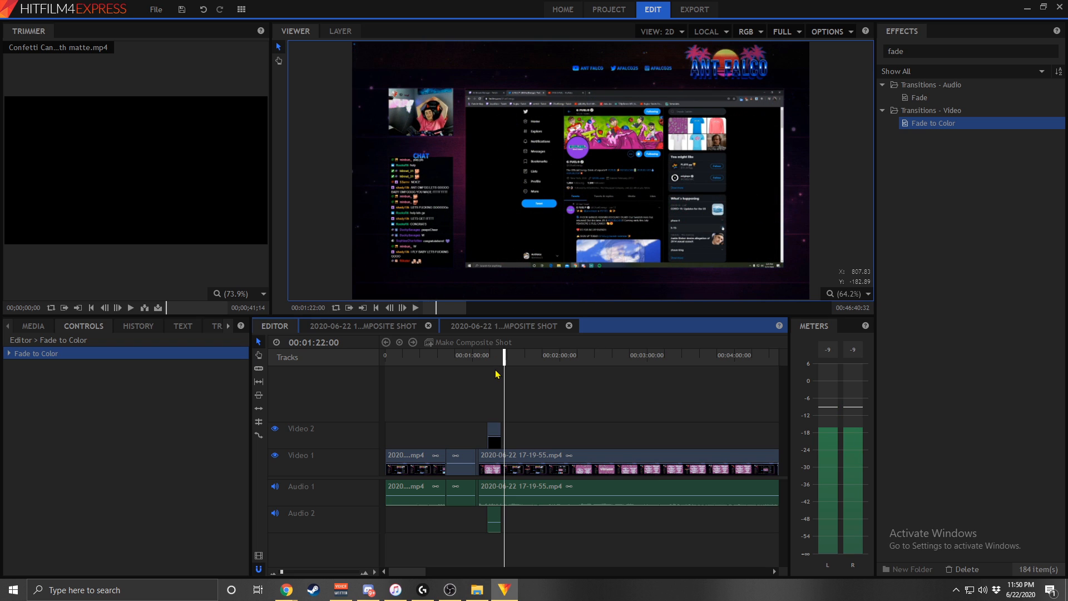
{"action": "left_click", "coordinate": [259, 368]}
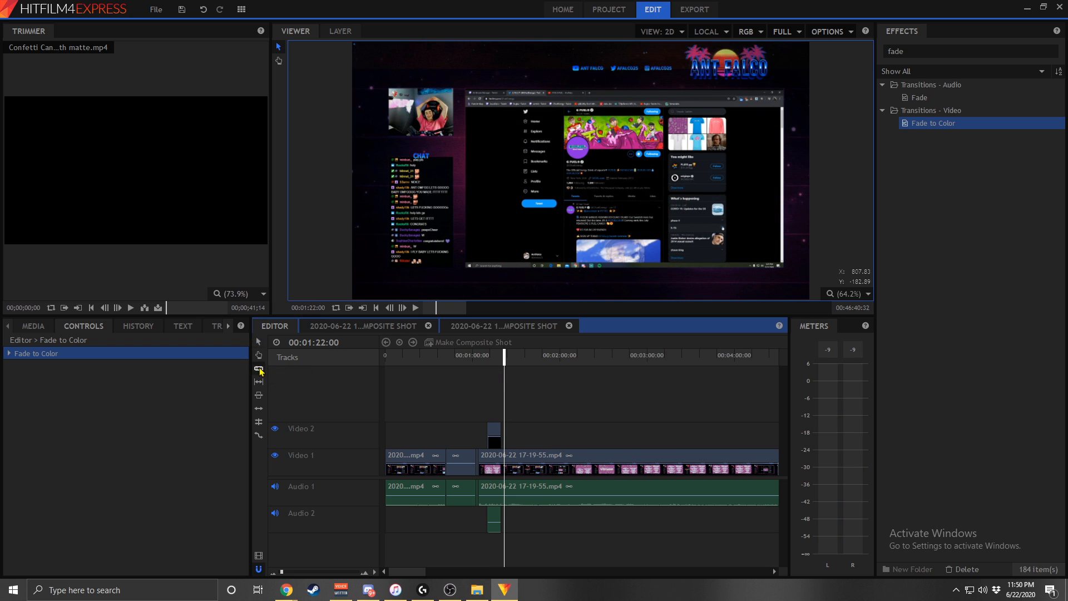
{"action": "left_click", "coordinate": [507, 455]}
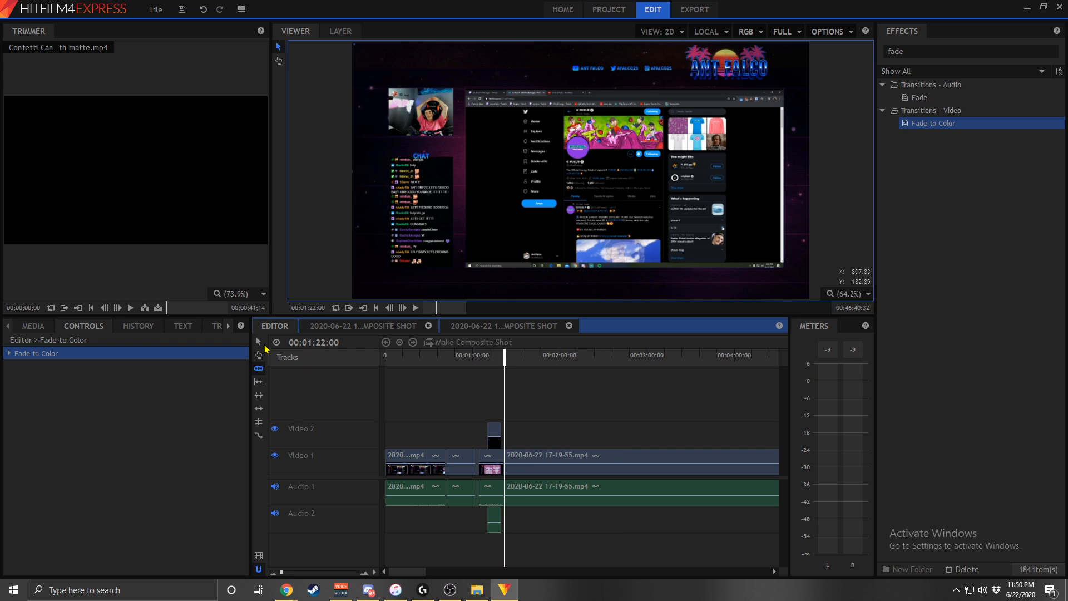
- Slice the stream clip again at 00:01:24:37, as the subscriber alert is appearing
{"action": "left_click", "coordinate": [415, 308]}
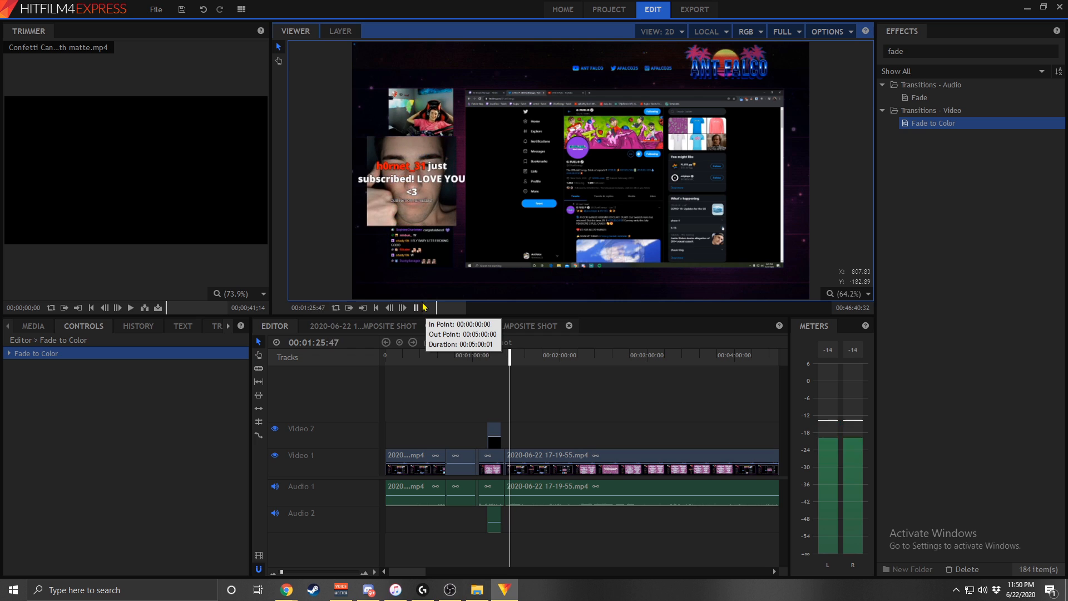
{"action": "left_click_drag", "start_coordinate": [512, 359], "coordinate": [505, 357]}
{"action": "left_click", "coordinate": [403, 309]}
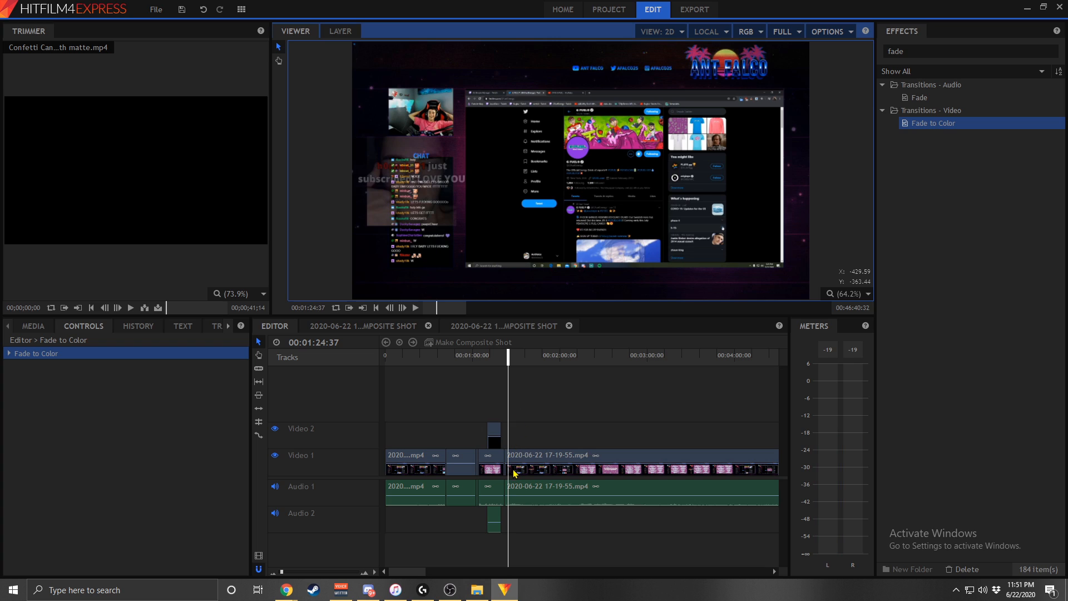
{"action": "left_click", "coordinate": [270, 373]}
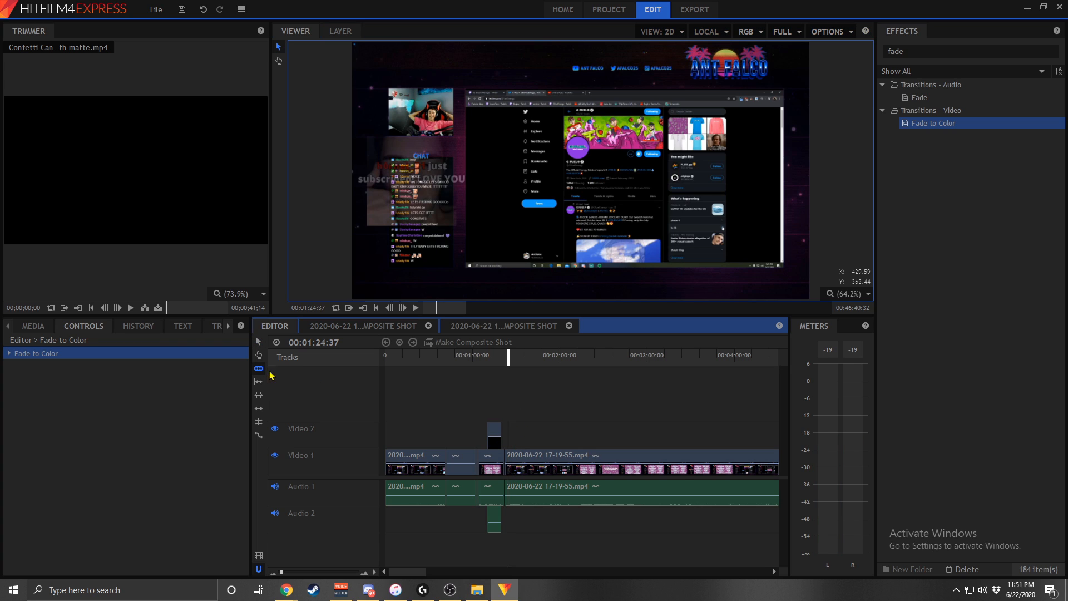
{"action": "left_click", "coordinate": [508, 462]}
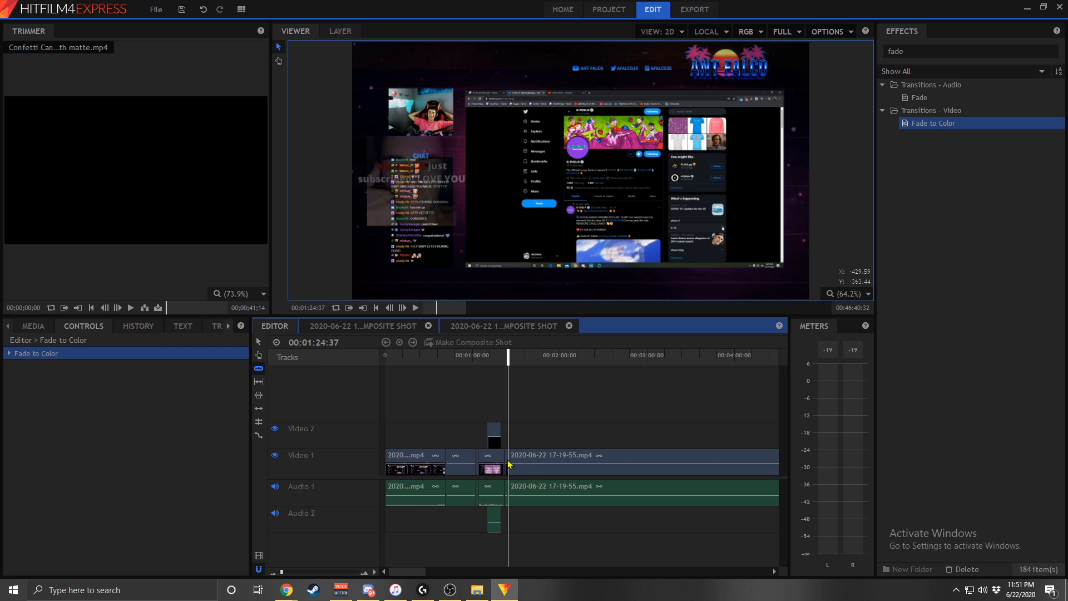
- Enlarge the short segment between 00:01:22:00 and 00:01:24:37 and reposition it so the webcam picture fills the frame
{"action": "left_click", "coordinate": [507, 462]}
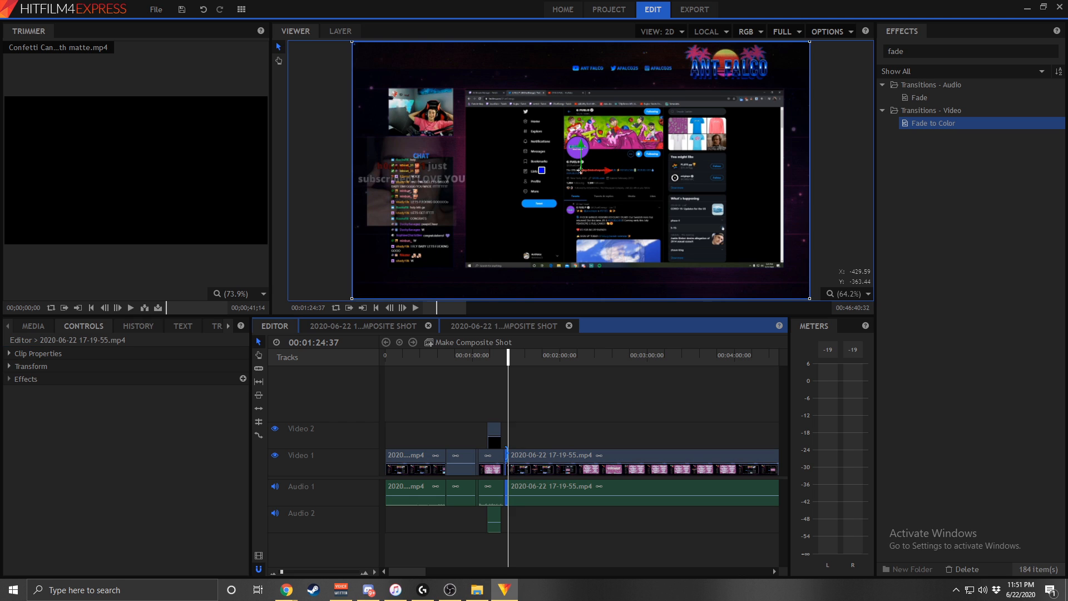
{"action": "left_click_drag", "start_coordinate": [508, 352], "coordinate": [506, 353]}
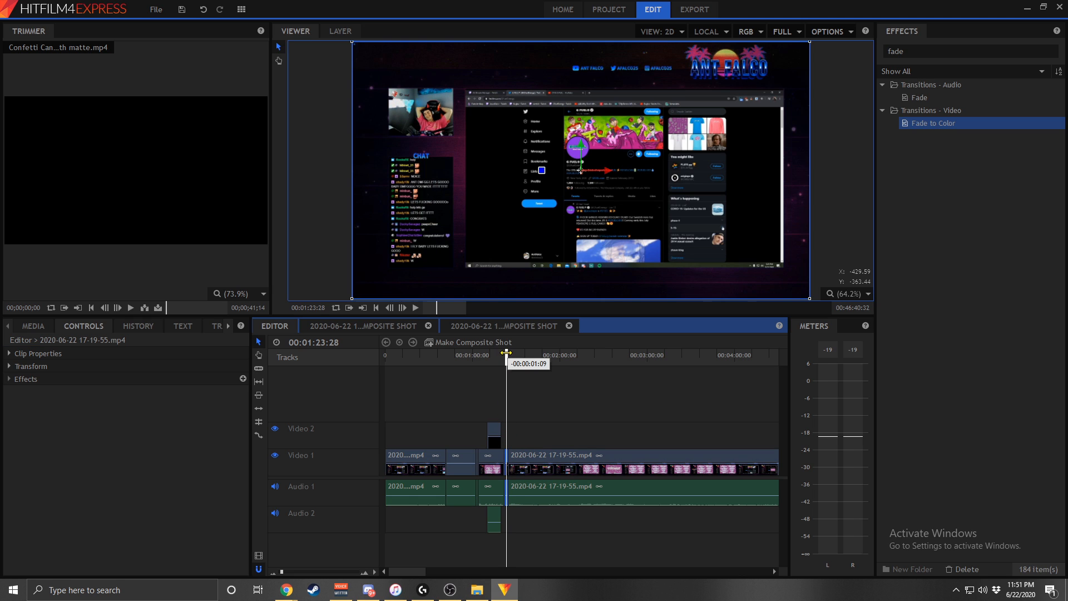
{"action": "left_click_drag", "start_coordinate": [352, 299], "coordinate": [36, 455]}
{"action": "left_click_drag", "start_coordinate": [450, 265], "coordinate": [821, 376]}
{"action": "left_click_drag", "start_coordinate": [438, 245], "coordinate": [511, 289]}
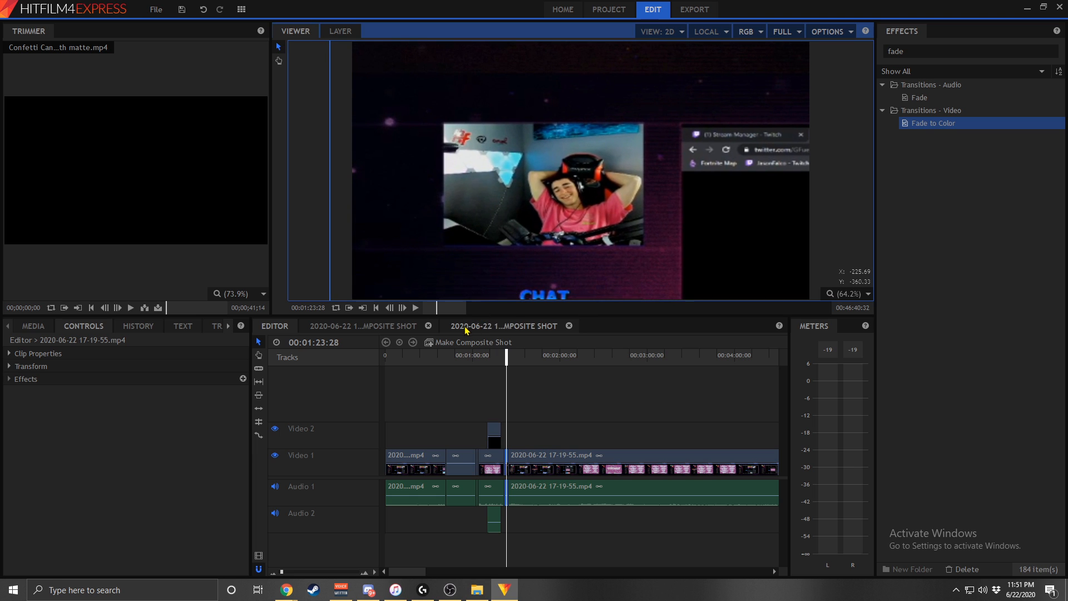
{"action": "left_click_drag", "start_coordinate": [414, 270], "coordinate": [691, 95]}
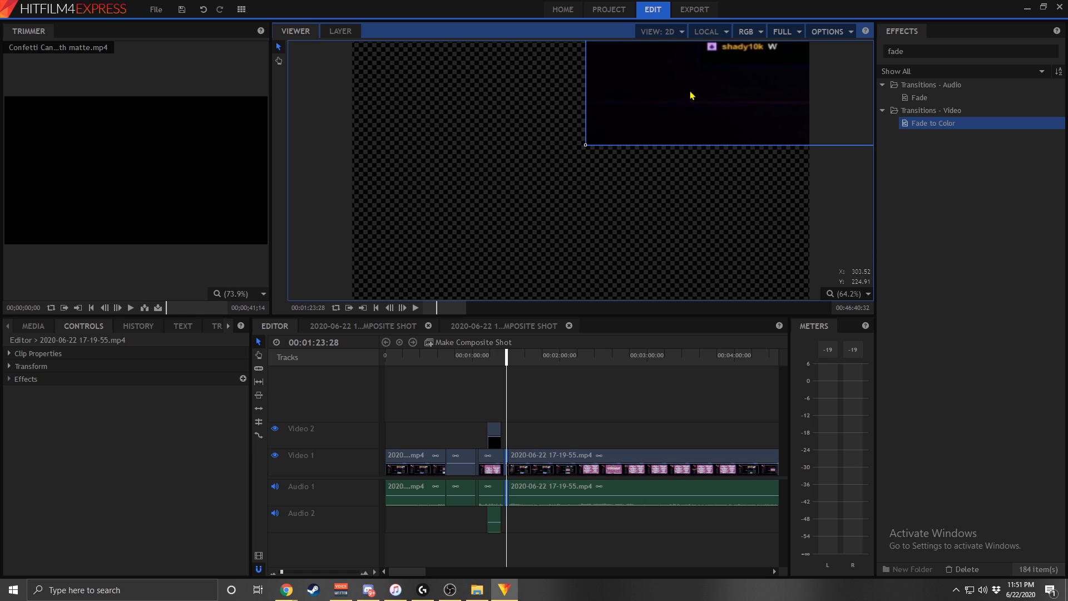
{"action": "left_click_drag", "start_coordinate": [585, 145], "coordinate": [0, 598]}
{"action": "left_click_drag", "start_coordinate": [472, 181], "coordinate": [604, 354]}
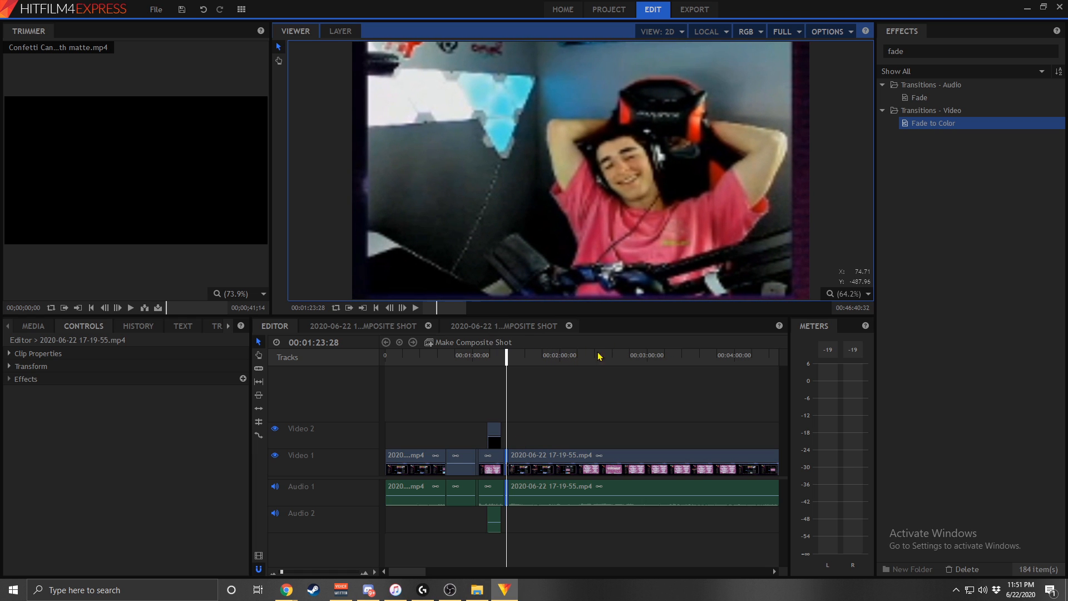
- Play through the zoomed segment and slice the stream clip at 00:01:28:55
{"action": "left_click", "coordinate": [502, 355]}
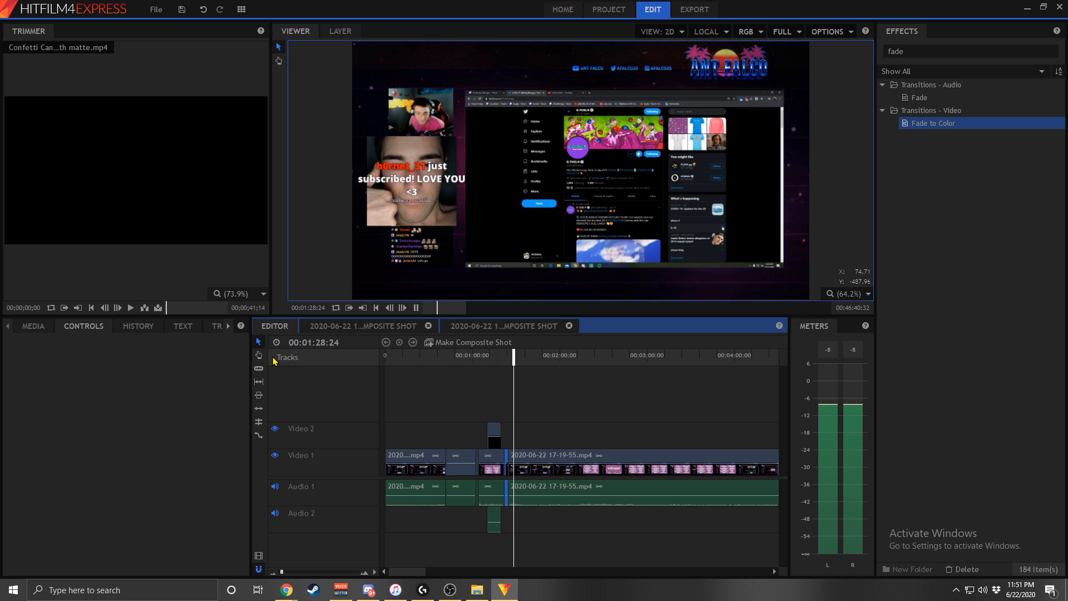
{"action": "left_click", "coordinate": [516, 462]}
{"action": "key", "text": "v"}
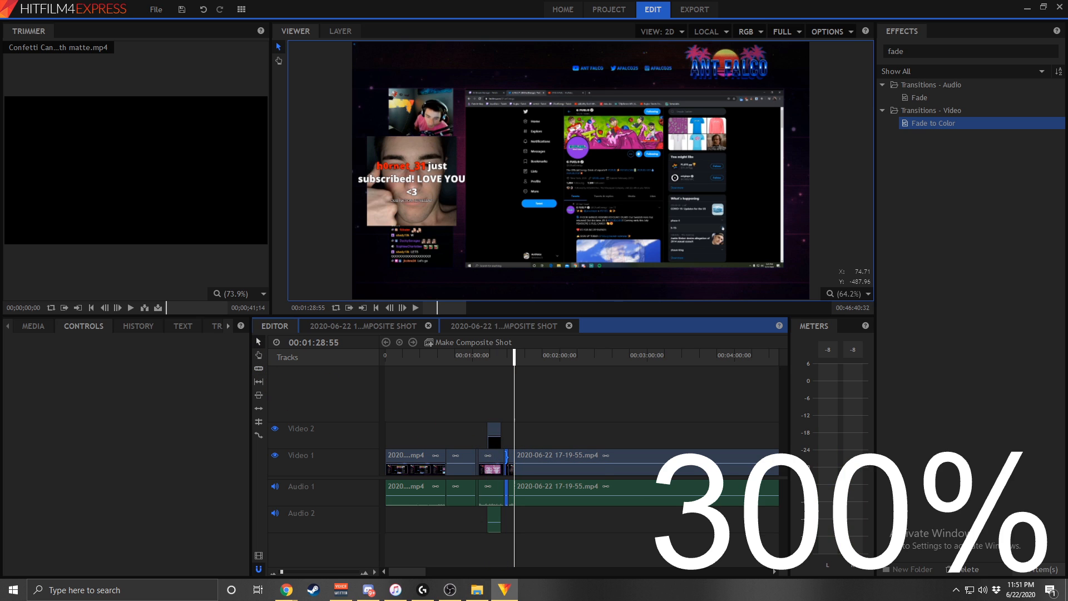
- Enlarge the segment between 00:01:24:37 and 00:01:28:55 and shift it to bring the webcam picture closer to the centre
{"action": "left_click", "coordinate": [509, 462]}
{"action": "left_click_drag", "start_coordinate": [514, 361], "coordinate": [512, 361]}
{"action": "left_click_drag", "start_coordinate": [352, 299], "coordinate": [0, 522]}
{"action": "left_click_drag", "start_coordinate": [389, 111], "coordinate": [656, 219]}
- Make the segment a composite shot and add a text layer reading "This dude got a big ween"
{"action": "left_click", "coordinate": [474, 345]}
{"action": "left_click", "coordinate": [474, 346]}
{"action": "left_click", "coordinate": [453, 341]}
{"action": "left_click", "coordinate": [443, 370]}
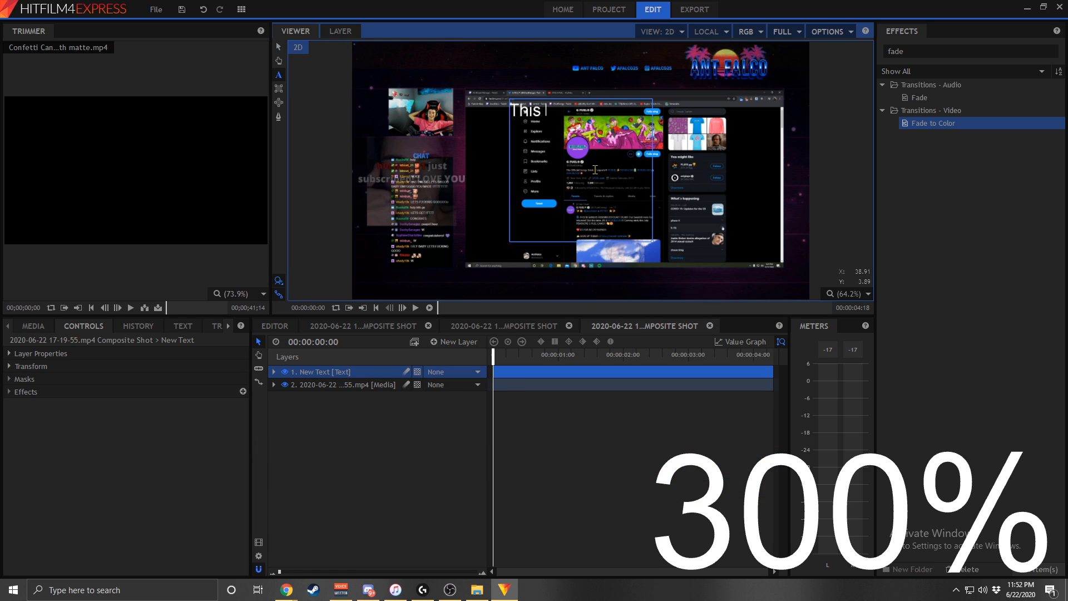
{"action": "type", "text": "en"}
- Reduce the font size of the whole caption to 23
{"action": "left_click_drag", "start_coordinate": [595, 169], "coordinate": [431, 87]}
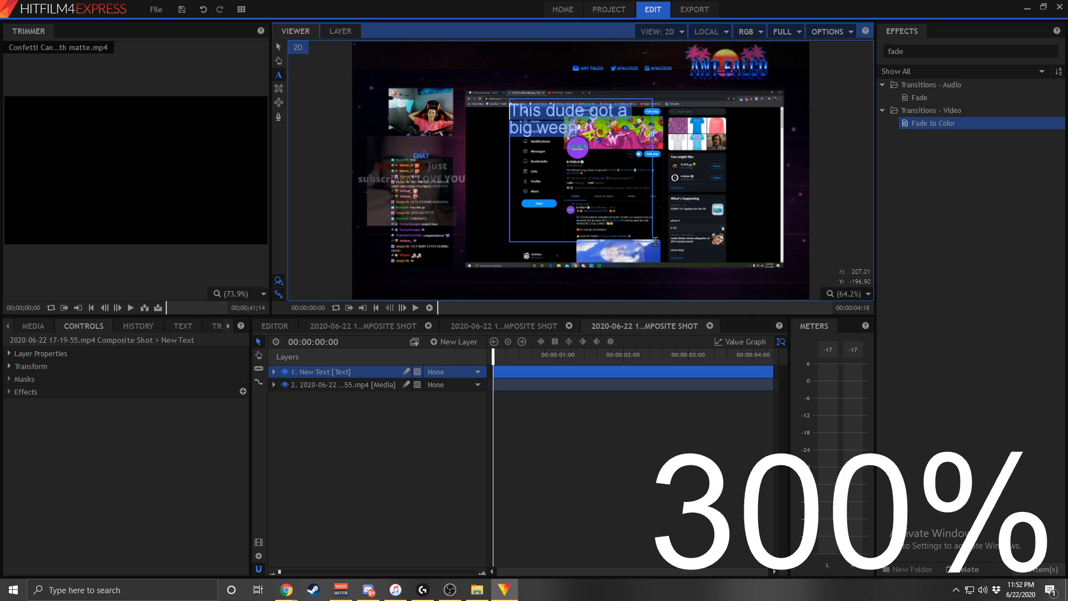
{"action": "left_click", "coordinate": [182, 326]}
{"action": "left_click_drag", "start_coordinate": [104, 388], "coordinate": [67, 389]}
{"action": "left_click", "coordinate": [279, 47]}
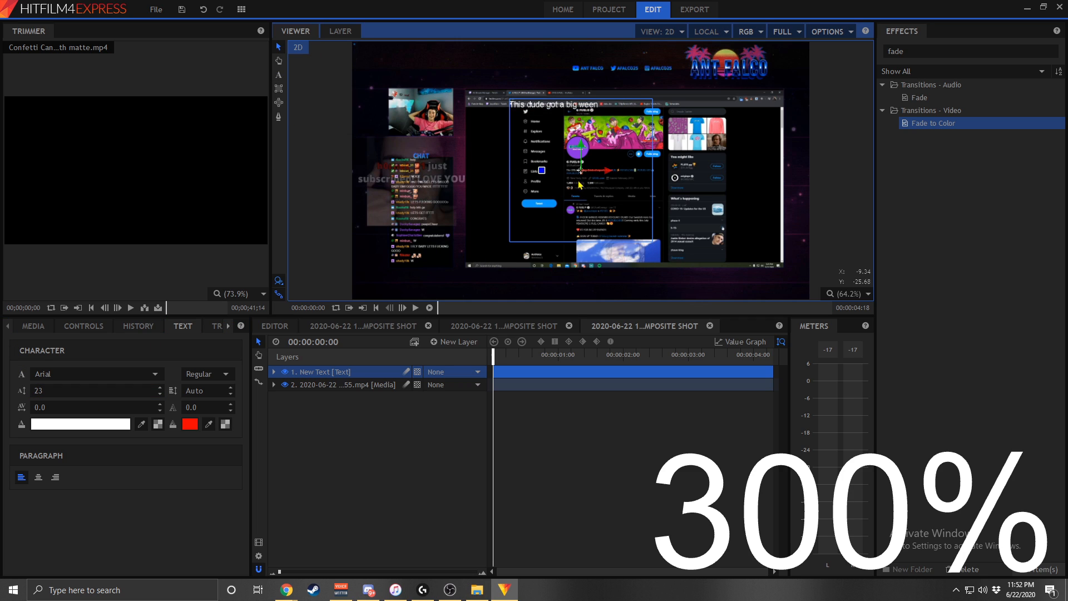
- Try to enlarge the stream layer and reposition the caption at 00:00:00:23 in the composite shot
{"action": "left_click_drag", "start_coordinate": [522, 179], "coordinate": [381, 286]}
{"action": "left_click", "coordinate": [357, 277]}
{"action": "left_click_drag", "start_coordinate": [506, 350], "coordinate": [518, 352]}
{"action": "left_click_drag", "start_coordinate": [397, 255], "coordinate": [856, 234]}
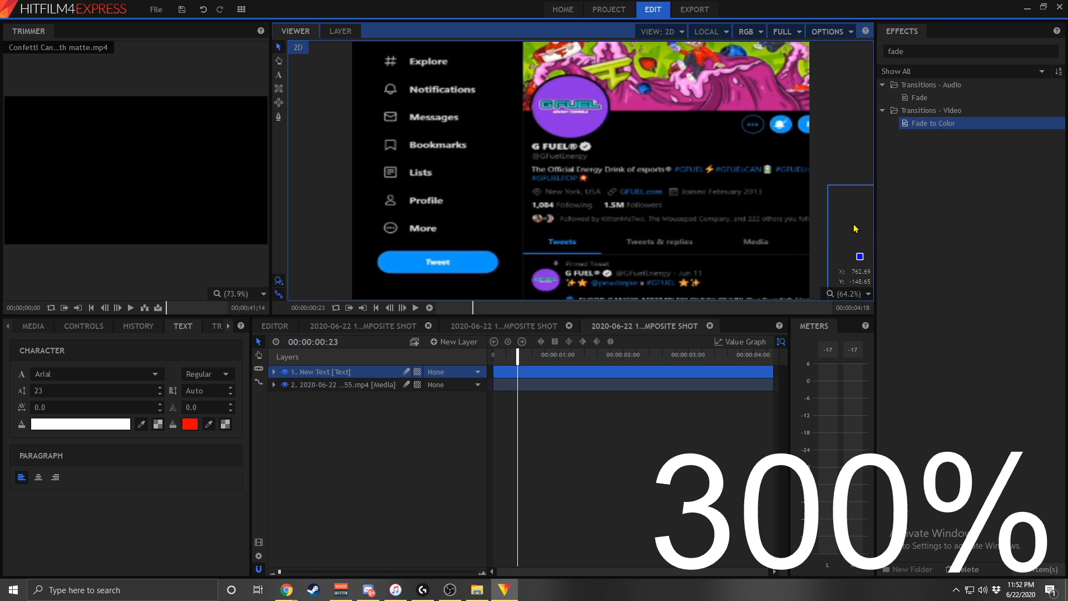
{"action": "left_click_drag", "start_coordinate": [580, 171], "coordinate": [607, 180]}
{"action": "left_click", "coordinate": [607, 371]}
{"action": "left_click", "coordinate": [858, 261]}
{"action": "left_click_drag", "start_coordinate": [439, 234], "coordinate": [887, 186]}
- Undo the last three changes and place the caption over the lower part of the enlarged subscriber alert picture
{"action": "left_click", "coordinate": [205, 10]}
{"action": "left_click", "coordinate": [204, 9]}
{"action": "left_click", "coordinate": [204, 9]}
{"action": "left_click", "coordinate": [598, 182]}
{"action": "left_click_drag", "start_coordinate": [425, 249], "coordinate": [445, 279]}
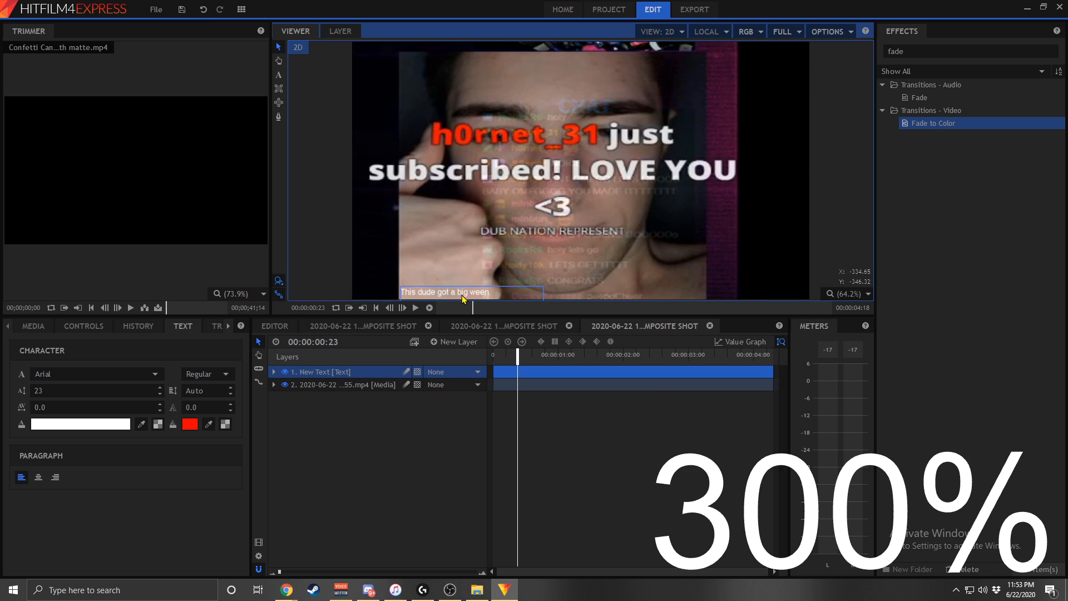
- Return to the main edit and resize and shift the captioned segment so the alert picture and its caption both fit in the frame
{"action": "left_click", "coordinate": [273, 327]}
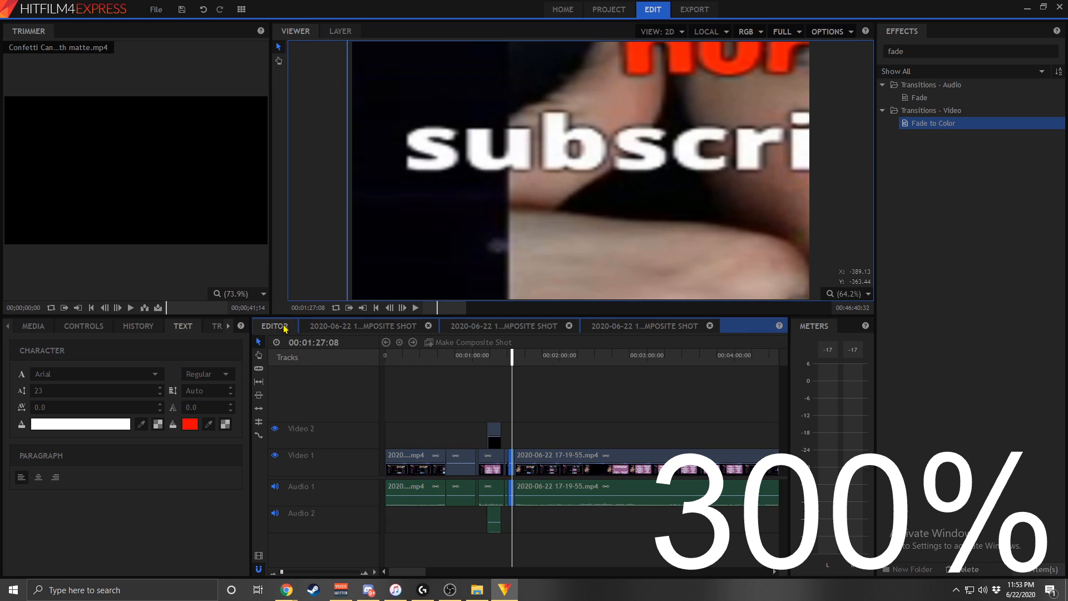
{"action": "left_click_drag", "start_coordinate": [429, 255], "coordinate": [307, 310]}
{"action": "left_click_drag", "start_coordinate": [419, 237], "coordinate": [439, 229]}
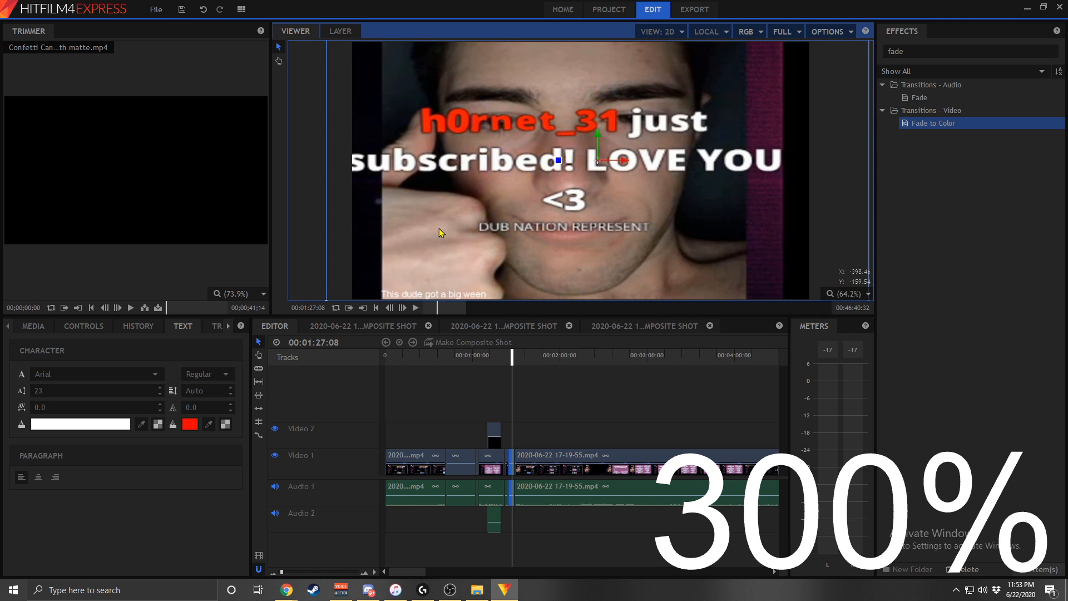
- Play past the captioned segment and slice the stream clip at 00:01:46:38
{"action": "left_click", "coordinate": [492, 361]}
{"action": "key", "text": "space"}
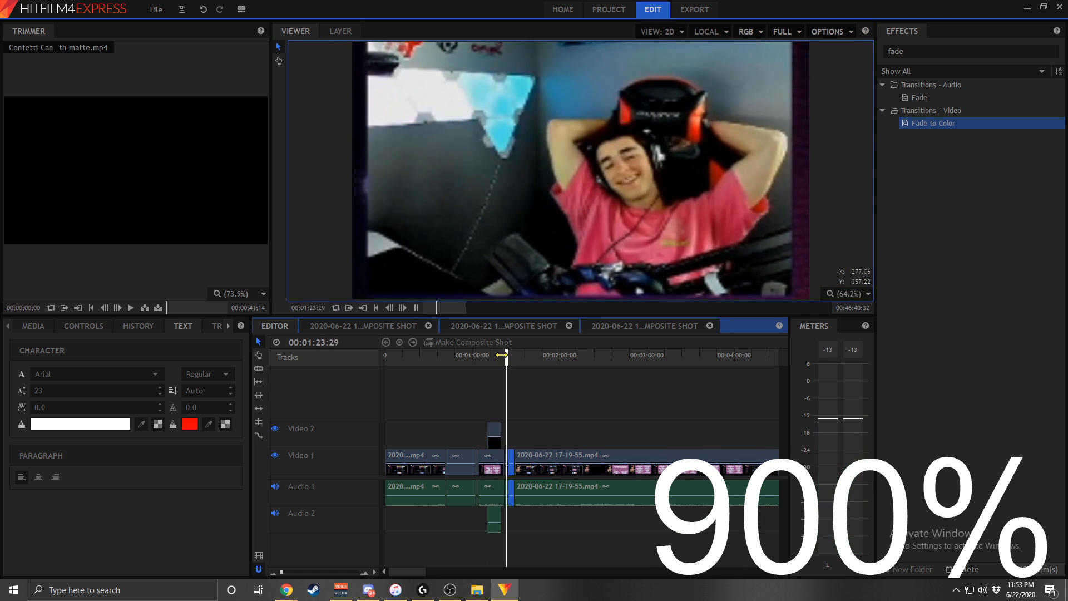
{"action": "left_click", "coordinate": [545, 362]}
{"action": "left_click", "coordinate": [516, 362]}
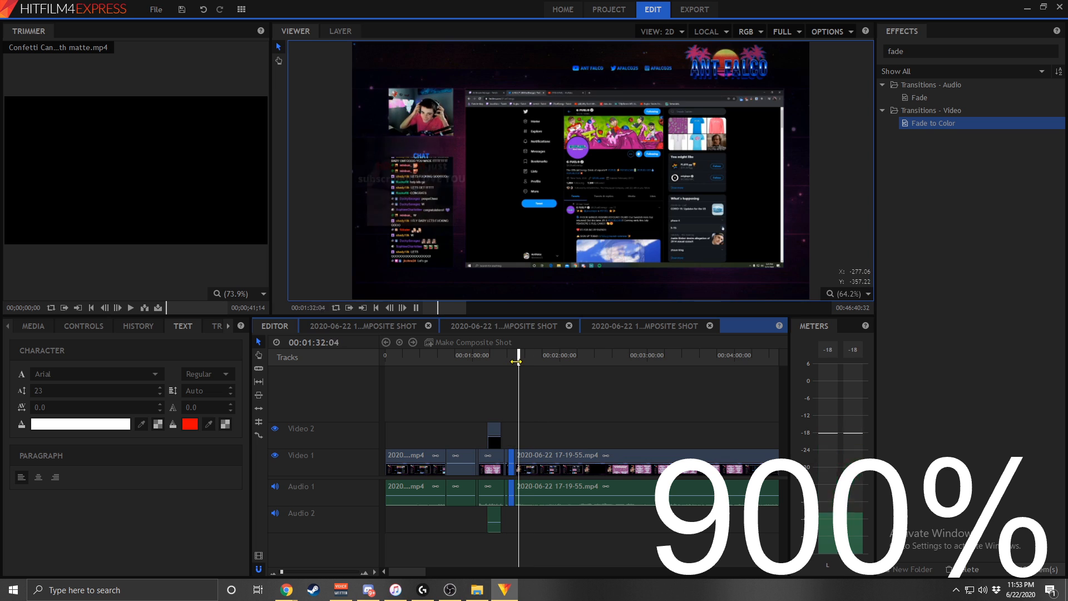
{"action": "key", "text": "space"}
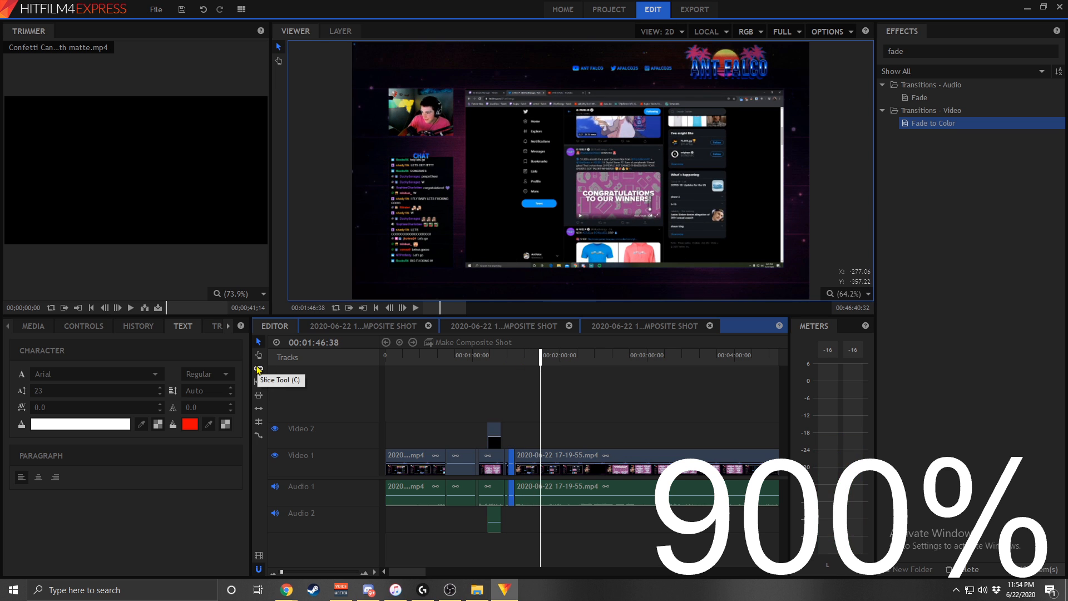
{"action": "left_click", "coordinate": [258, 368]}
{"action": "left_click", "coordinate": [539, 463]}
- Enlarge the segment ending at 00:01:46:38 so the webcam picture fills the frame, and check it at 00:01:37:27
{"action": "left_click", "coordinate": [258, 341]}
{"action": "left_click", "coordinate": [527, 463]}
{"action": "left_click", "coordinate": [528, 359]}
{"action": "key", "text": "space"}
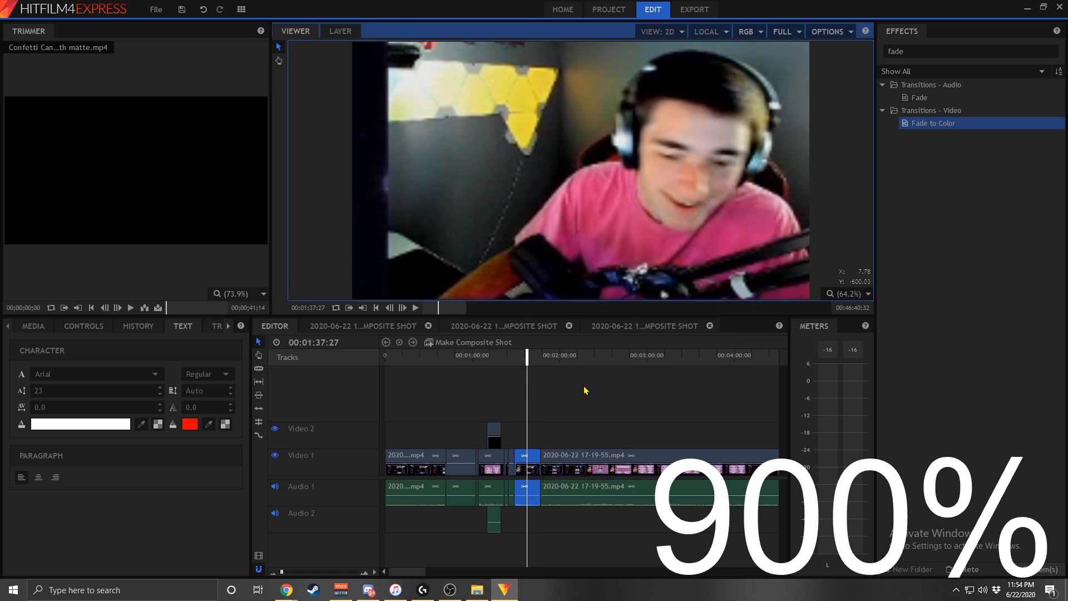
- Play onward and slice the stream clip just before the next subscriber alert and again at 00:02:51:13
{"action": "left_click", "coordinate": [509, 362]}
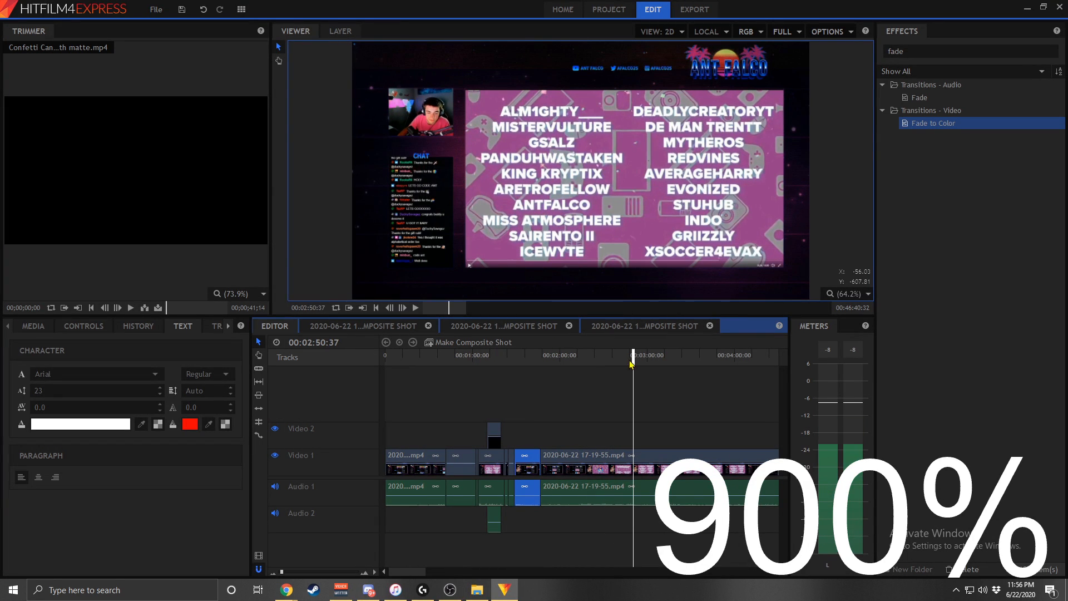
{"action": "key", "text": "space"}
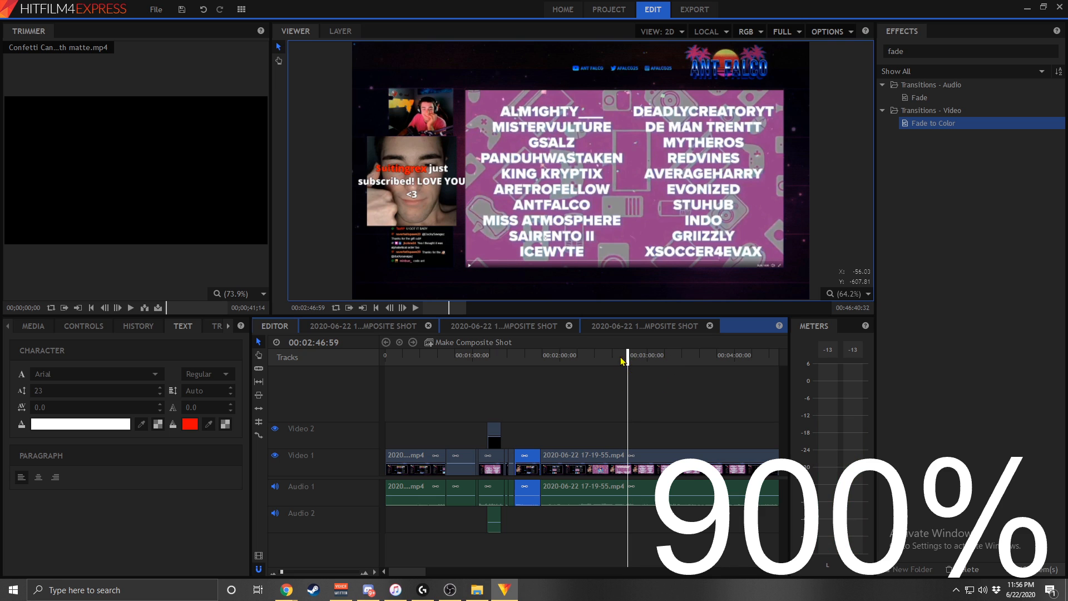
{"action": "left_click", "coordinate": [626, 356]}
{"action": "left_click", "coordinate": [402, 308]}
{"action": "left_click", "coordinate": [608, 418]}
{"action": "key", "text": "ctrl+shift+d"}
{"action": "left_click", "coordinate": [618, 352]}
{"action": "key", "text": "space"}
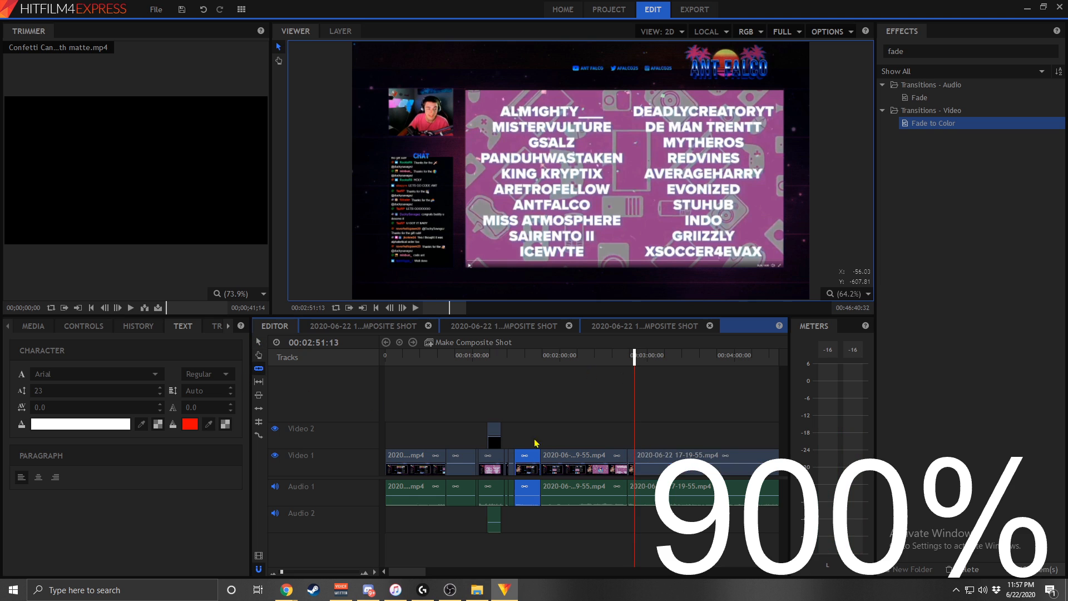
- Make the segment ending at 00:02:51:13 a composite shot and add a text layer reading "Code: Ant"
{"action": "left_click", "coordinate": [609, 327]}
{"action": "left_click", "coordinate": [453, 342]}
{"action": "left_click", "coordinate": [462, 233]}
{"action": "left_click", "coordinate": [279, 75]}
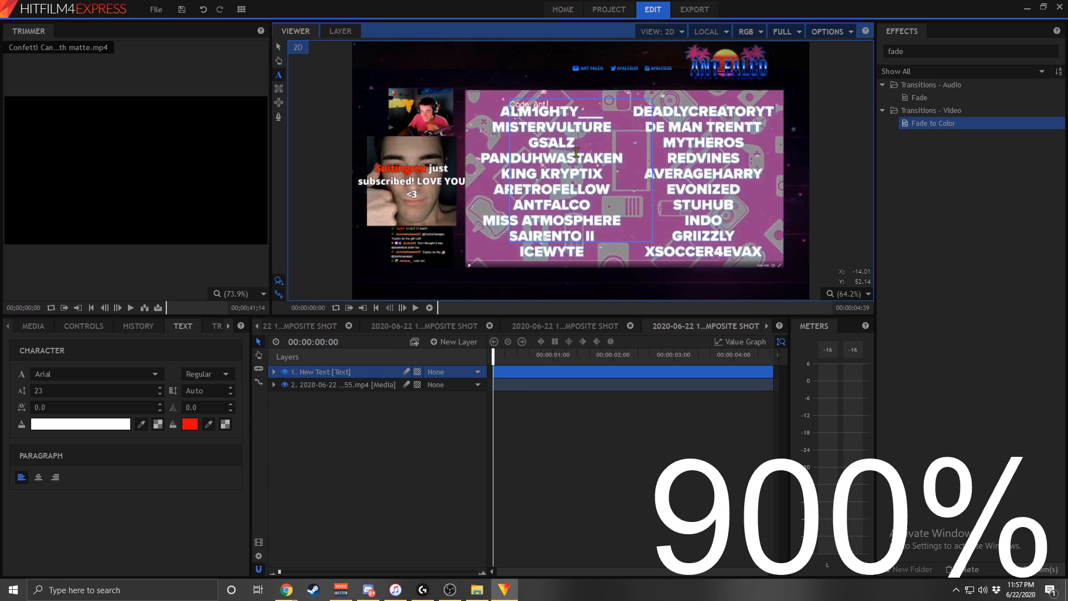
- Enlarge and shift the stream layer in the new composite shot so the subscriber alert picture fills the frame
{"action": "left_click", "coordinate": [257, 326]}
{"action": "left_click", "coordinate": [283, 326]}
{"action": "key", "text": "space"}
{"action": "left_click", "coordinate": [752, 327]}
{"action": "left_click", "coordinate": [342, 384]}
{"action": "left_click", "coordinate": [279, 46]}
{"action": "left_click_drag", "start_coordinate": [808, 298], "coordinate": [1057, 578]}
{"action": "left_click_drag", "start_coordinate": [311, 61], "coordinate": [392, 184]}
{"action": "left_click_drag", "start_coordinate": [589, 223], "coordinate": [548, 59]}
{"action": "left_click_drag", "start_coordinate": [501, 267], "coordinate": [489, 61]}
{"action": "left_click_drag", "start_coordinate": [410, 210], "coordinate": [493, 519]}
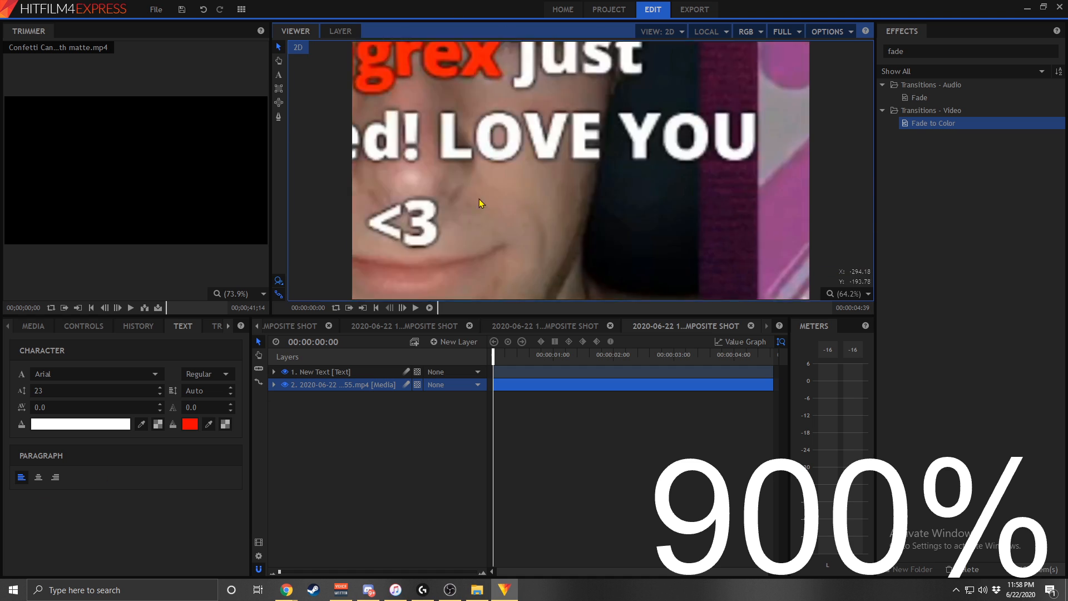
{"action": "left_click_drag", "start_coordinate": [501, 67], "coordinate": [522, 279]}
- Play the rest of the main edit and slice the stream clip at 00:03:37:53
{"action": "left_click", "coordinate": [282, 326]}
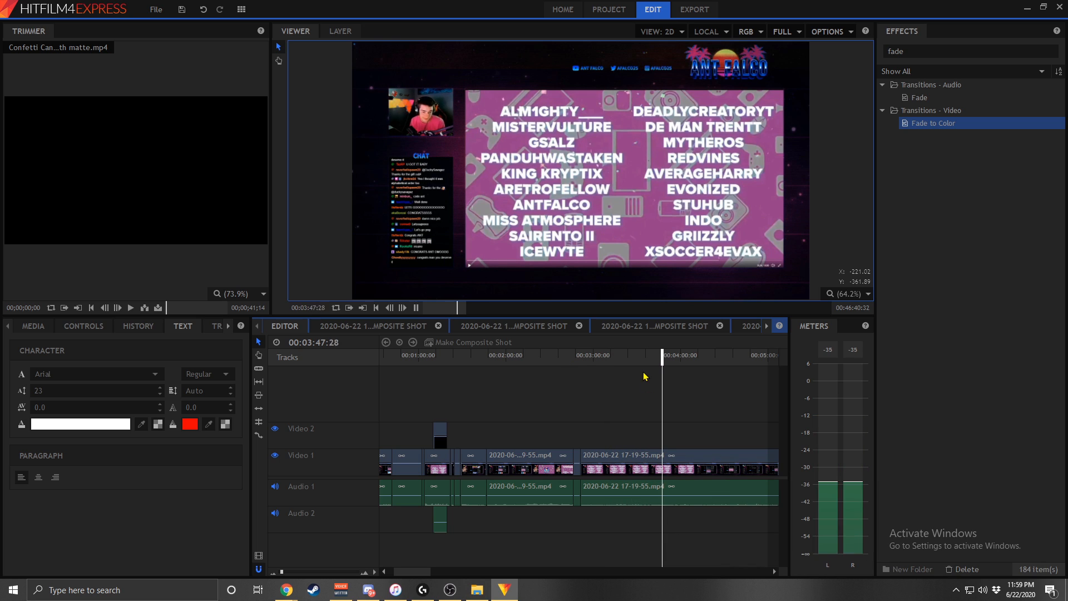
{"action": "left_click_drag", "start_coordinate": [657, 365], "coordinate": [653, 360]}
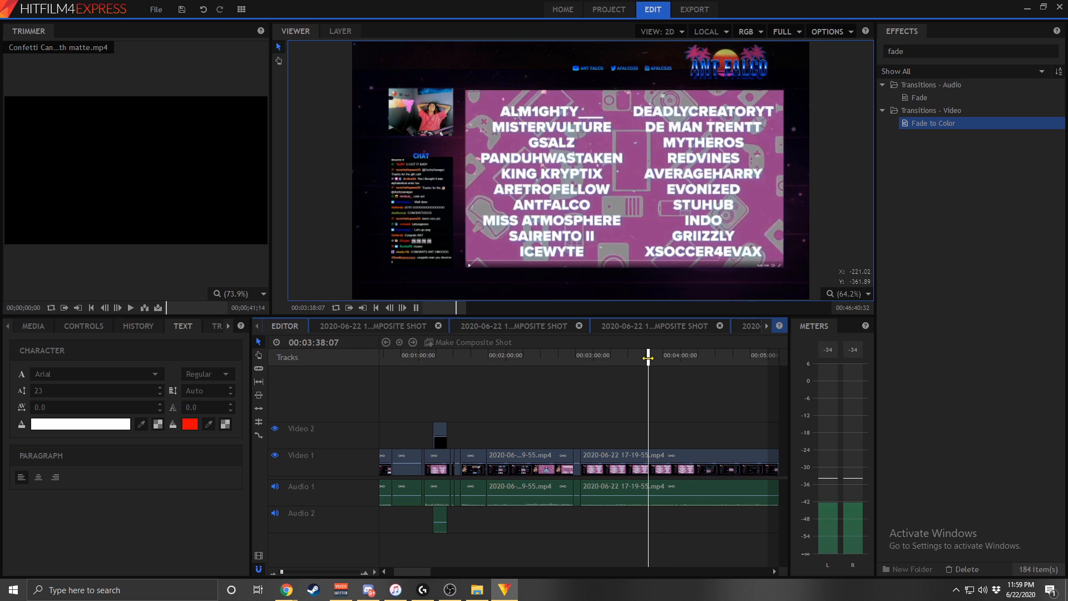
{"action": "left_click_drag", "start_coordinate": [648, 358], "coordinate": [643, 358]}
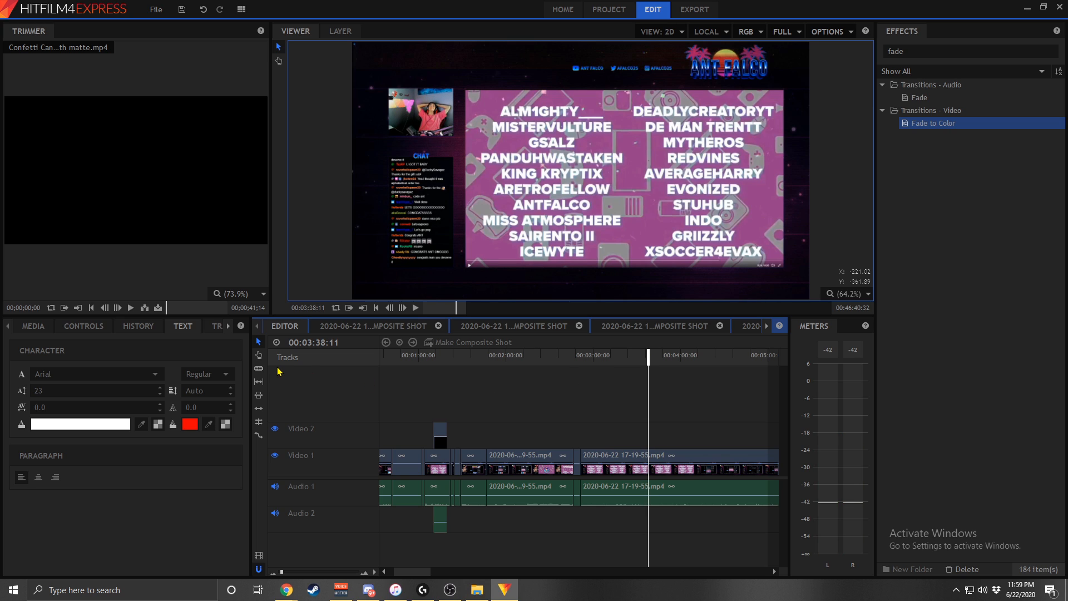
{"action": "left_click", "coordinate": [395, 313]}
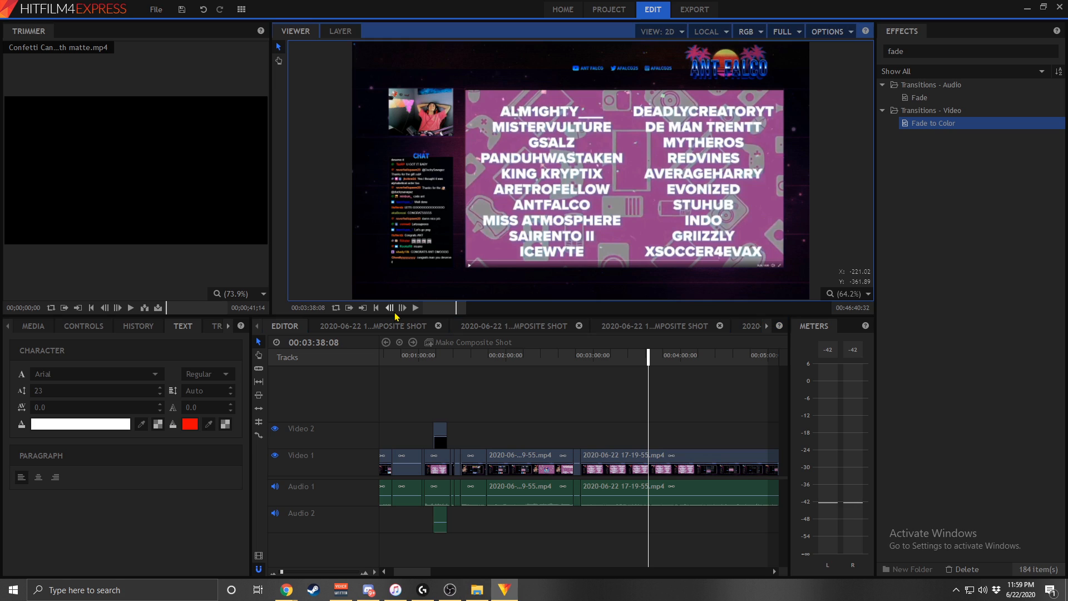
{"action": "key", "text": "Left"}
{"action": "key", "text": "Left"}
{"action": "key", "text": "Left"}
{"action": "key", "text": "Left"}
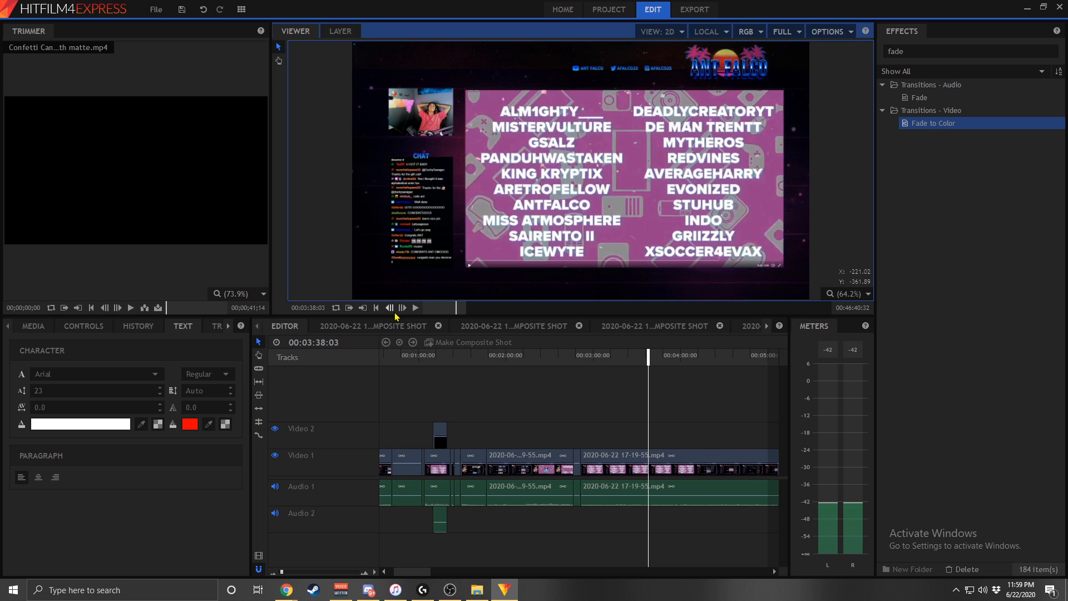
{"action": "key", "text": "Left"}
{"action": "key", "text": "Left"}
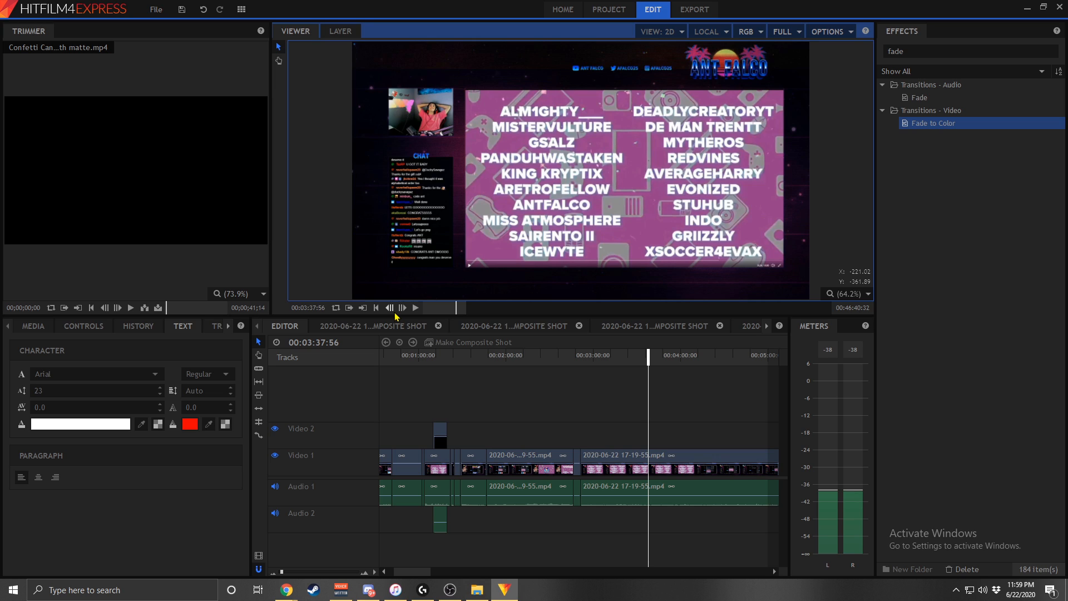
{"action": "key", "text": "Left"}
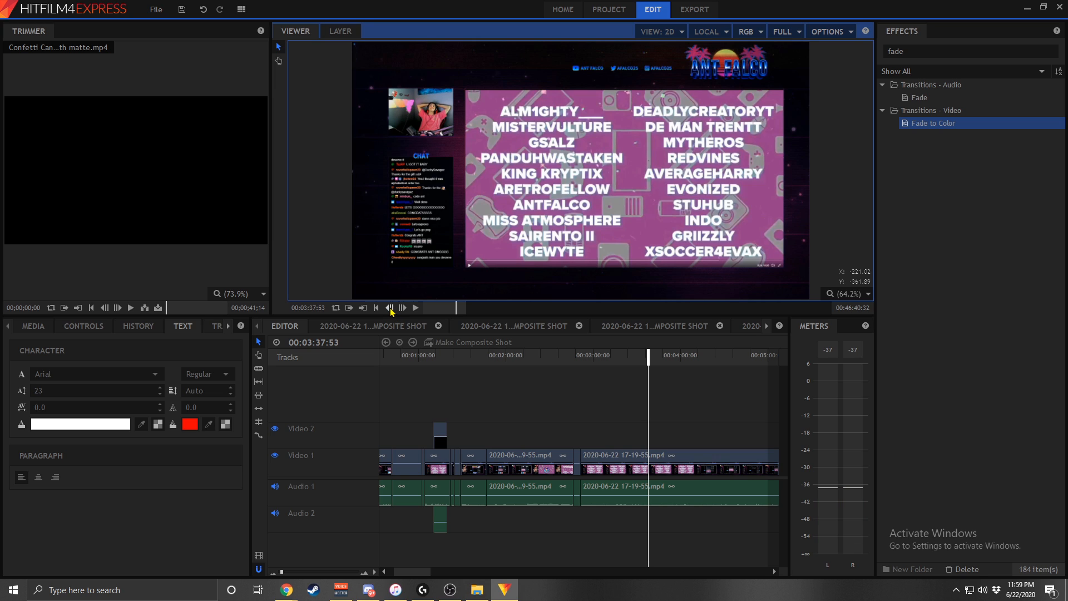
{"action": "left_click", "coordinate": [259, 369]}
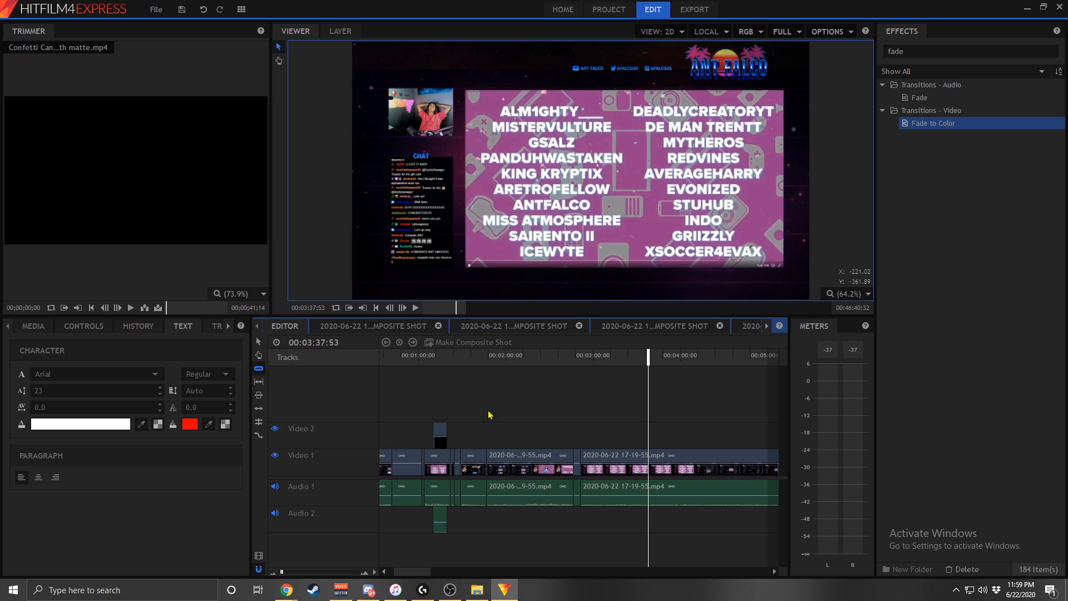
{"action": "key", "text": "ctrl+shift+d"}
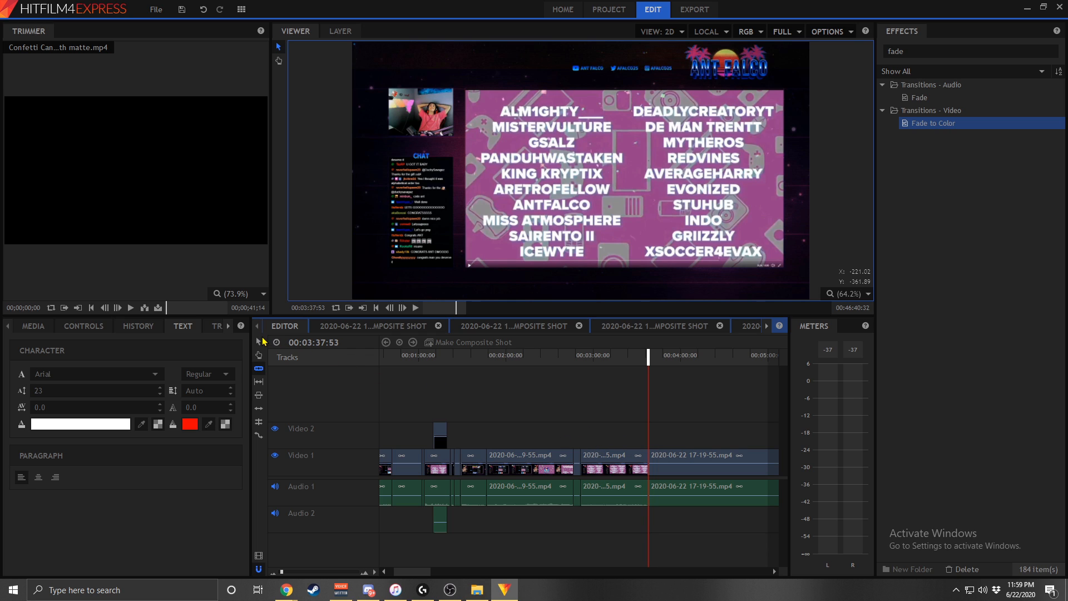
- Delete the remaining stream footage after 00:03:37:53
{"action": "left_click", "coordinate": [706, 456]}
{"action": "right_click", "coordinate": [706, 455]}
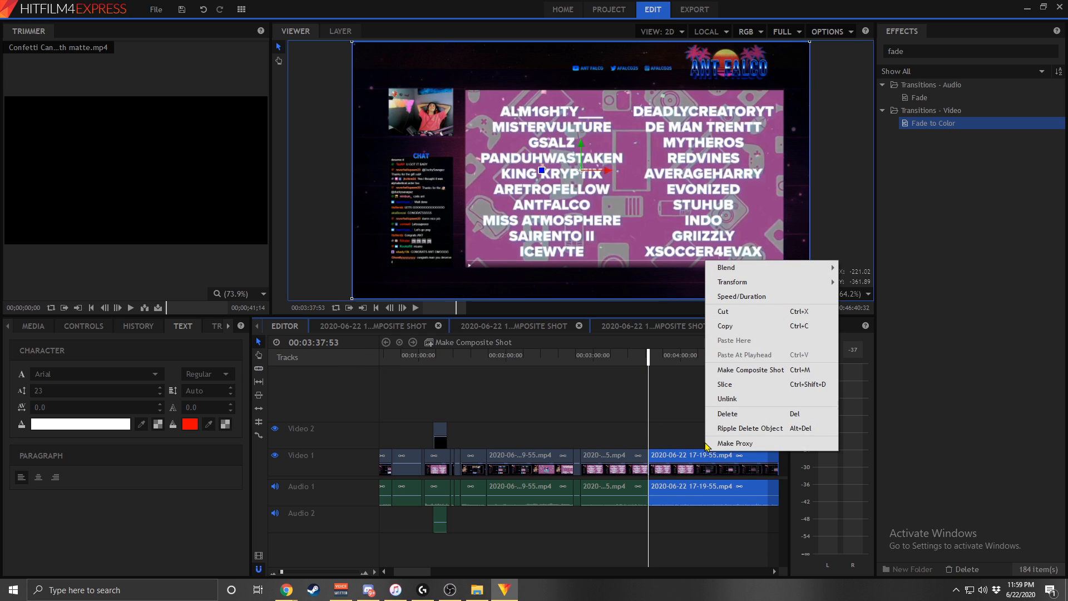
{"action": "left_click", "coordinate": [721, 414]}
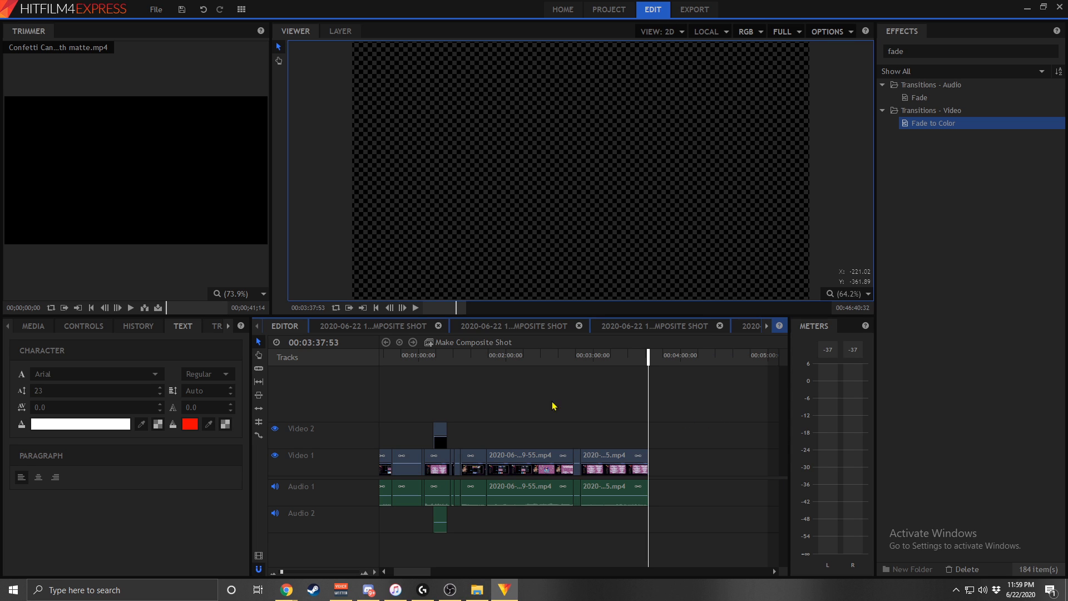
- Add a Fade to Color transition at the start of the first stream clip
{"action": "left_click", "coordinate": [376, 308]}
{"action": "left_click_drag", "start_coordinate": [414, 573], "coordinate": [367, 579]}
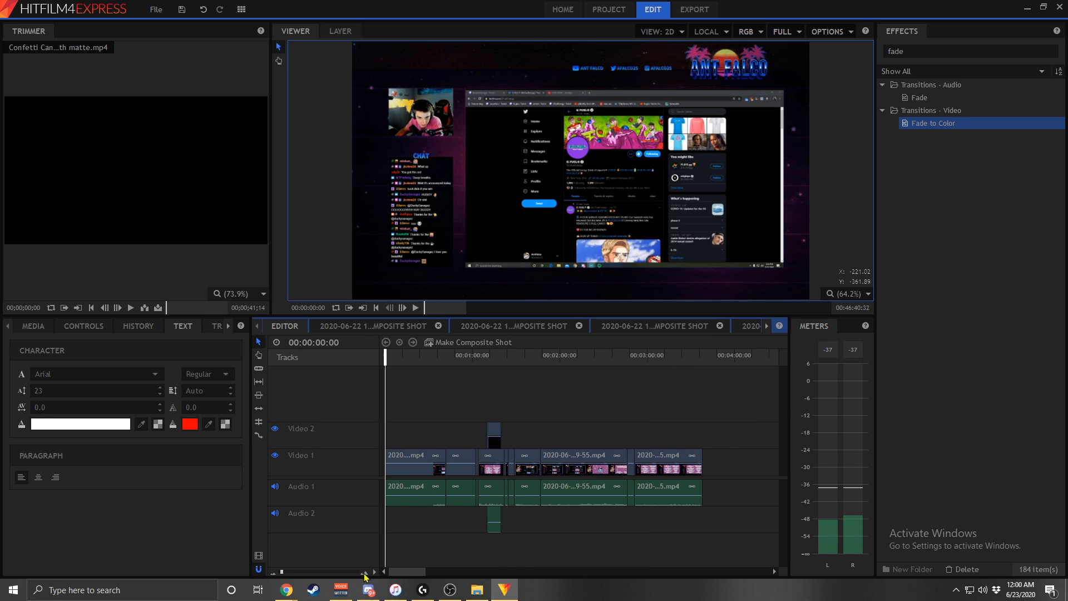
{"action": "left_click_drag", "start_coordinate": [938, 124], "coordinate": [460, 415]}
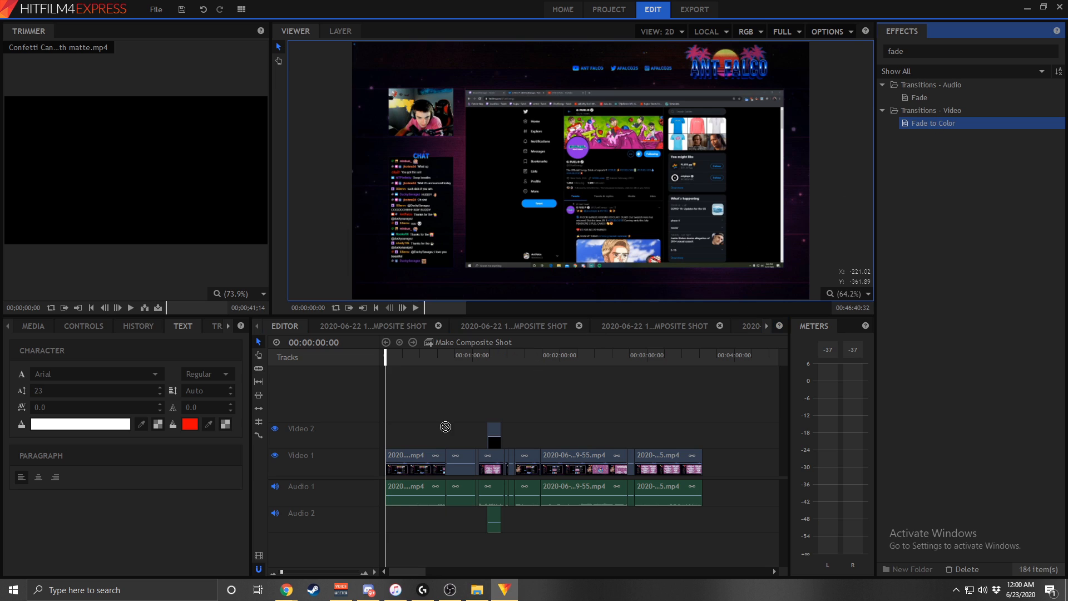
{"action": "left_click_drag", "start_coordinate": [396, 468], "coordinate": [395, 468]}
- Play the edit from the beginning and move the confetti overlay earlier, to the start of the segment beneath it
{"action": "left_click", "coordinate": [377, 312]}
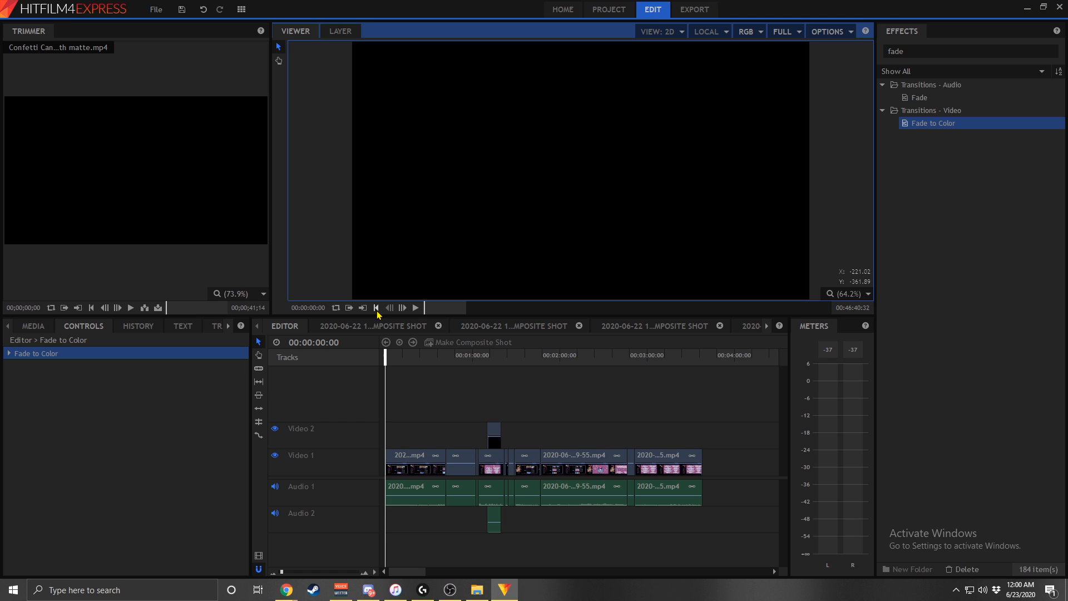
{"action": "key", "text": "space"}
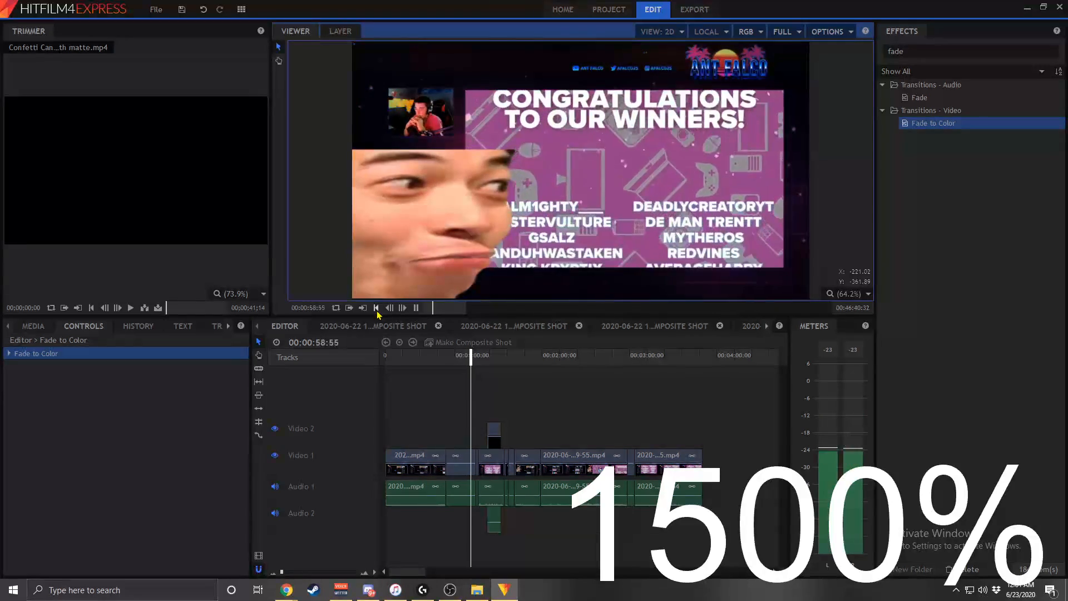
{"action": "left_click_drag", "start_coordinate": [494, 431], "coordinate": [485, 431]}
{"action": "left_click", "coordinate": [469, 359]}
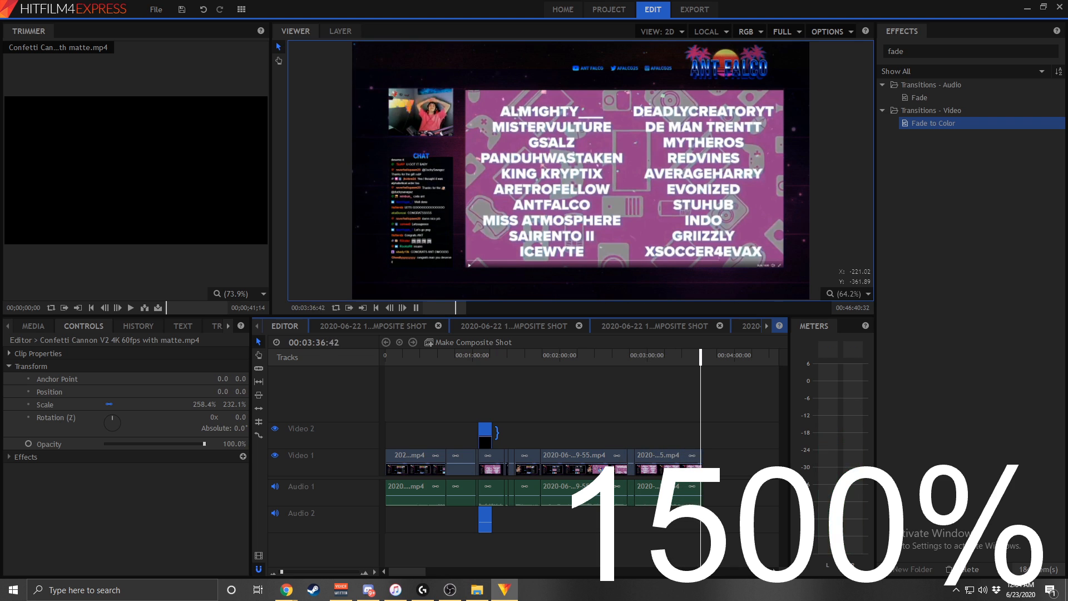
{"action": "key", "text": "space"}
- Import the file "image0 (1) (1)" from the Downloads folder into the project media
{"action": "left_click", "coordinate": [26, 328]}
{"action": "left_click", "coordinate": [35, 346]}
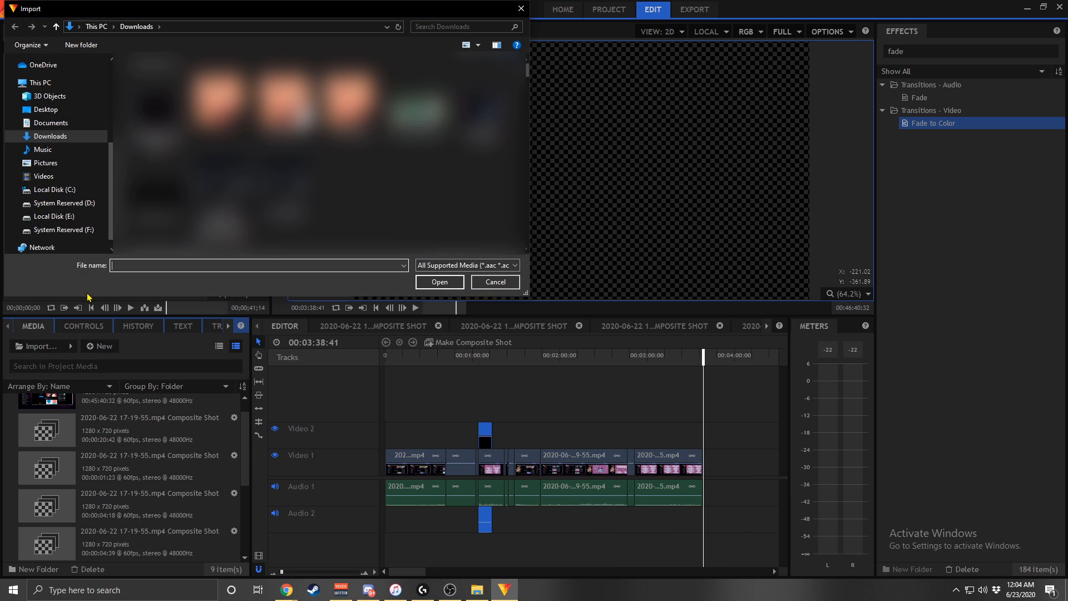
{"action": "scroll", "coordinate": [320, 151], "scroll_direction": "down", "scroll_amount": 5}
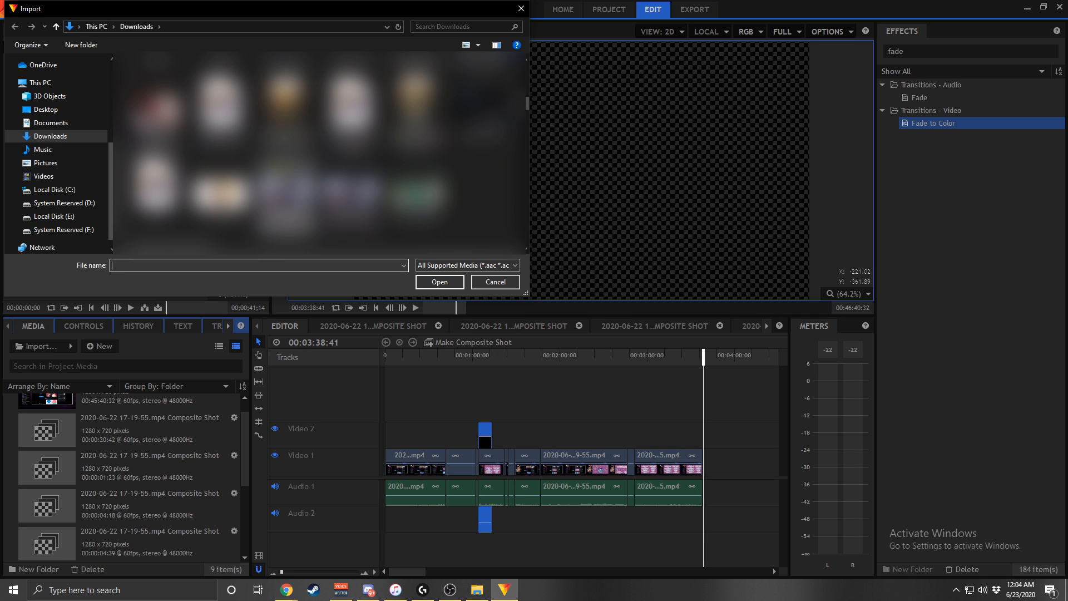
{"action": "scroll", "coordinate": [320, 150], "scroll_direction": "down", "scroll_amount": 3}
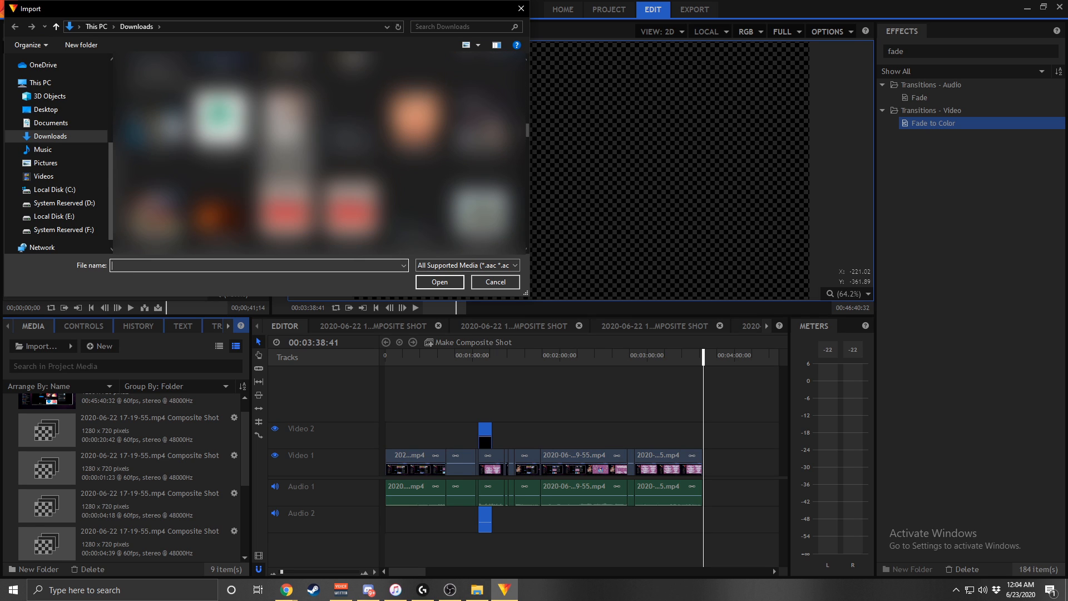
{"action": "scroll", "coordinate": [320, 150], "scroll_direction": "down", "scroll_amount": 3}
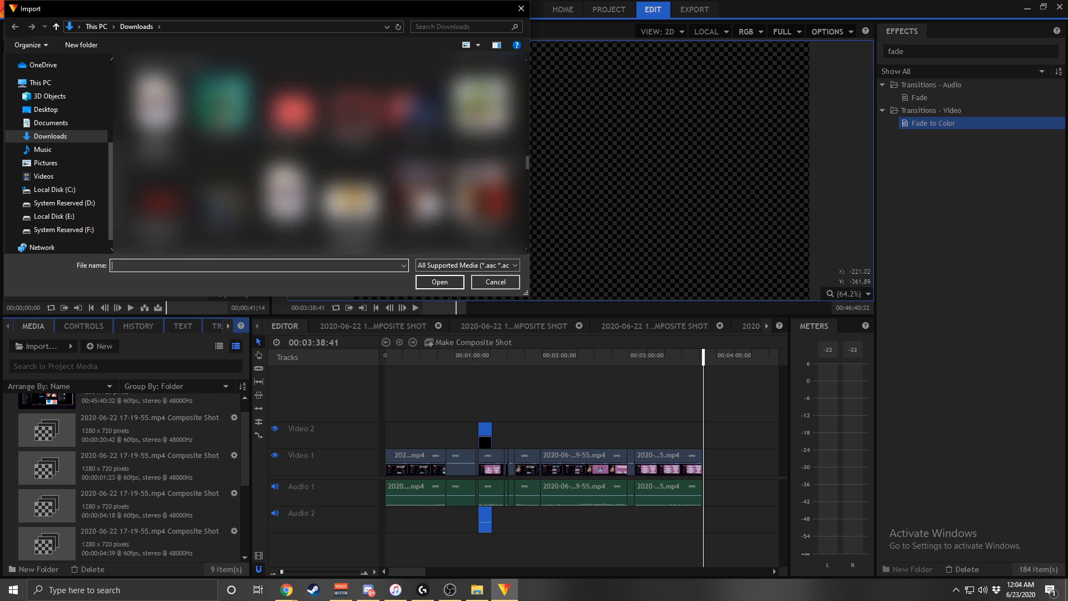
{"action": "scroll", "coordinate": [320, 150], "scroll_direction": "down", "scroll_amount": 3}
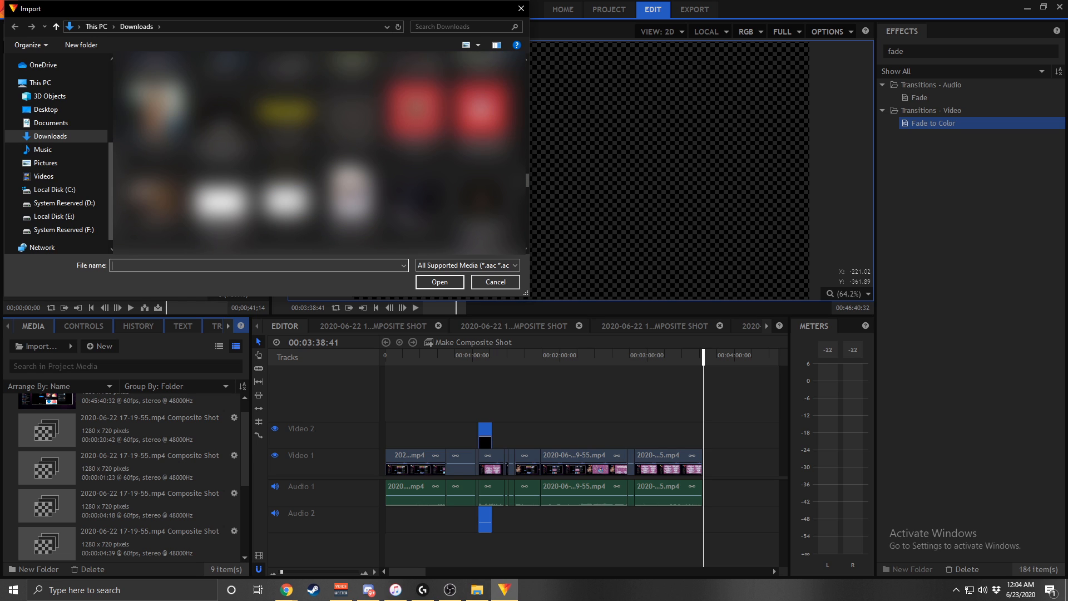
{"action": "scroll", "coordinate": [295, 153], "scroll_direction": "up", "scroll_amount": 1}
{"action": "double_click", "coordinate": [157, 94]}
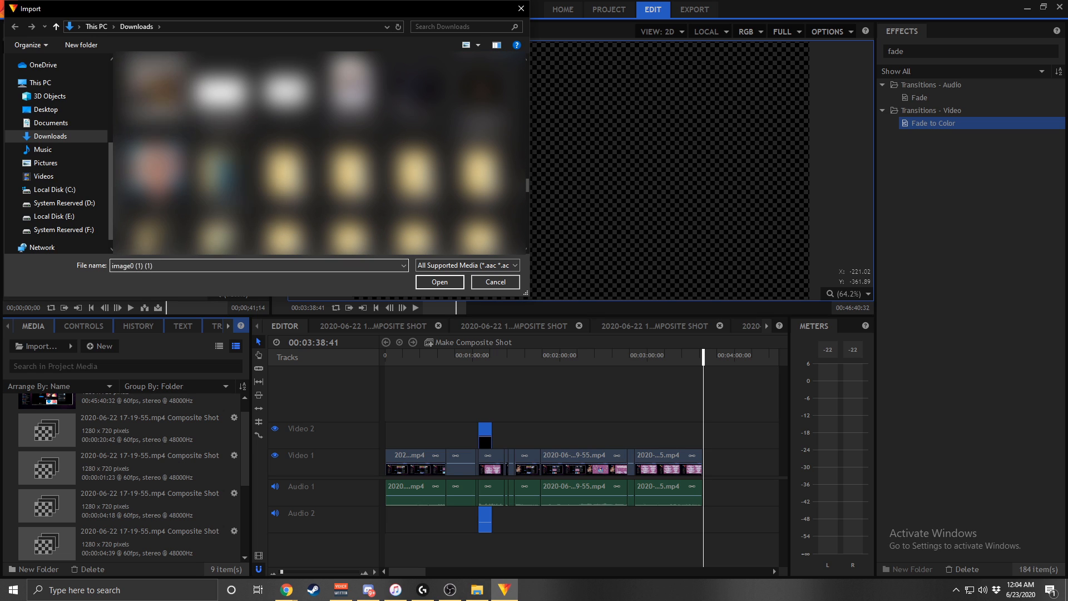
- Place image0 (1) (1).jpg on Video 1 directly after the last stream clip and resize and position it to fill the frame
{"action": "left_click_drag", "start_coordinate": [77, 528], "coordinate": [737, 458]}
{"action": "left_click_drag", "start_coordinate": [426, 255], "coordinate": [567, 91]}
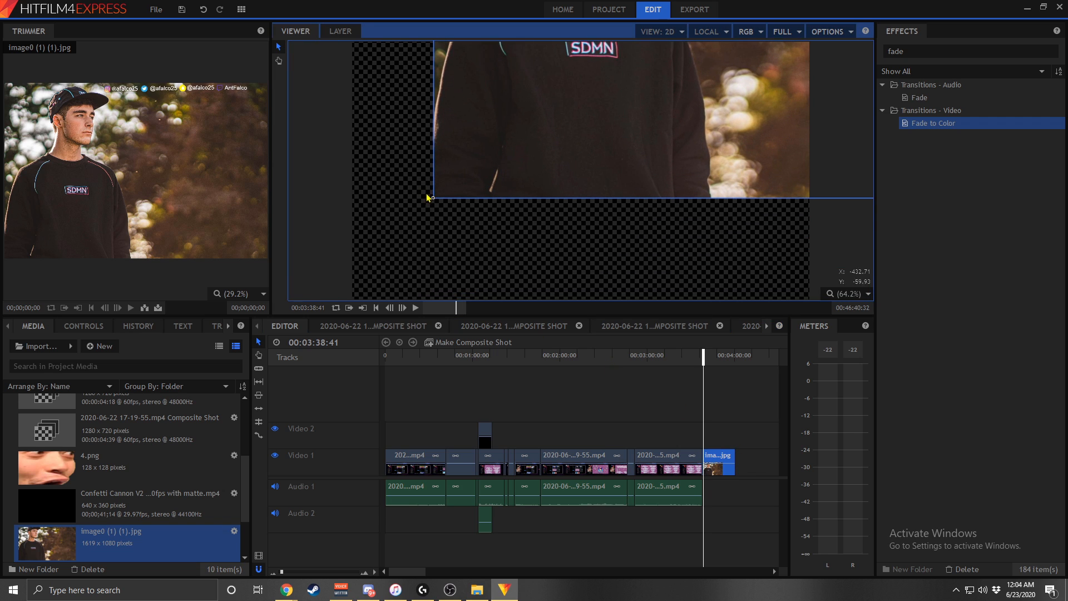
{"action": "left_click_drag", "start_coordinate": [433, 199], "coordinate": [467, 243]}
{"action": "left_click_drag", "start_coordinate": [405, 301], "coordinate": [351, 306]}
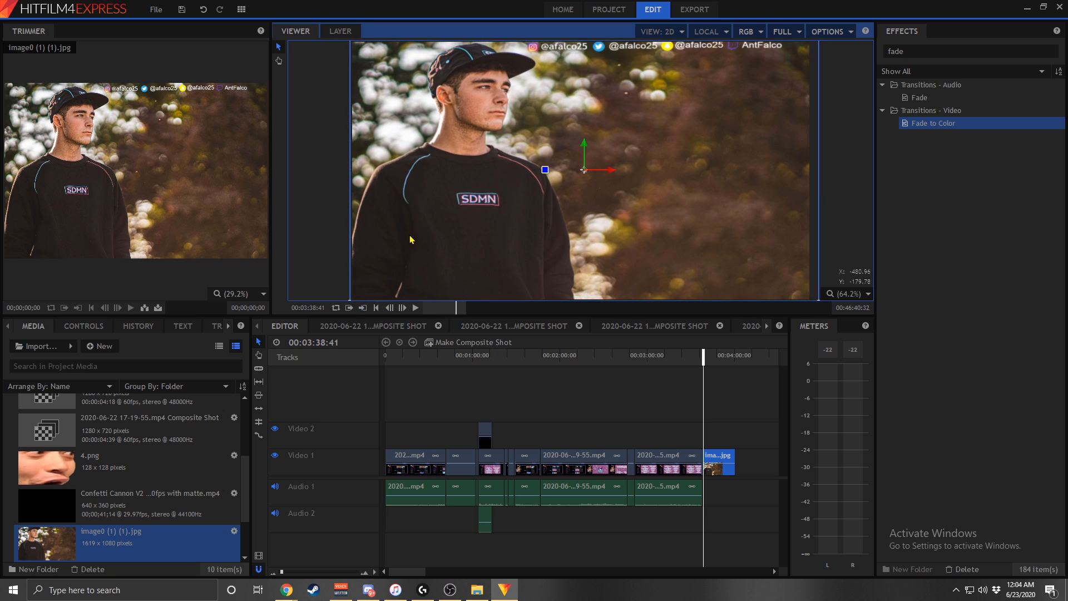
{"action": "left_click_drag", "start_coordinate": [411, 239], "coordinate": [411, 242]}
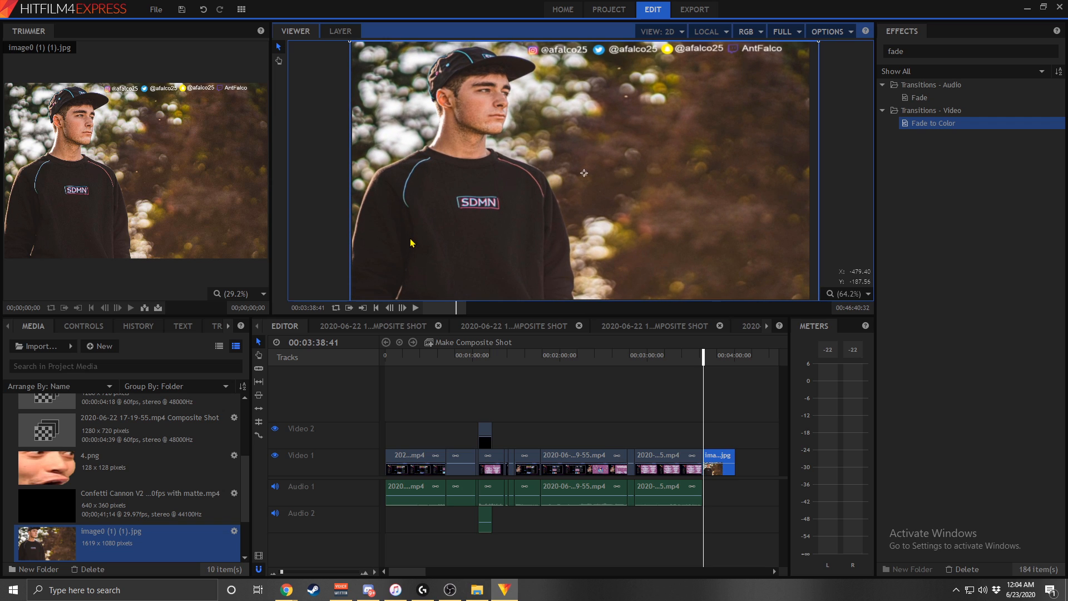
{"action": "left_click", "coordinate": [332, 229]}
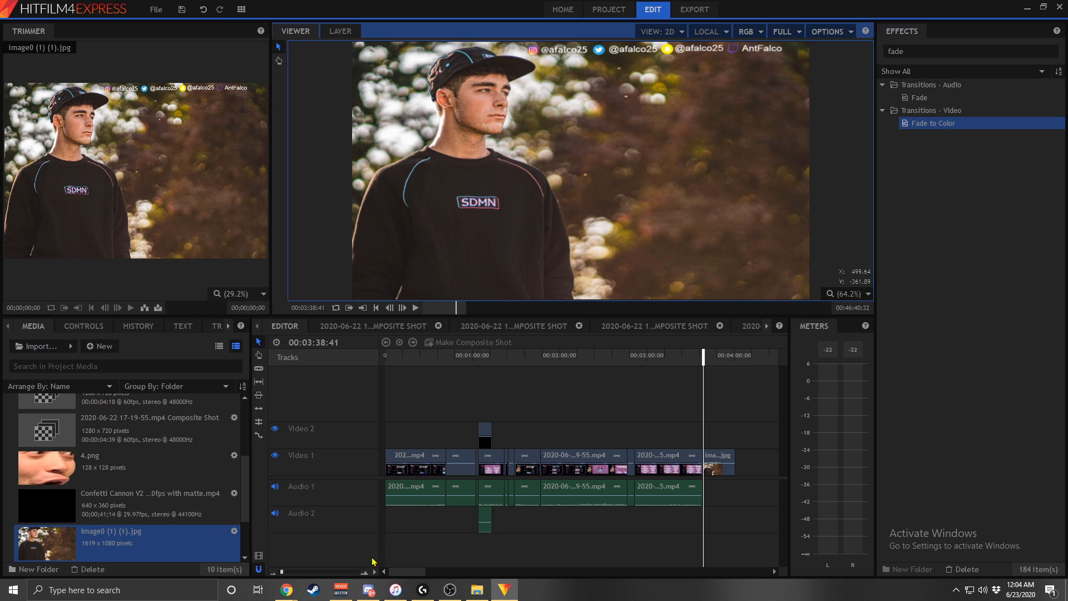
- Add a Fade to Color transition between the last stream clip and the closing image, and play the cut
{"action": "left_click_drag", "start_coordinate": [280, 573], "coordinate": [286, 572]}
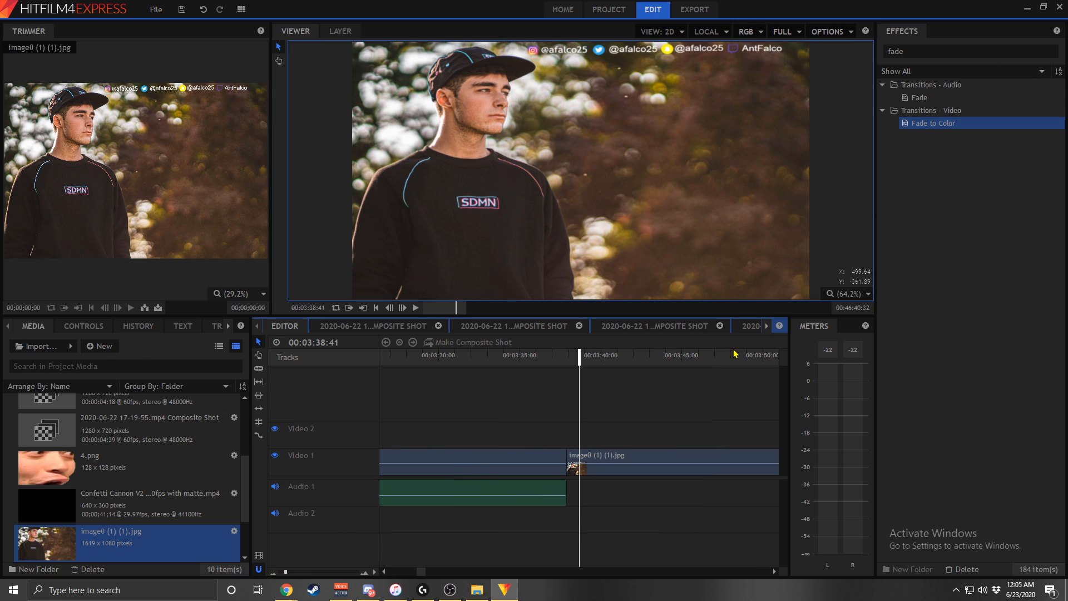
{"action": "left_click_drag", "start_coordinate": [936, 124], "coordinate": [667, 325]}
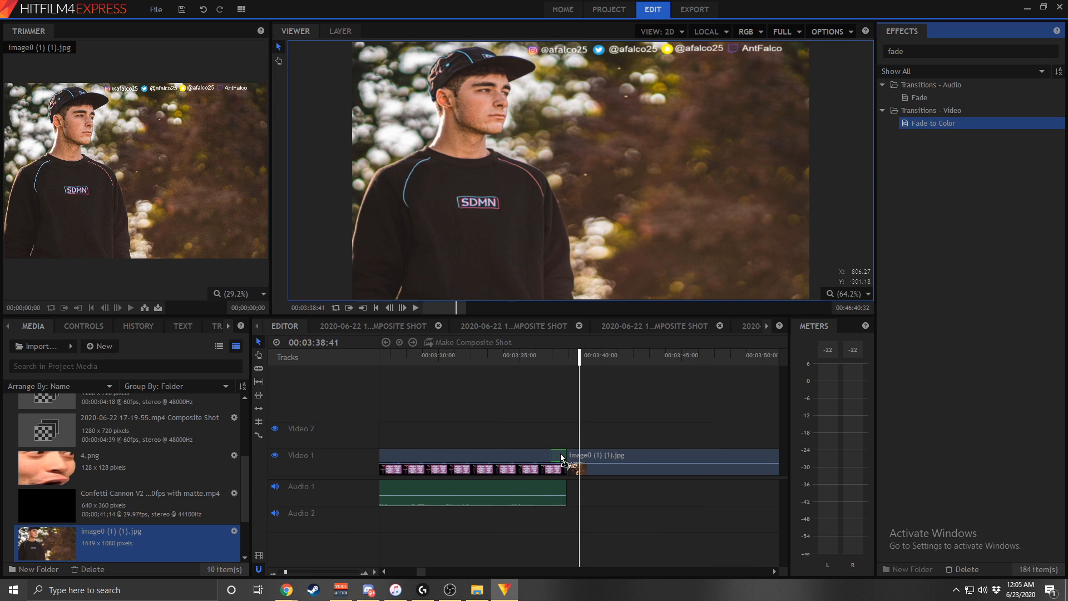
{"action": "left_click_drag", "start_coordinate": [568, 458], "coordinate": [567, 457]}
{"action": "left_click", "coordinate": [281, 572]}
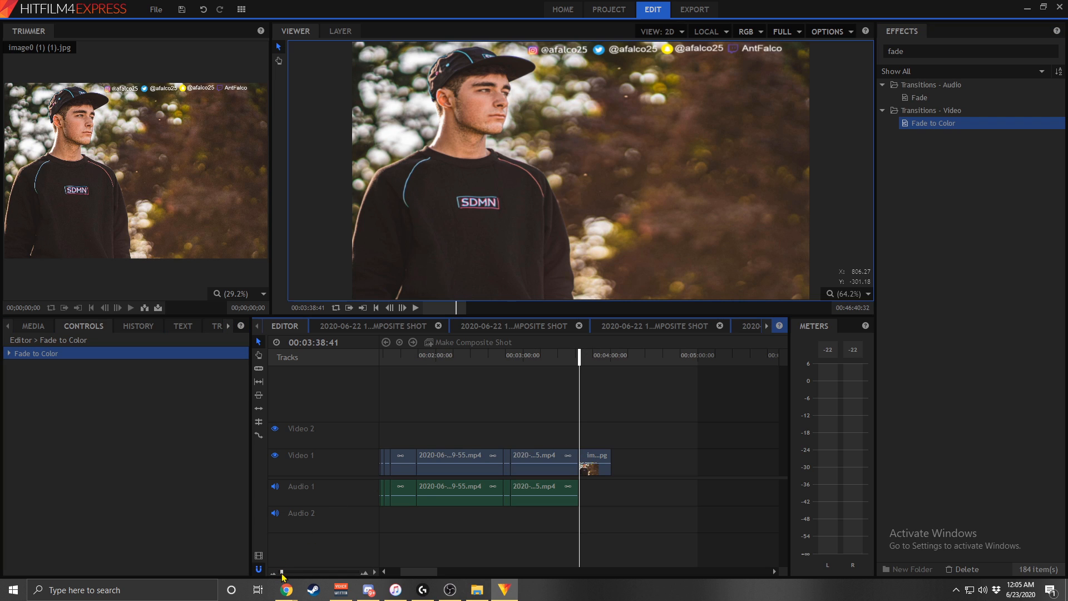
{"action": "left_click", "coordinate": [576, 354]}
{"action": "key", "text": "space"}
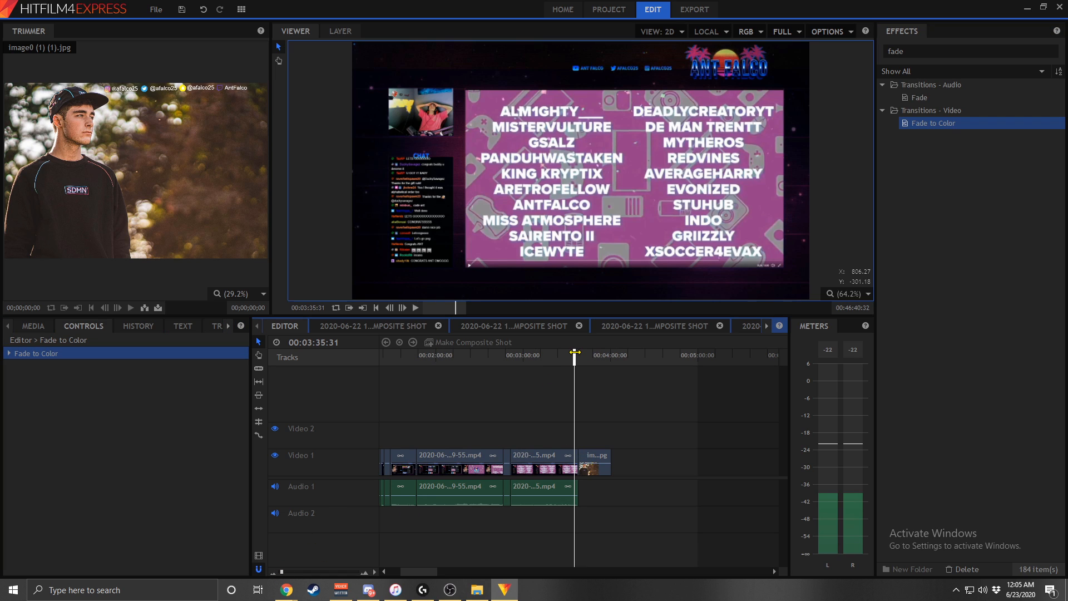
- Import the video "Vhs overlay=.mp4" from the Downloads folder into the project media
{"action": "left_click", "coordinate": [33, 326]}
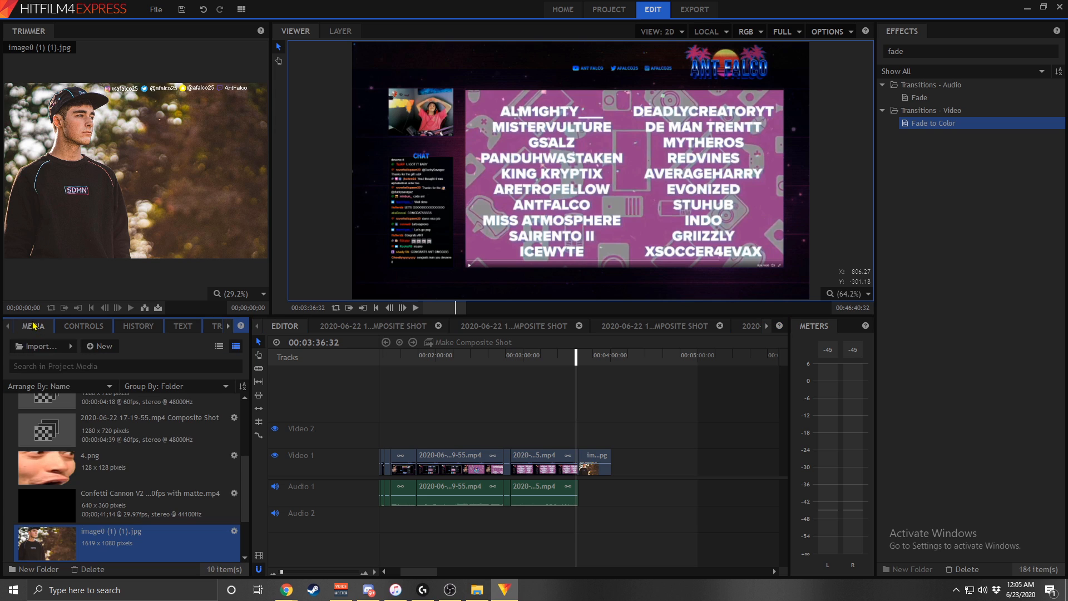
{"action": "left_click", "coordinate": [37, 345]}
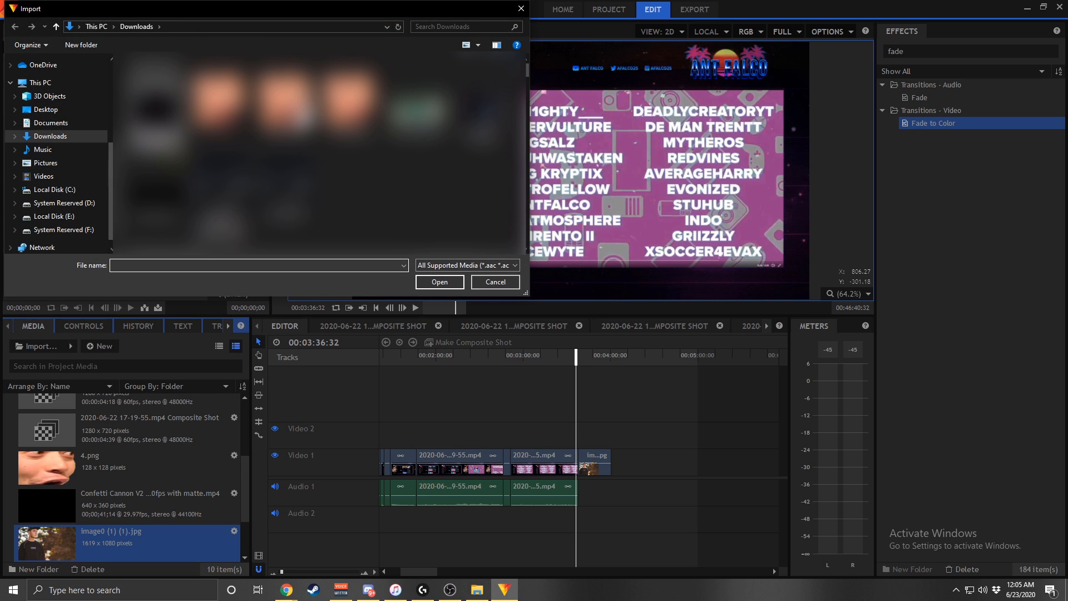
{"action": "scroll", "coordinate": [319, 153], "scroll_direction": "down", "scroll_amount": 9}
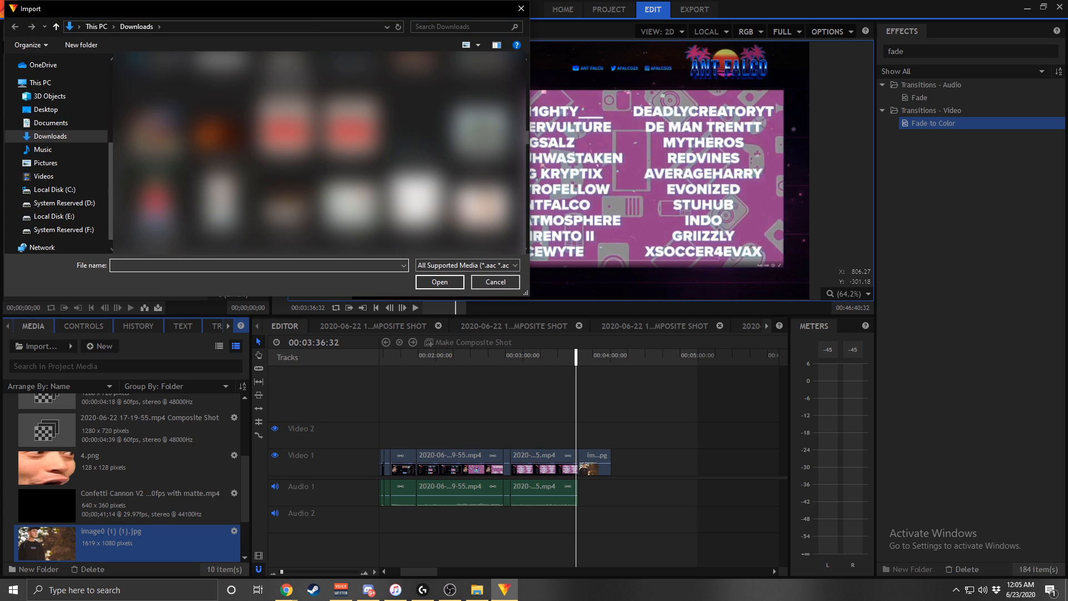
{"action": "scroll", "coordinate": [318, 167], "scroll_direction": "down", "scroll_amount": 3}
{"action": "double_click", "coordinate": [354, 204]}
- Place the VHS overlay on Video 2 above the closing image, slice it at the image's end and delete the excess
{"action": "left_click_drag", "start_coordinate": [167, 533], "coordinate": [599, 441]}
{"action": "left_click", "coordinate": [258, 342]}
{"action": "right_click", "coordinate": [624, 434]}
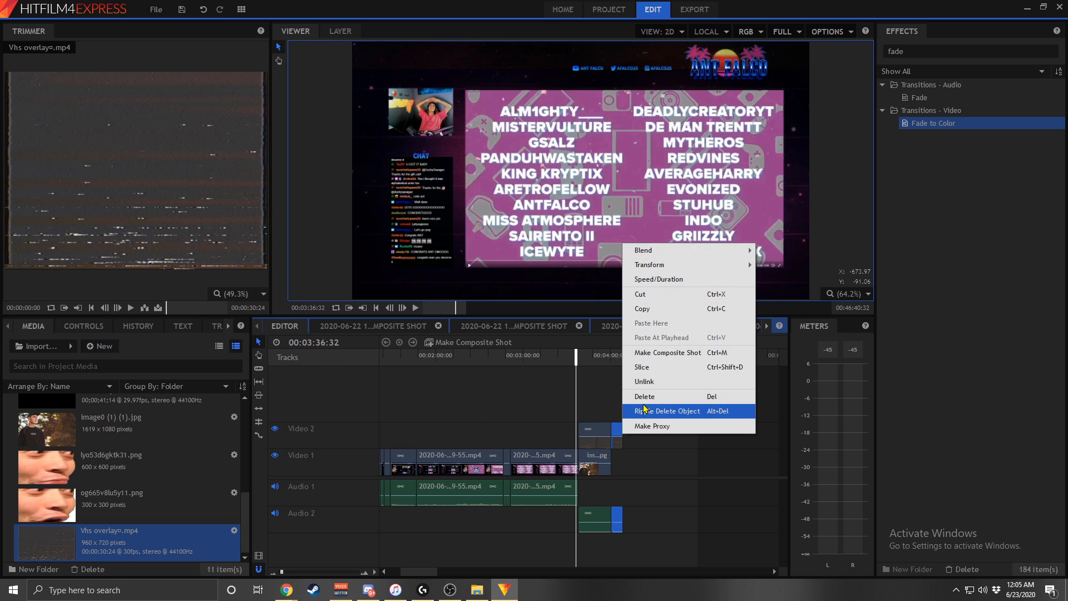
{"action": "left_click", "coordinate": [637, 406]}
- Scale the VHS overlay to about 179% by 127% to fill the frame and set its opacity to 59%
{"action": "left_click", "coordinate": [585, 366]}
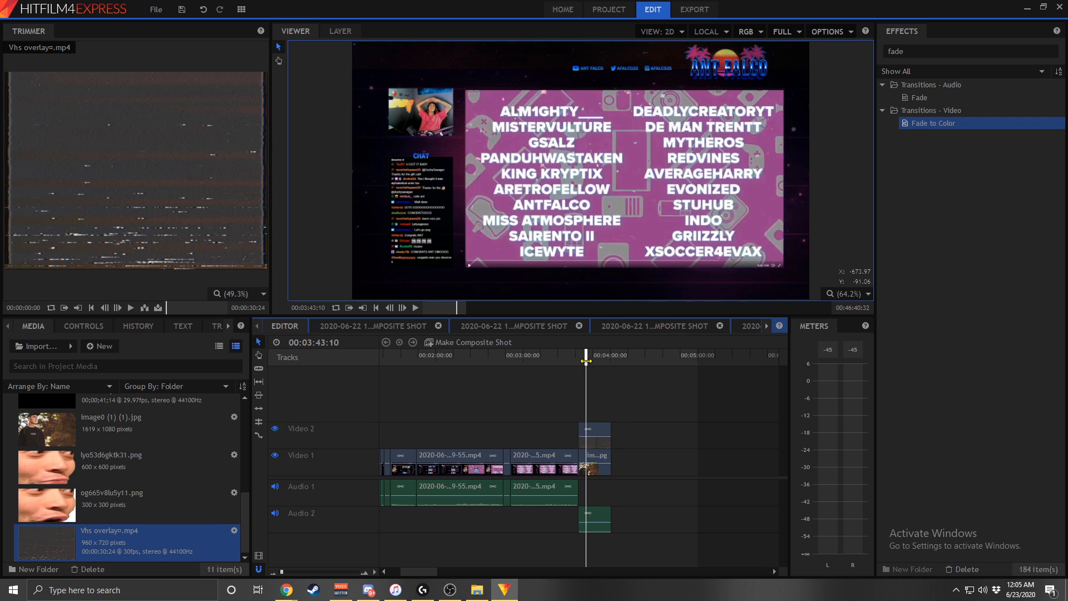
{"action": "left_click", "coordinate": [609, 425]}
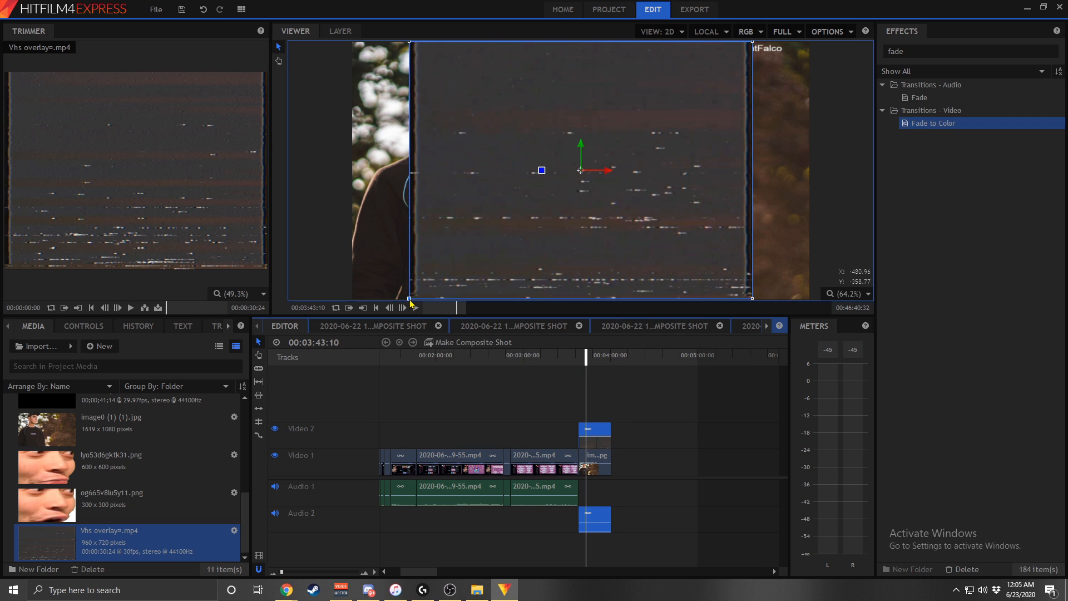
{"action": "left_click_drag", "start_coordinate": [410, 299], "coordinate": [274, 334]}
{"action": "left_click", "coordinate": [84, 326]}
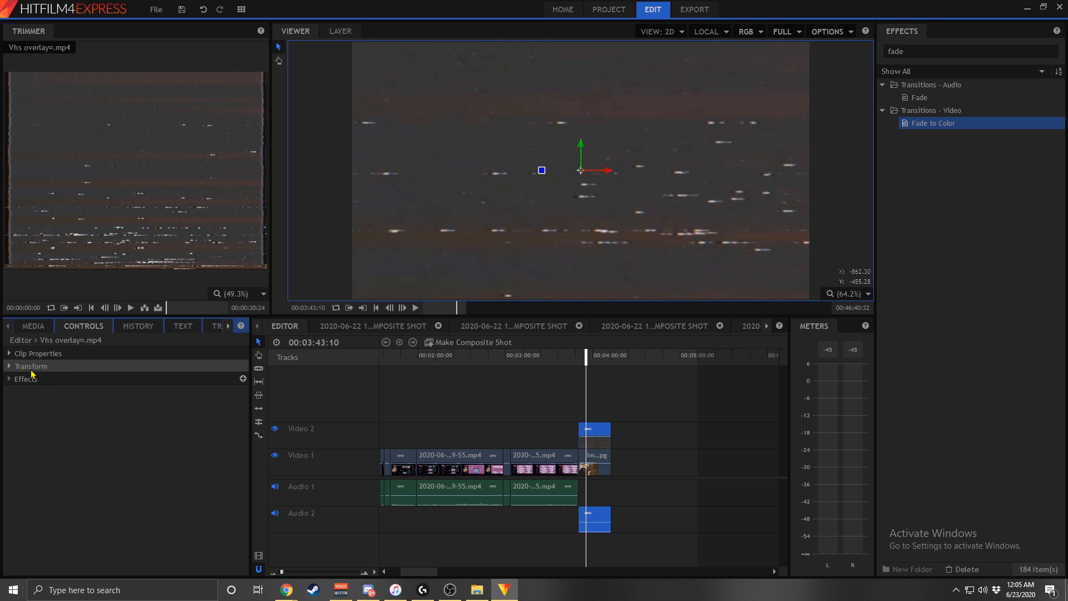
{"action": "left_click", "coordinate": [10, 366]}
{"action": "left_click_drag", "start_coordinate": [205, 443], "coordinate": [165, 445]}
{"action": "key", "text": "space"}
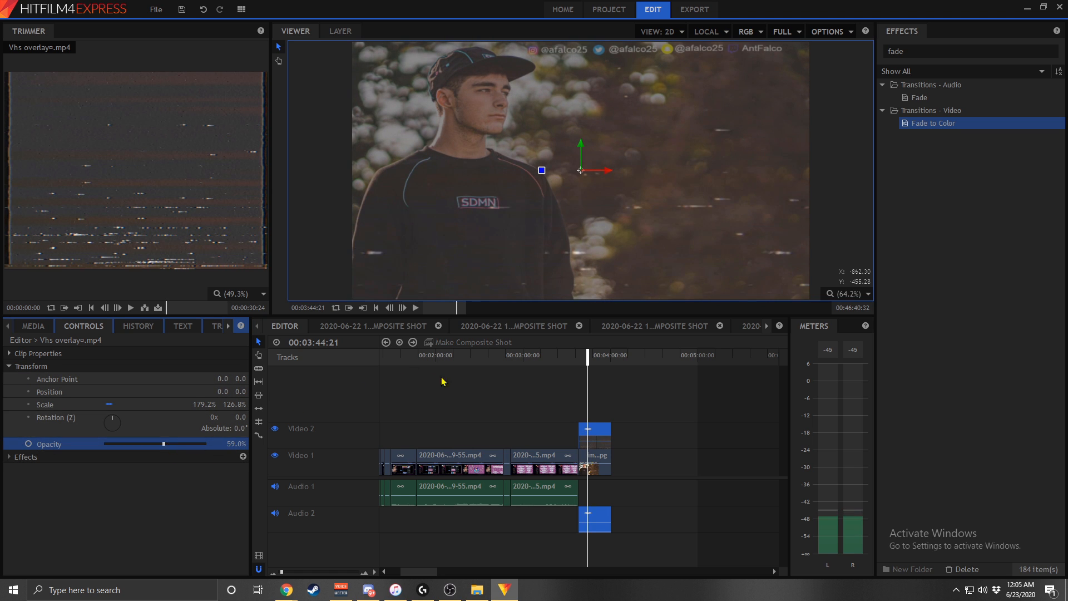
- Play the transition from the last stream clip into the closing image with the VHS overlay
{"action": "left_click", "coordinate": [575, 356]}
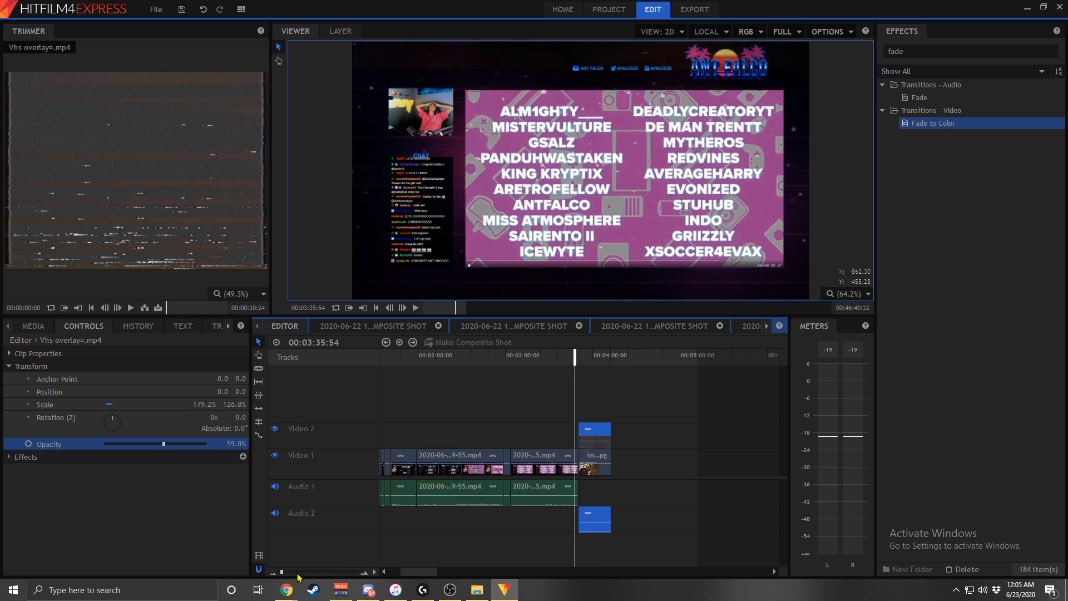
{"action": "left_click_drag", "start_coordinate": [300, 573], "coordinate": [288, 574]}
{"action": "key", "text": "space"}
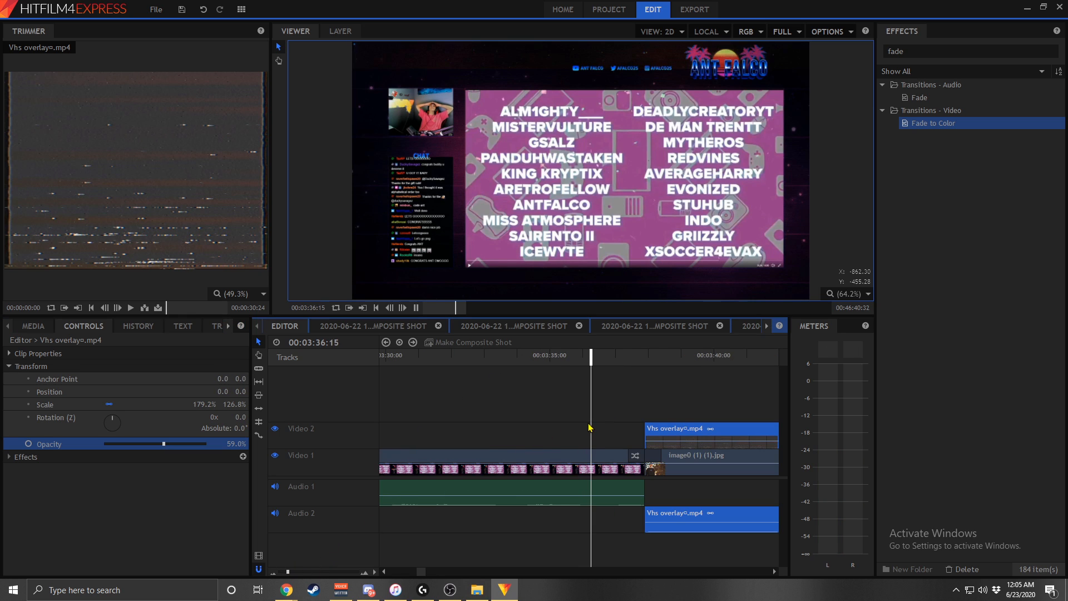
{"action": "key", "text": "space"}
{"action": "key", "text": "space"}
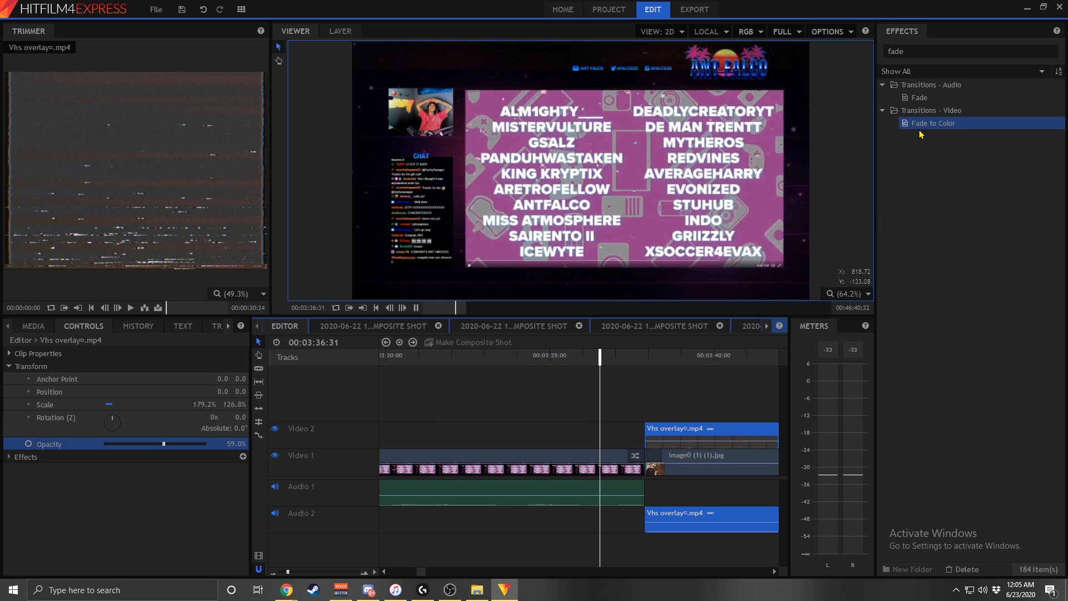
{"action": "key", "text": "space"}
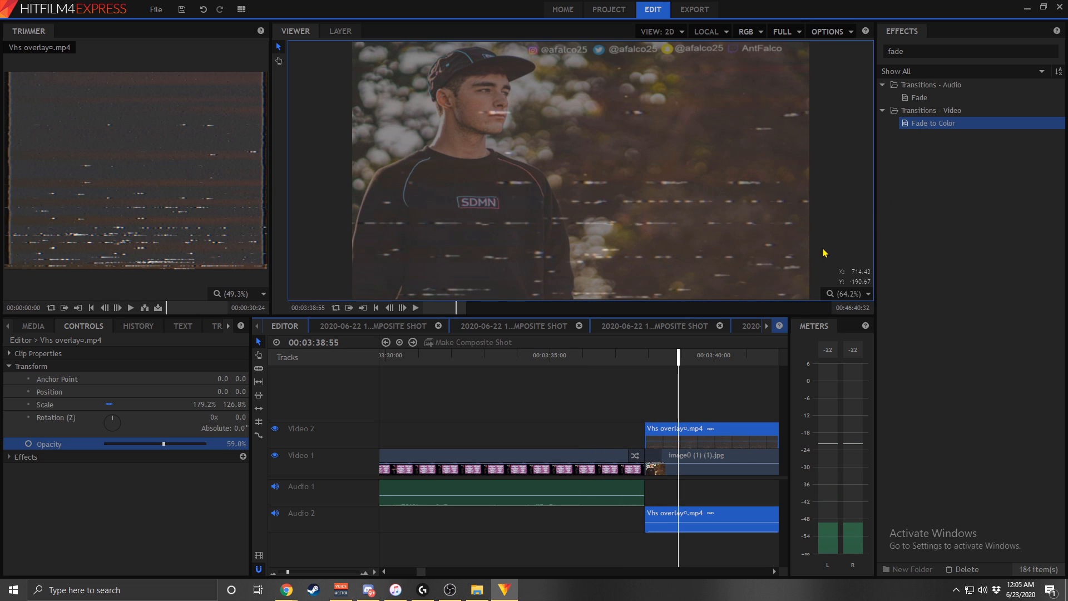
- Import the audio file "Tarantino Eastwood.mp3" from the beats folder in Downloads into the project media
{"action": "left_click", "coordinate": [285, 572]}
{"action": "left_click", "coordinate": [40, 328]}
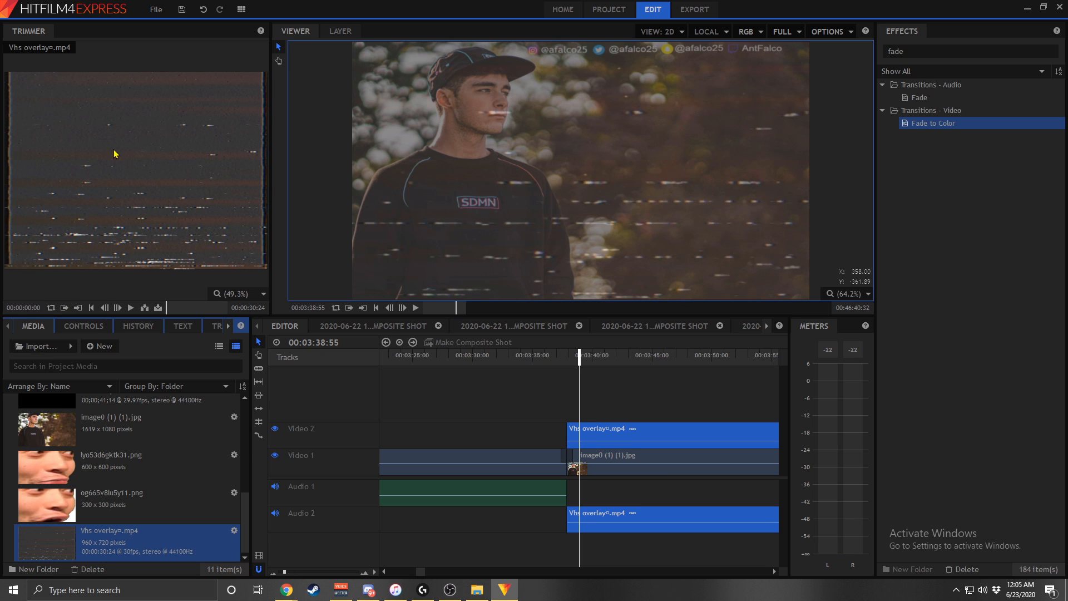
{"action": "key", "text": "ctrl+i"}
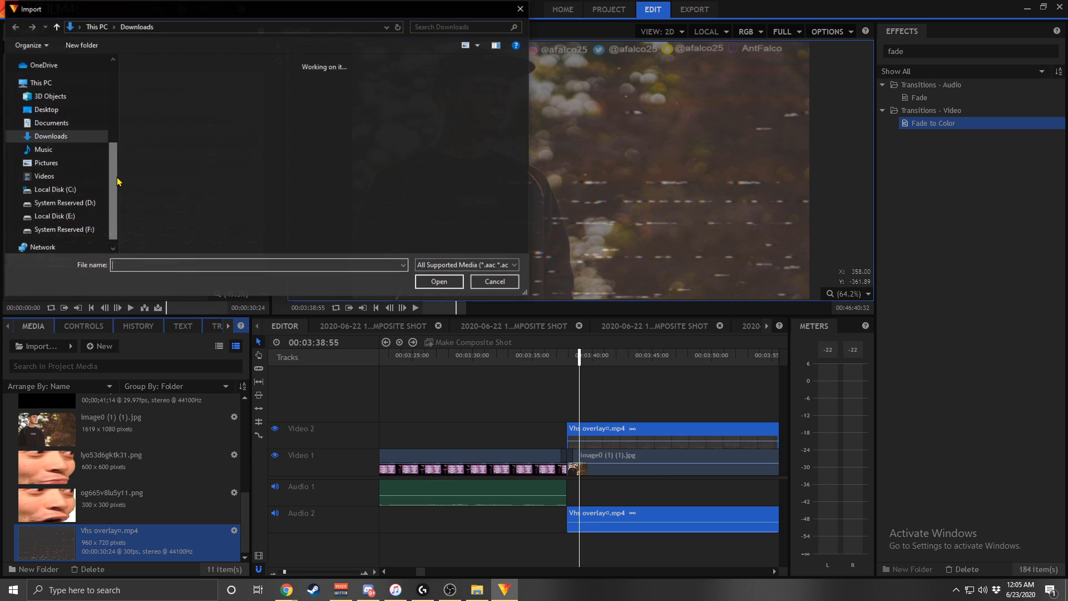
{"action": "left_click", "coordinate": [55, 101]}
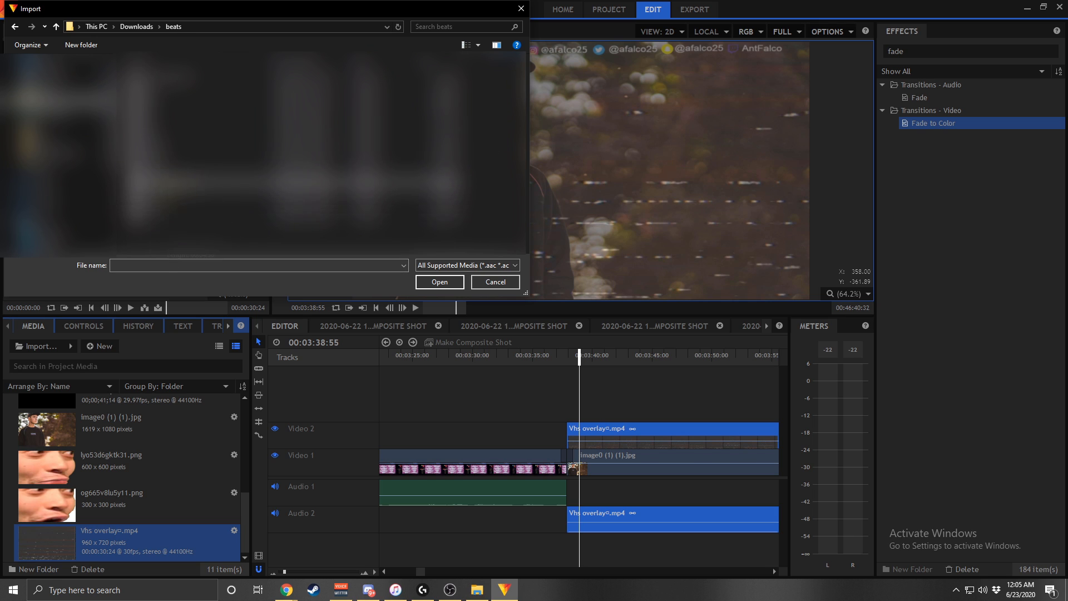
{"action": "key", "text": "Escape"}
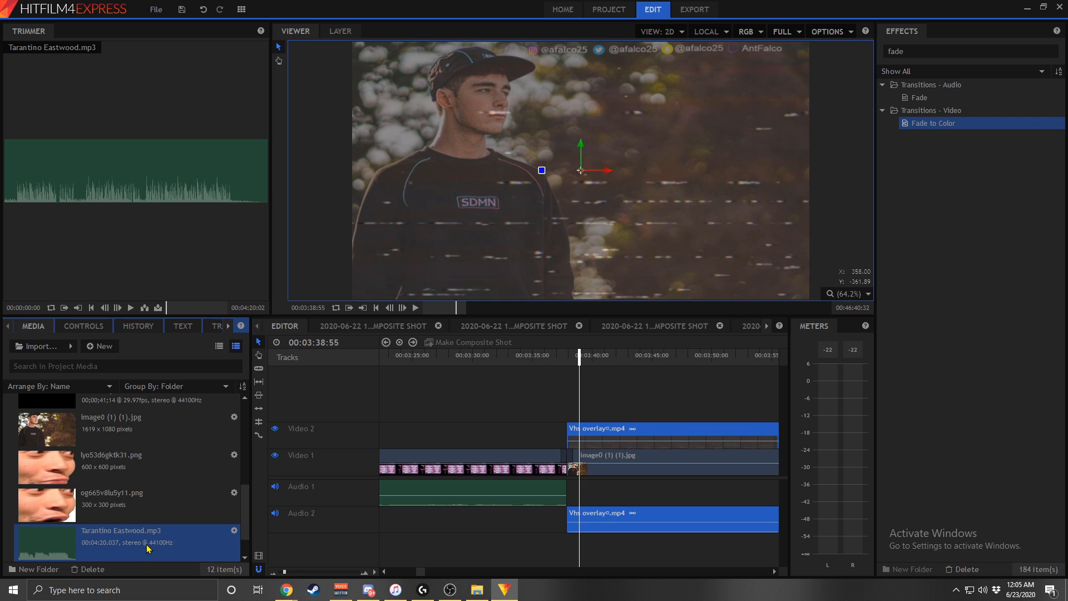
- Place Tarantino Eastwood.mp3 on Audio 3, slice it where the closing image starts and delete the part before the cut
{"action": "left_click_drag", "start_coordinate": [135, 548], "coordinate": [503, 556]}
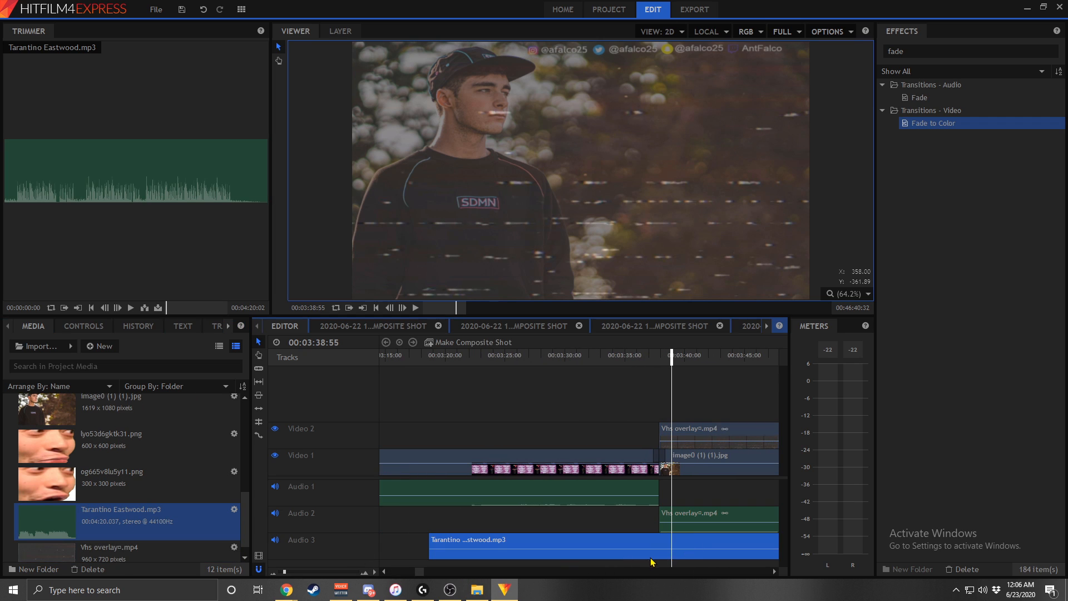
{"action": "left_click_drag", "start_coordinate": [693, 547], "coordinate": [723, 545]}
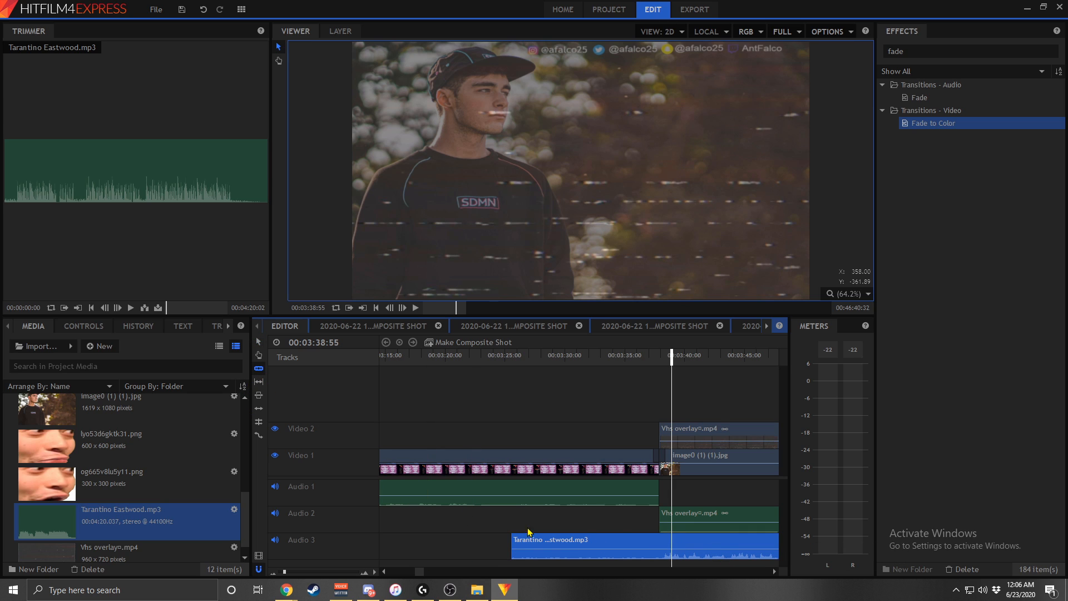
{"action": "left_click", "coordinate": [658, 554]}
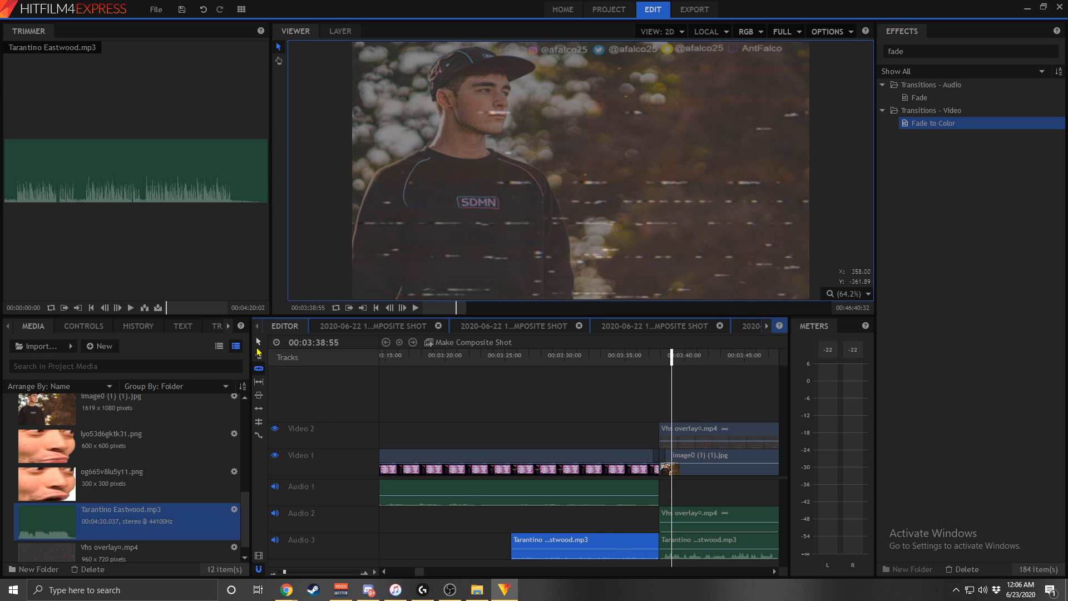
{"action": "right_click", "coordinate": [587, 543]}
{"action": "left_click", "coordinate": [621, 509]}
{"action": "right_click", "coordinate": [623, 533]}
{"action": "left_click", "coordinate": [638, 525]}
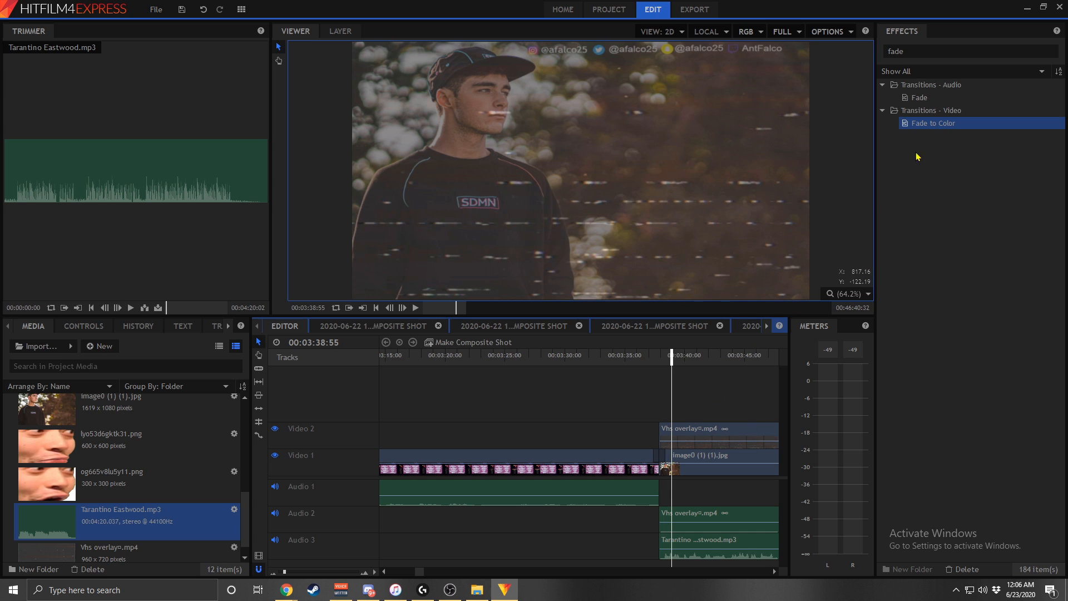
- Add an audio Fade transition at the start of the trimmed music clip on Audio 3
{"action": "left_click_drag", "start_coordinate": [943, 101], "coordinate": [770, 374]}
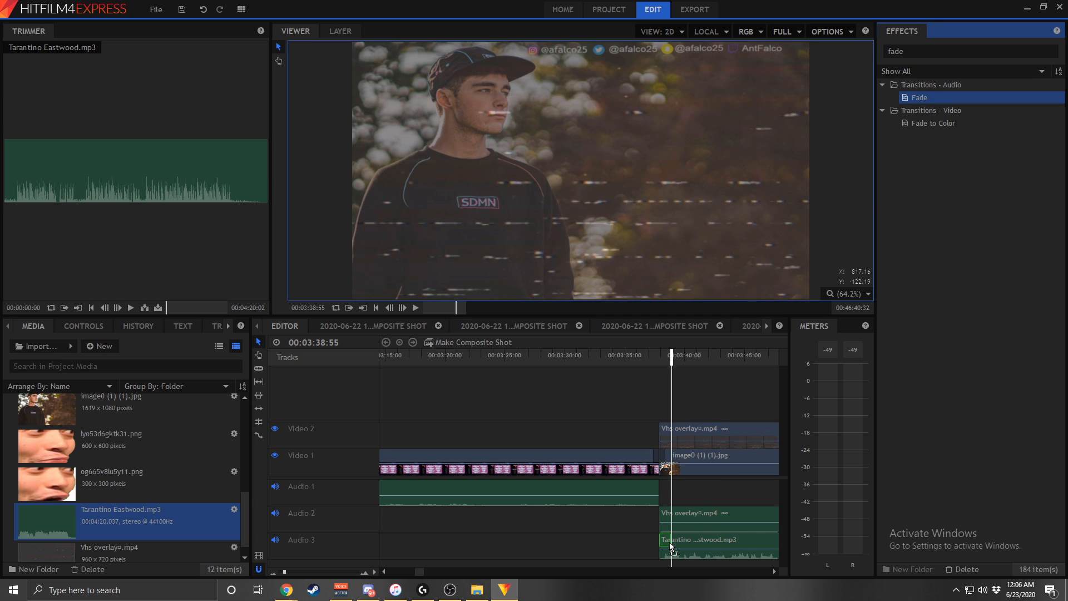
{"action": "left_click_drag", "start_coordinate": [669, 543], "coordinate": [668, 543]}
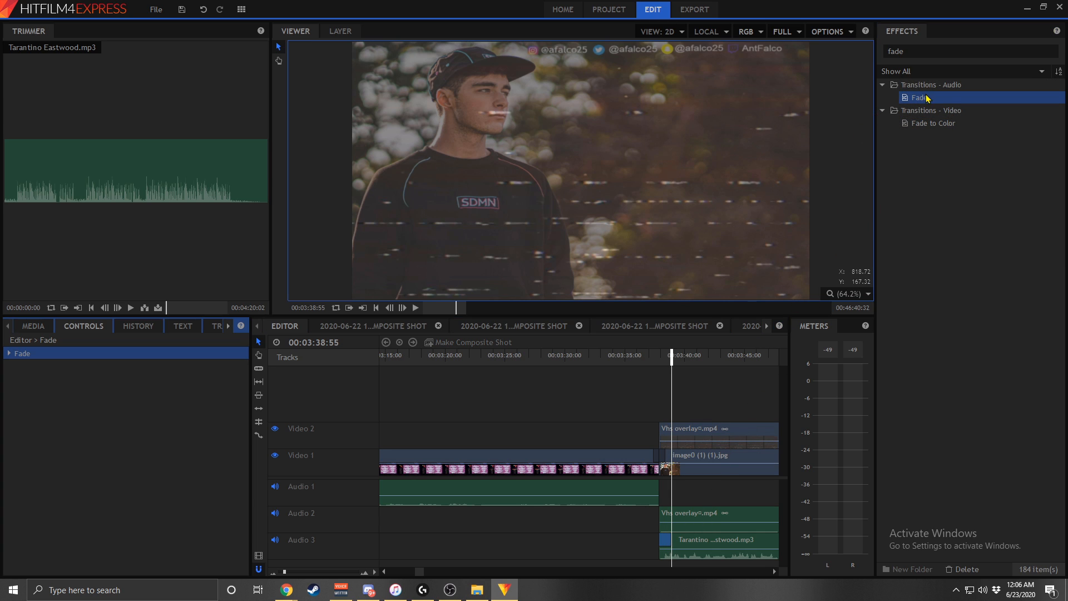
- Add an audio Fade at the start of the VHS overlay's sound and a Fade to Color at the start of its video
{"action": "left_click_drag", "start_coordinate": [919, 97], "coordinate": [680, 437]}
{"action": "left_click_drag", "start_coordinate": [664, 512], "coordinate": [664, 513]}
{"action": "left_click_drag", "start_coordinate": [926, 124], "coordinate": [664, 439]}
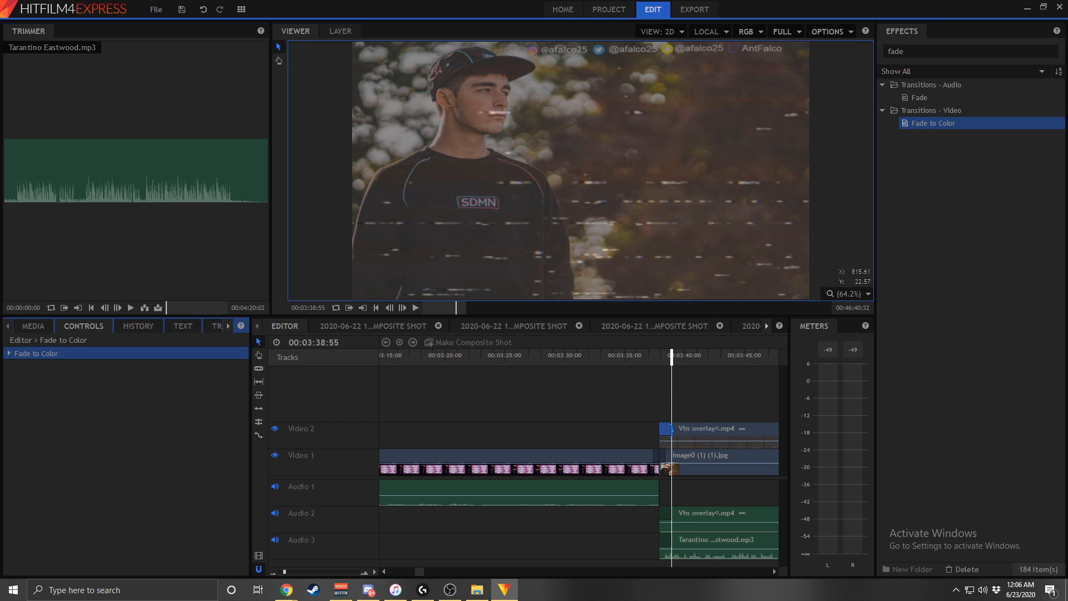
- Play the closing section with its music and delete the Tarantino Eastwood.mp3 clip from Audio 3
{"action": "left_click", "coordinate": [645, 367]}
{"action": "key", "text": "space"}
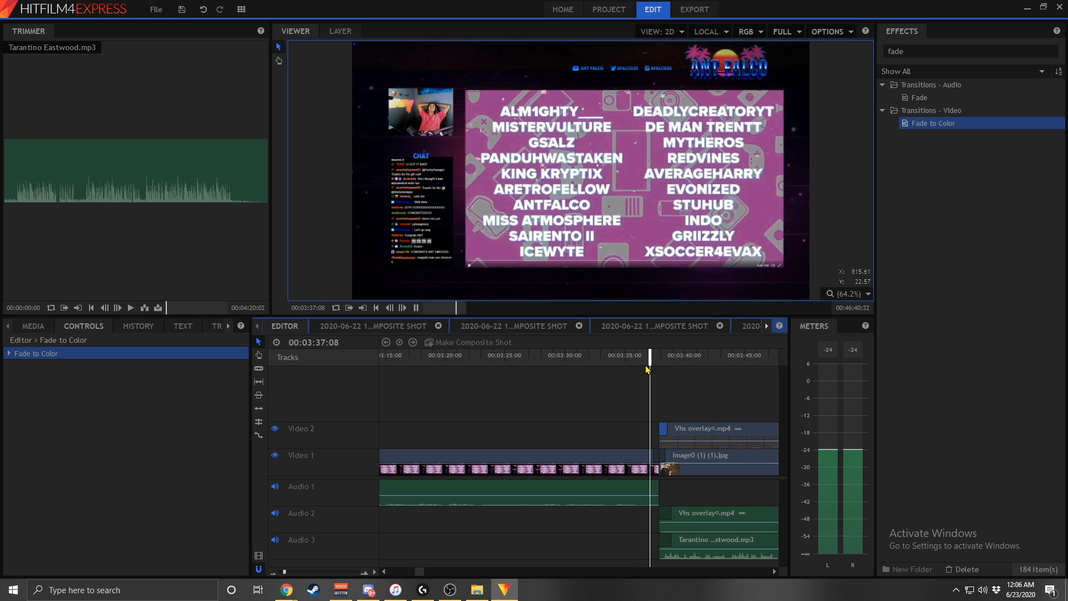
{"action": "key", "text": "space"}
{"action": "left_click", "coordinate": [699, 554]}
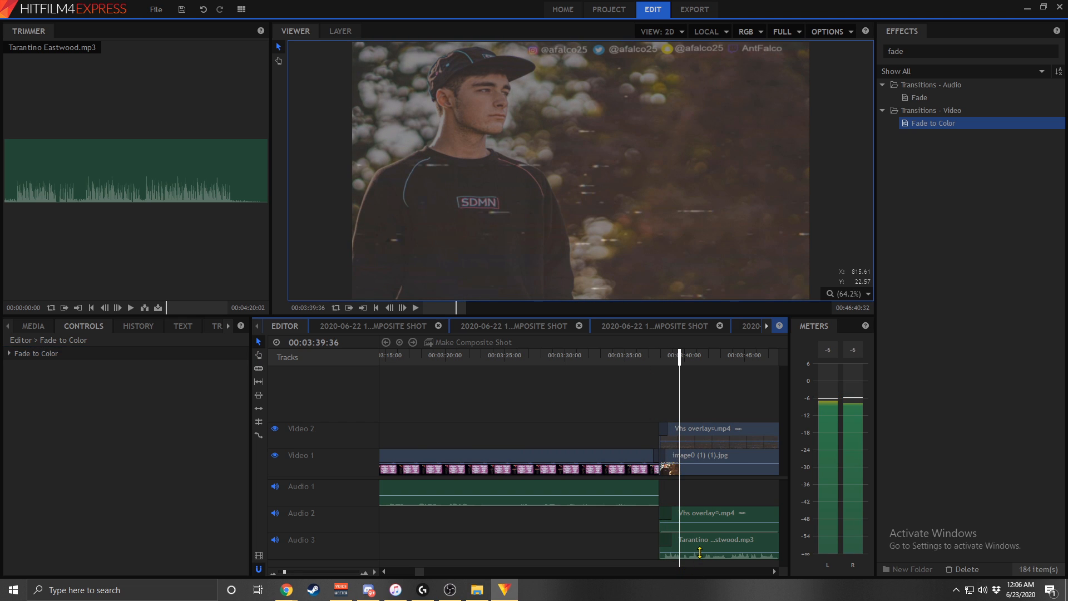
{"action": "key", "text": "space"}
{"action": "left_click", "coordinate": [644, 358]}
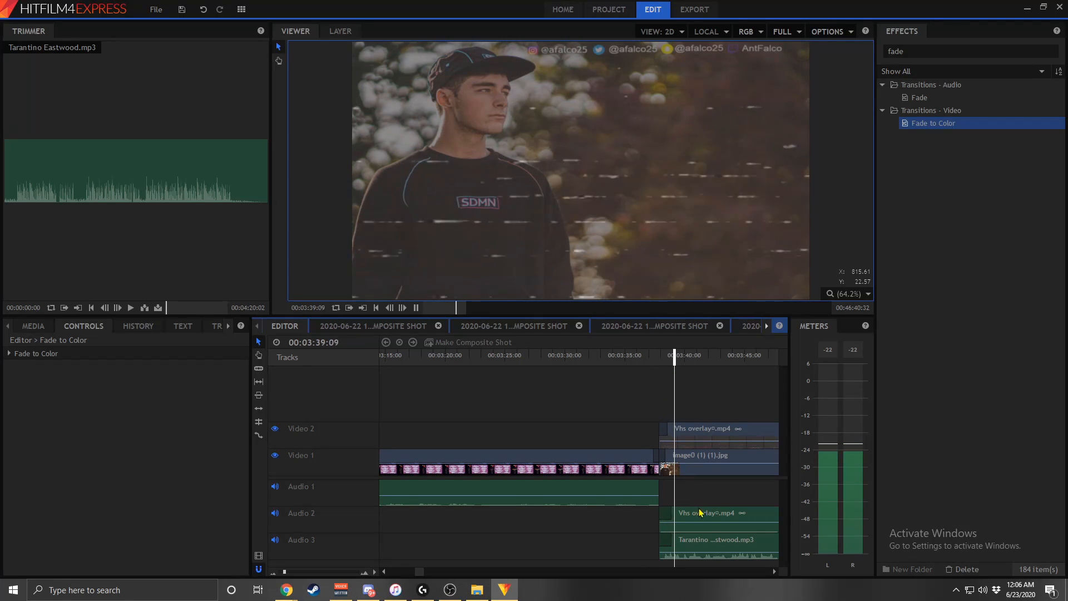
{"action": "right_click", "coordinate": [714, 545]}
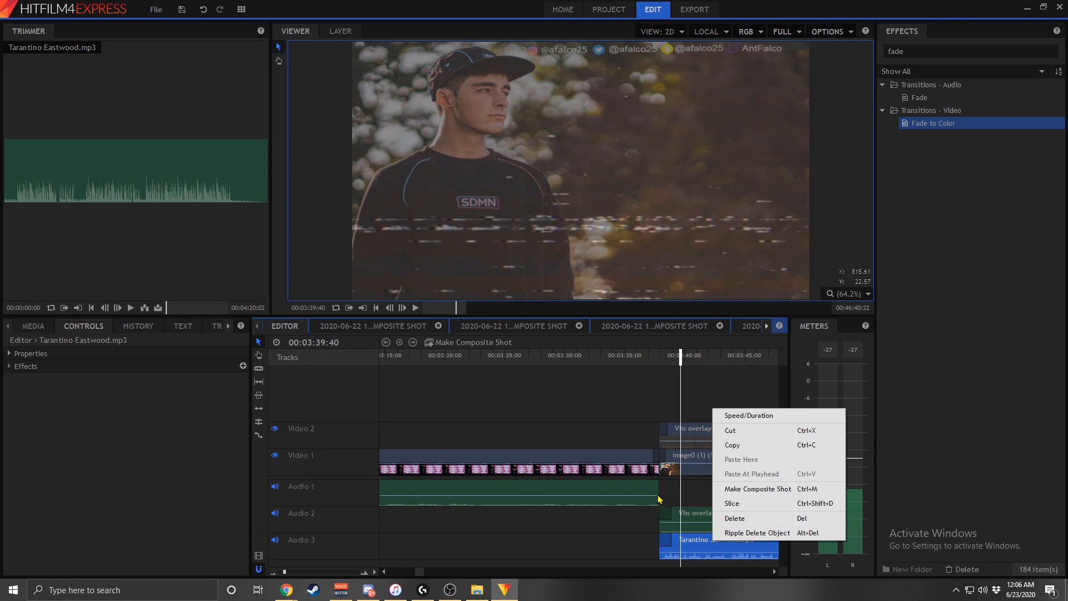
{"action": "left_click", "coordinate": [737, 518]}
{"action": "left_click", "coordinate": [648, 359]}
{"action": "key", "text": "space"}
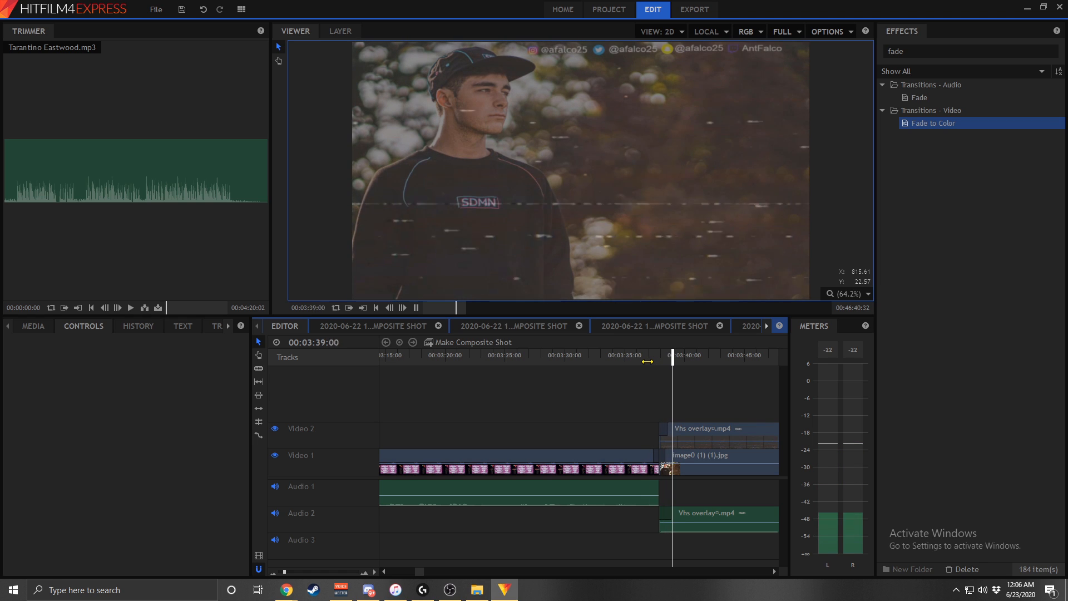
{"action": "key", "text": "space"}
- Add Fade to Color at the end of the VHS overlay and closing image plus an audio Fade on the overlay's sound, and replay the edit
{"action": "left_click_drag", "start_coordinate": [418, 576], "coordinate": [422, 576]}
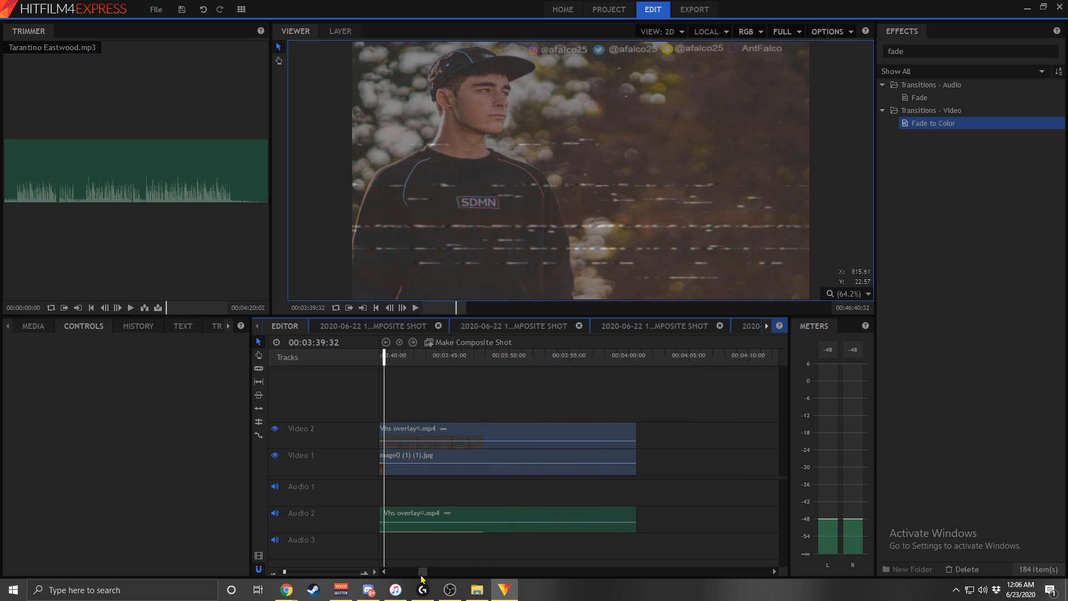
{"action": "mouse_move", "coordinate": [965, 123]}
{"action": "left_mouse_down"}
{"action": "mouse_move", "coordinate": [770, 115]}
{"action": "mouse_move", "coordinate": [630, 430]}
{"action": "left_mouse_up"}
{"action": "left_click_drag", "start_coordinate": [915, 122], "coordinate": [631, 467]}
{"action": "mouse_move", "coordinate": [917, 98]}
{"action": "left_mouse_down"}
{"action": "mouse_move", "coordinate": [885, 197]}
{"action": "mouse_move", "coordinate": [628, 497]}
{"action": "mouse_move", "coordinate": [631, 515]}
{"action": "left_mouse_up"}
{"action": "left_click", "coordinate": [376, 307]}
{"action": "key", "text": "space"}
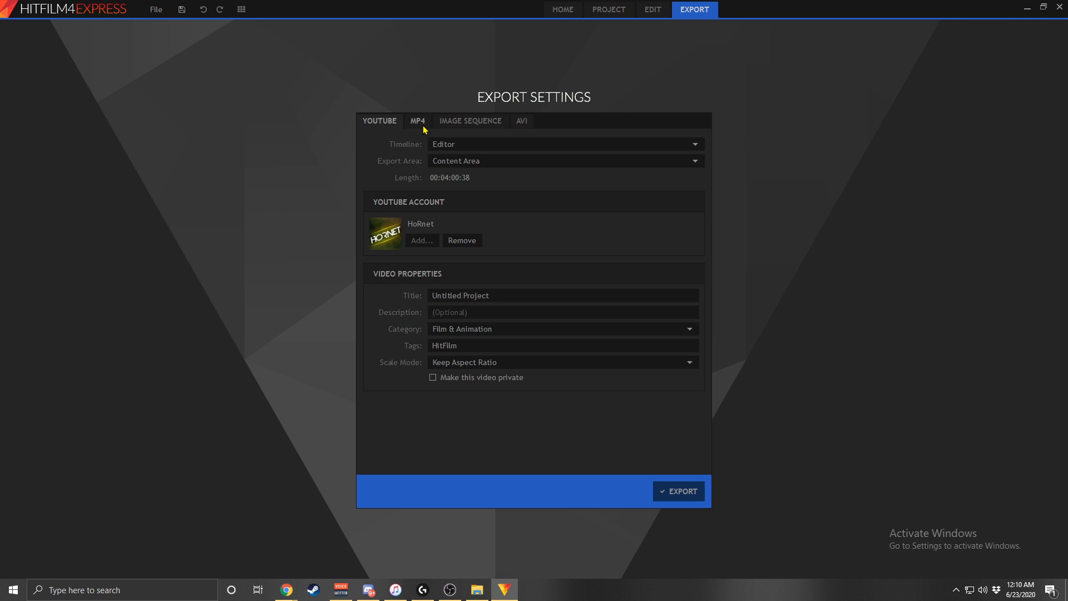
- Choose MP4 as the export format for the Editor timeline
{"action": "left_click", "coordinate": [423, 125]}
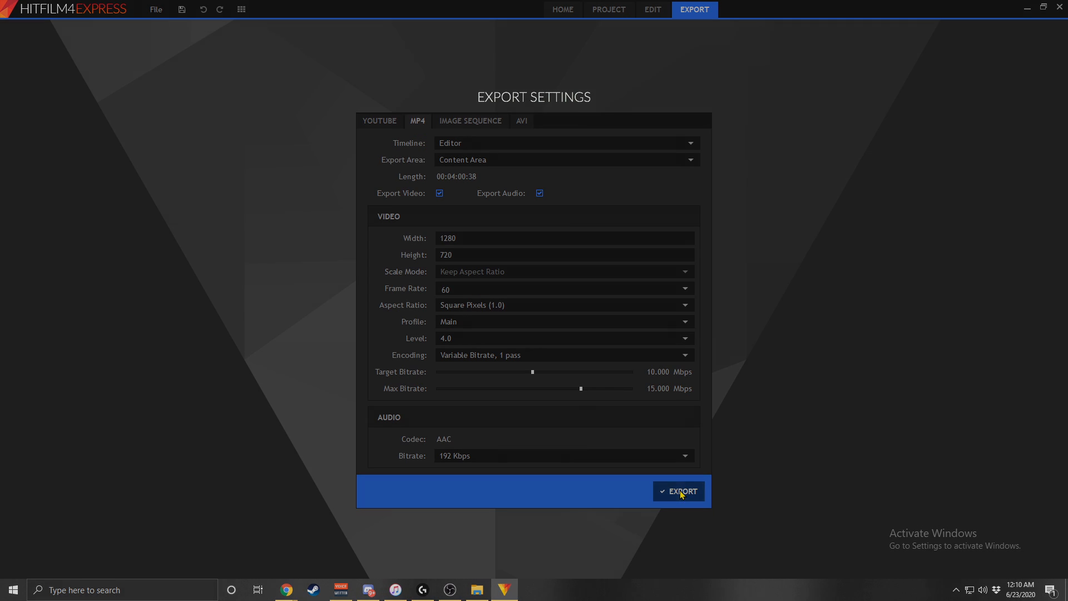